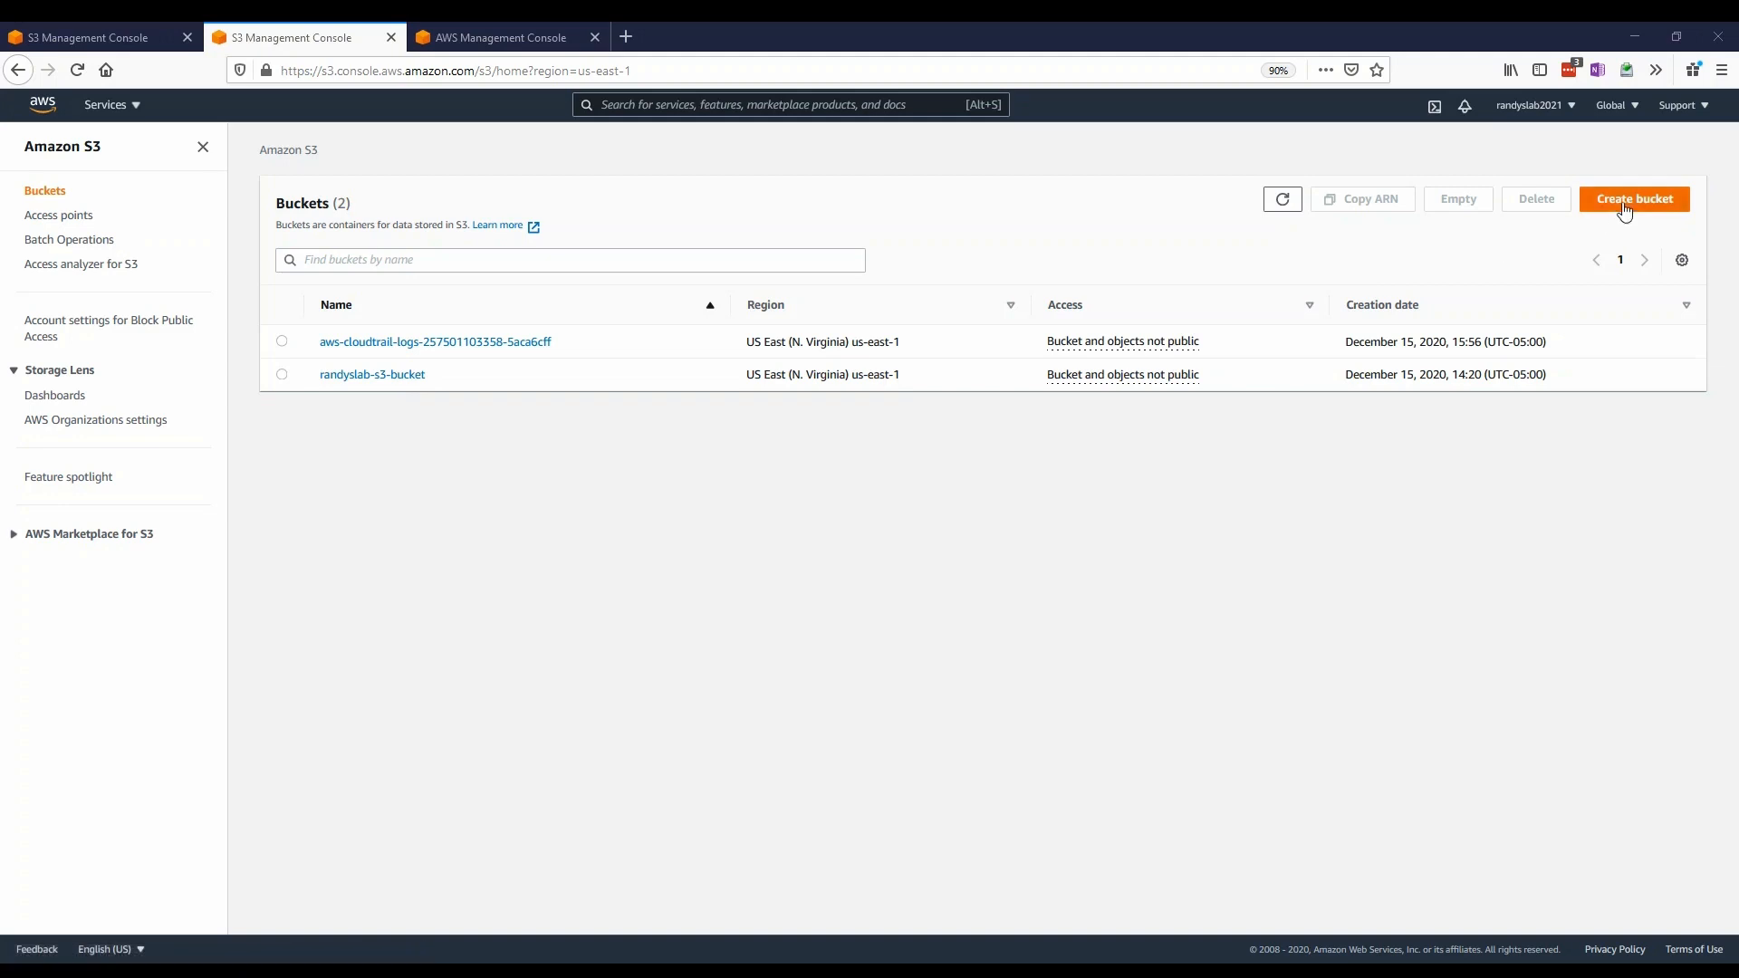
Name the new S3 bucket randyslab-s3-versioning and enable Bucket Versioning for it
{"action": "left_click", "coordinate": [234, 342]}
{"action": "type", "text": "randyslab-"}
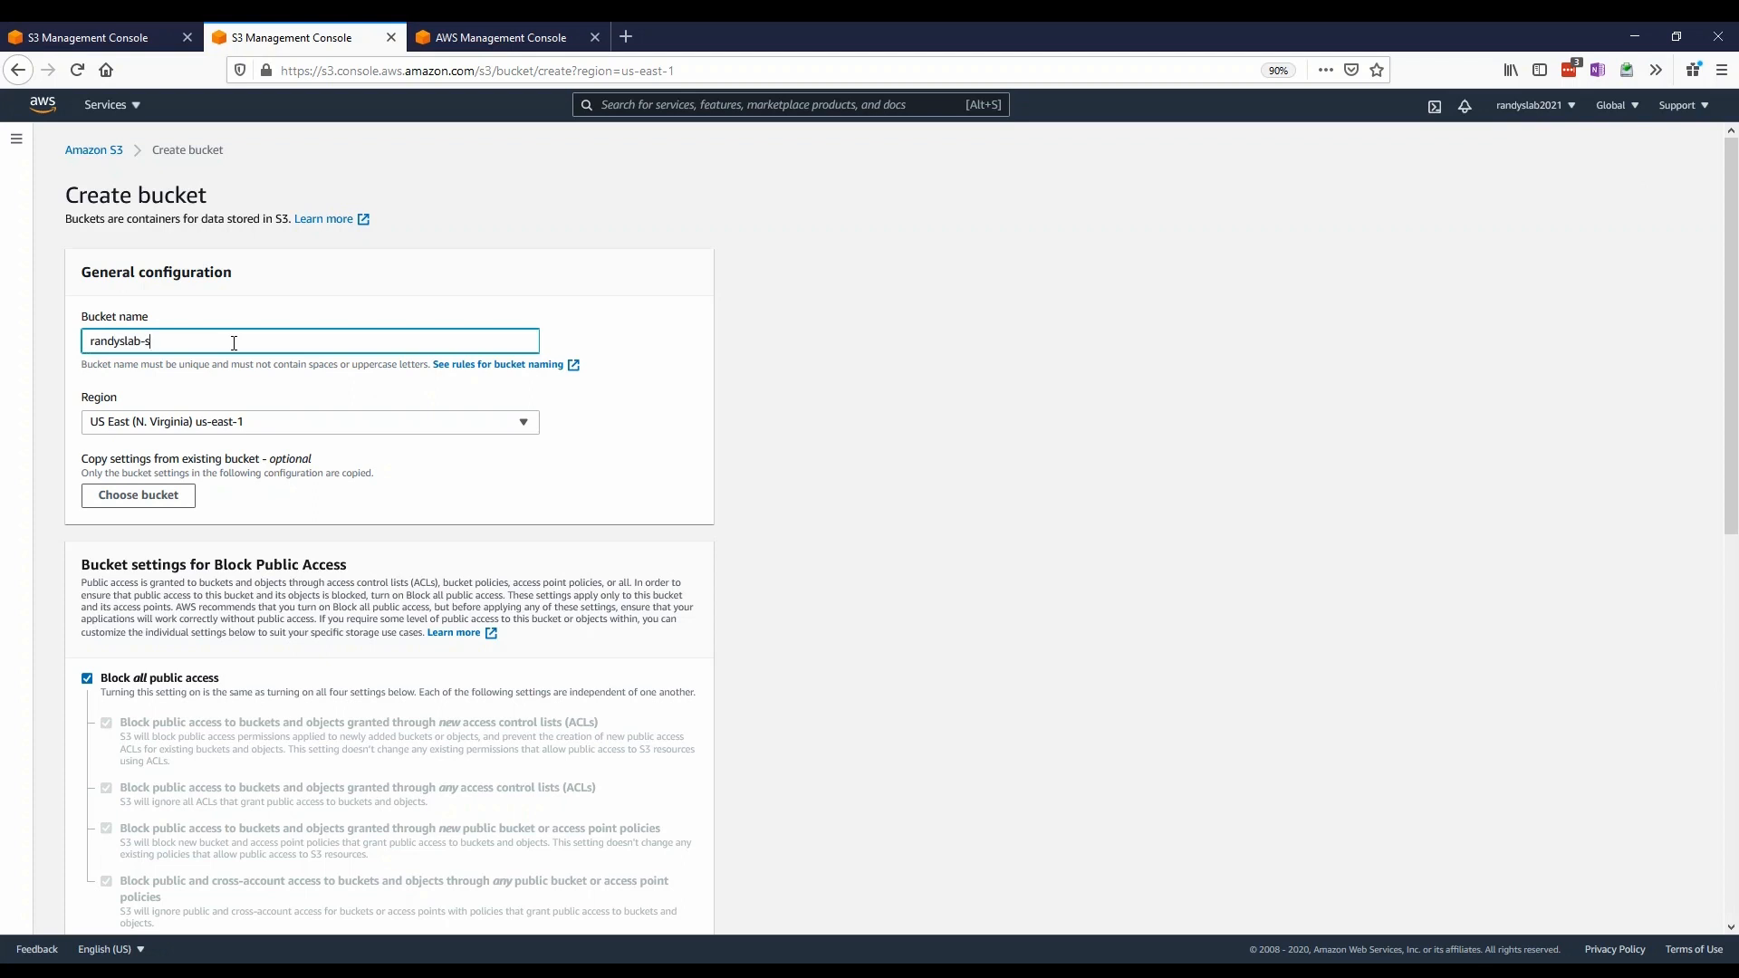
{"action": "type", "text": "s3-versioning"}
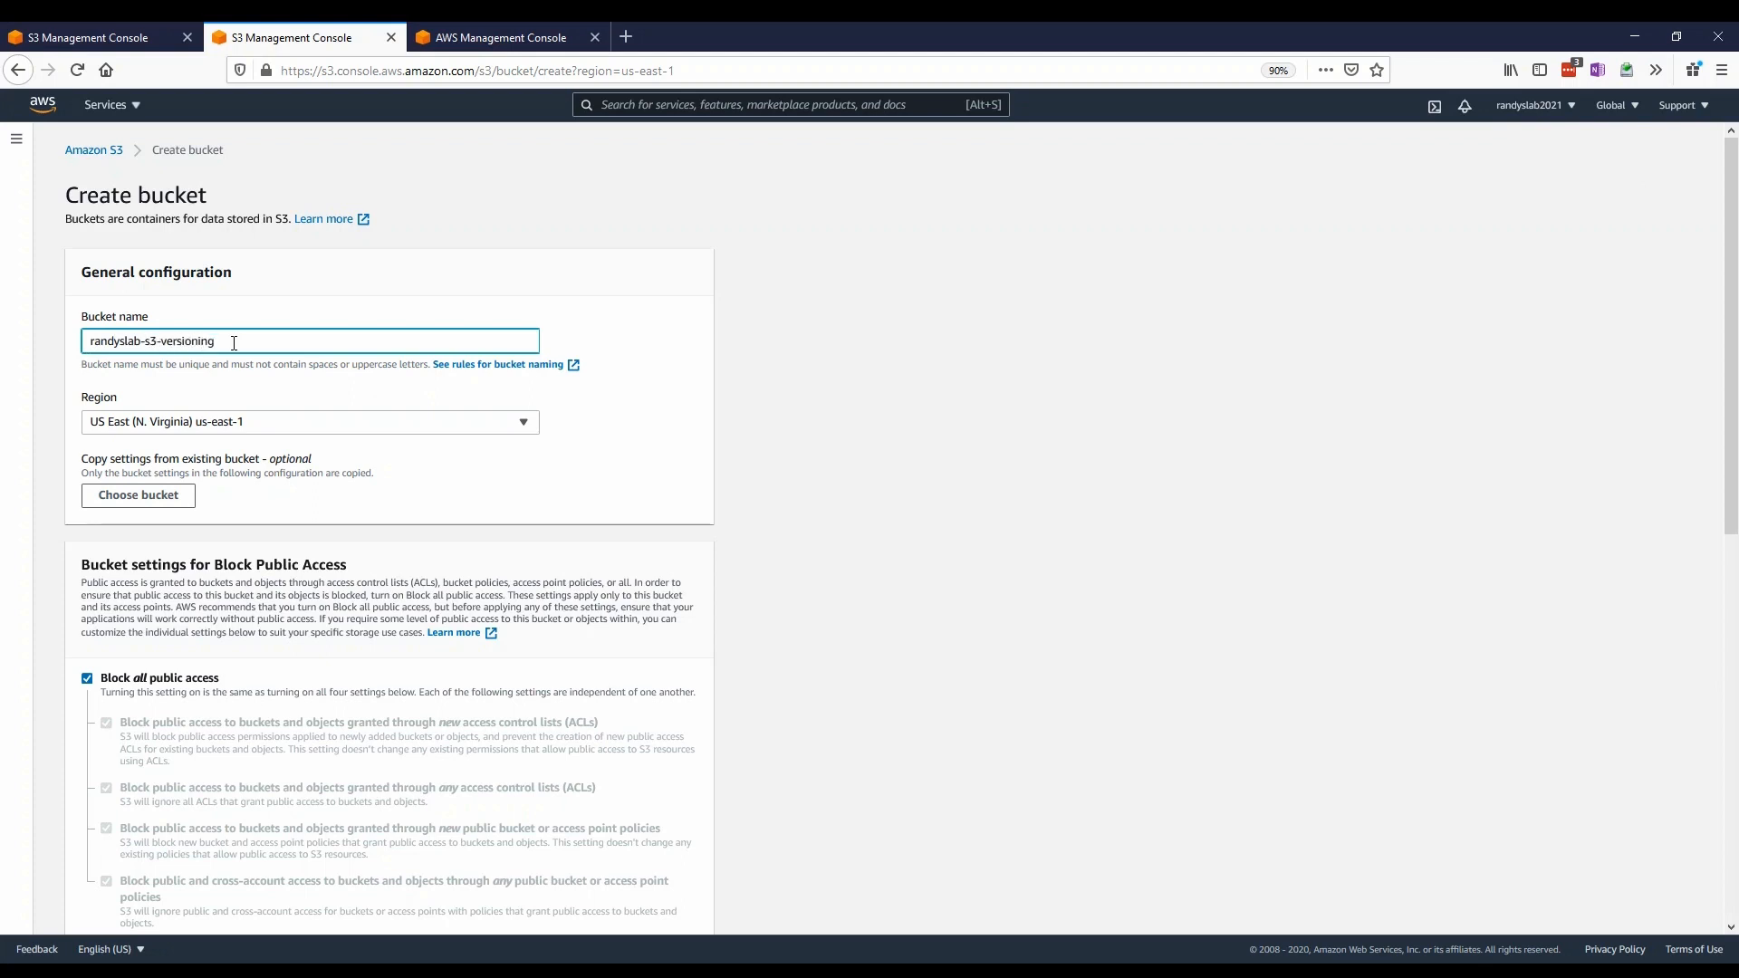
{"action": "scroll", "coordinate": [372, 505], "scroll_direction": "down", "scroll_amount": 3}
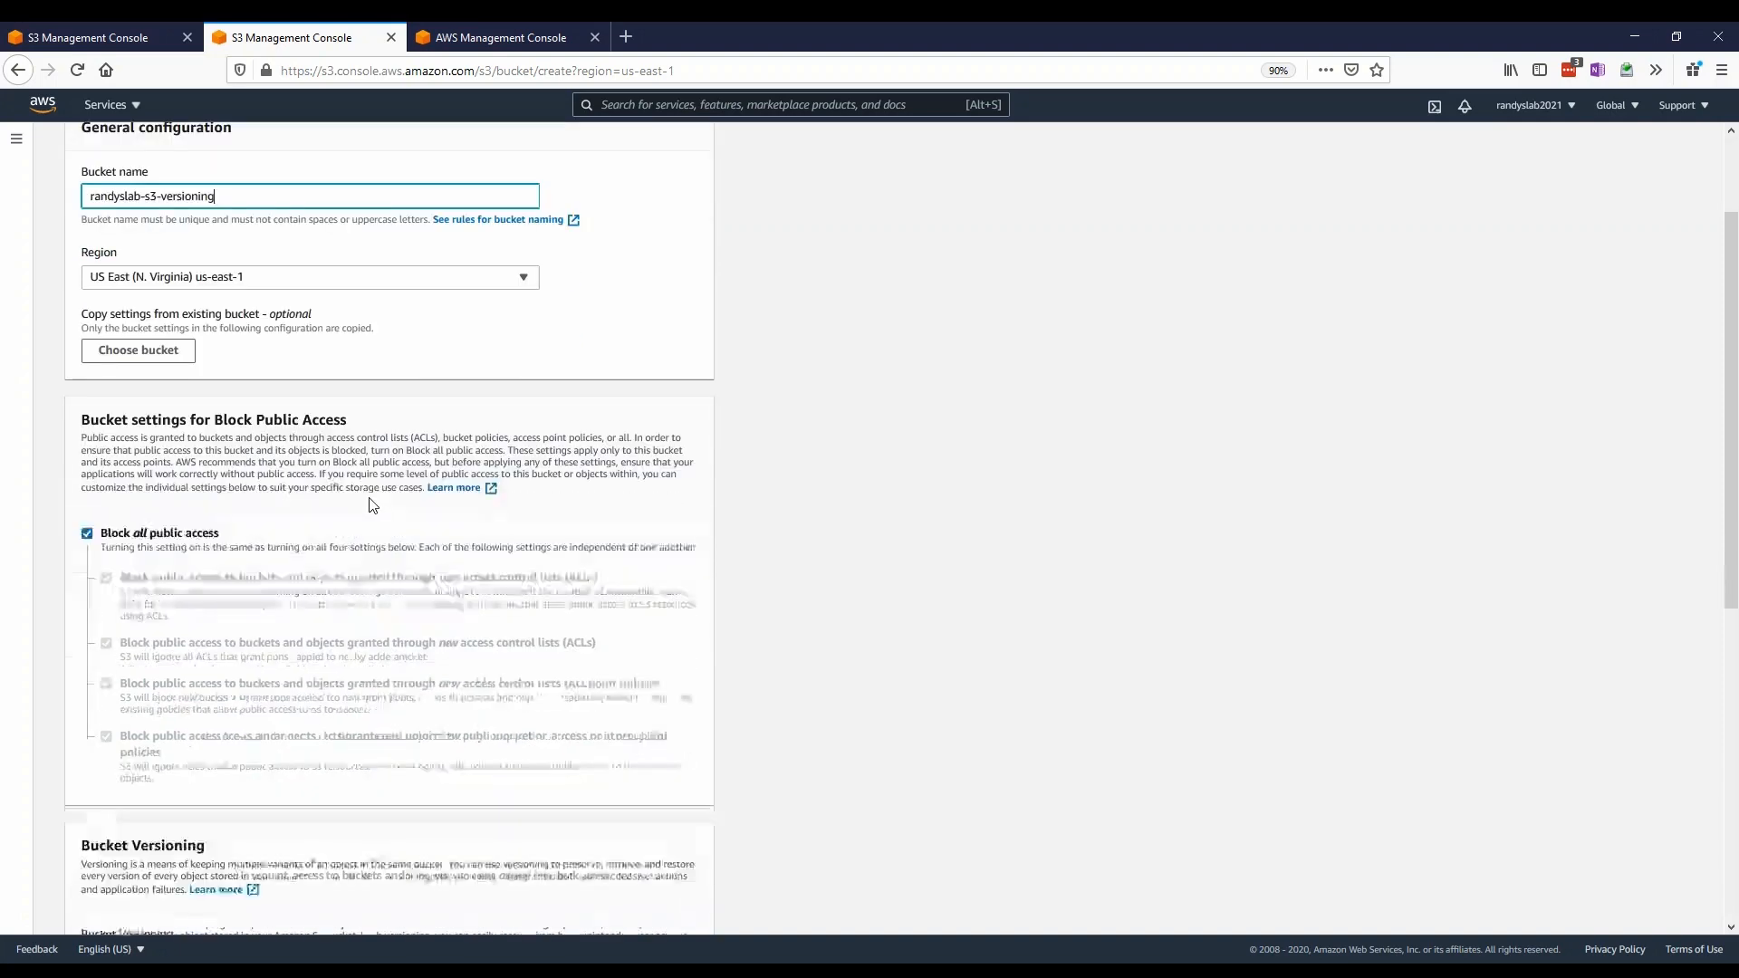
{"action": "scroll", "coordinate": [372, 504], "scroll_direction": "down", "scroll_amount": 5}
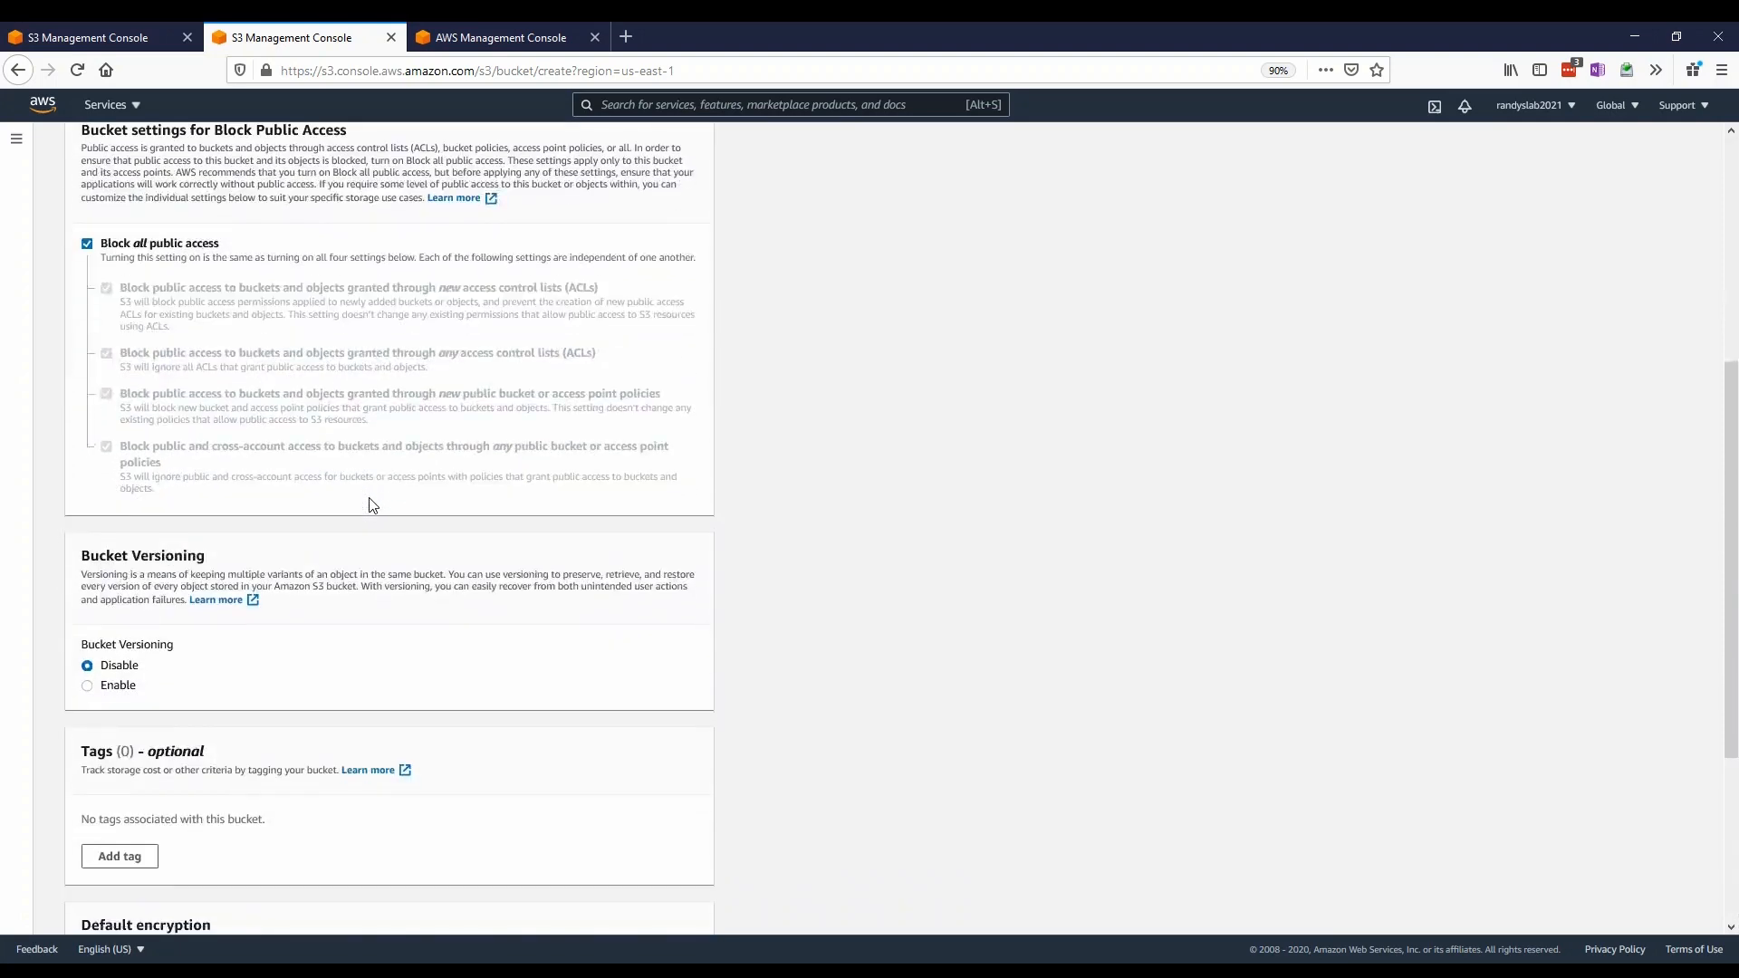
{"action": "left_click", "coordinate": [88, 600]}
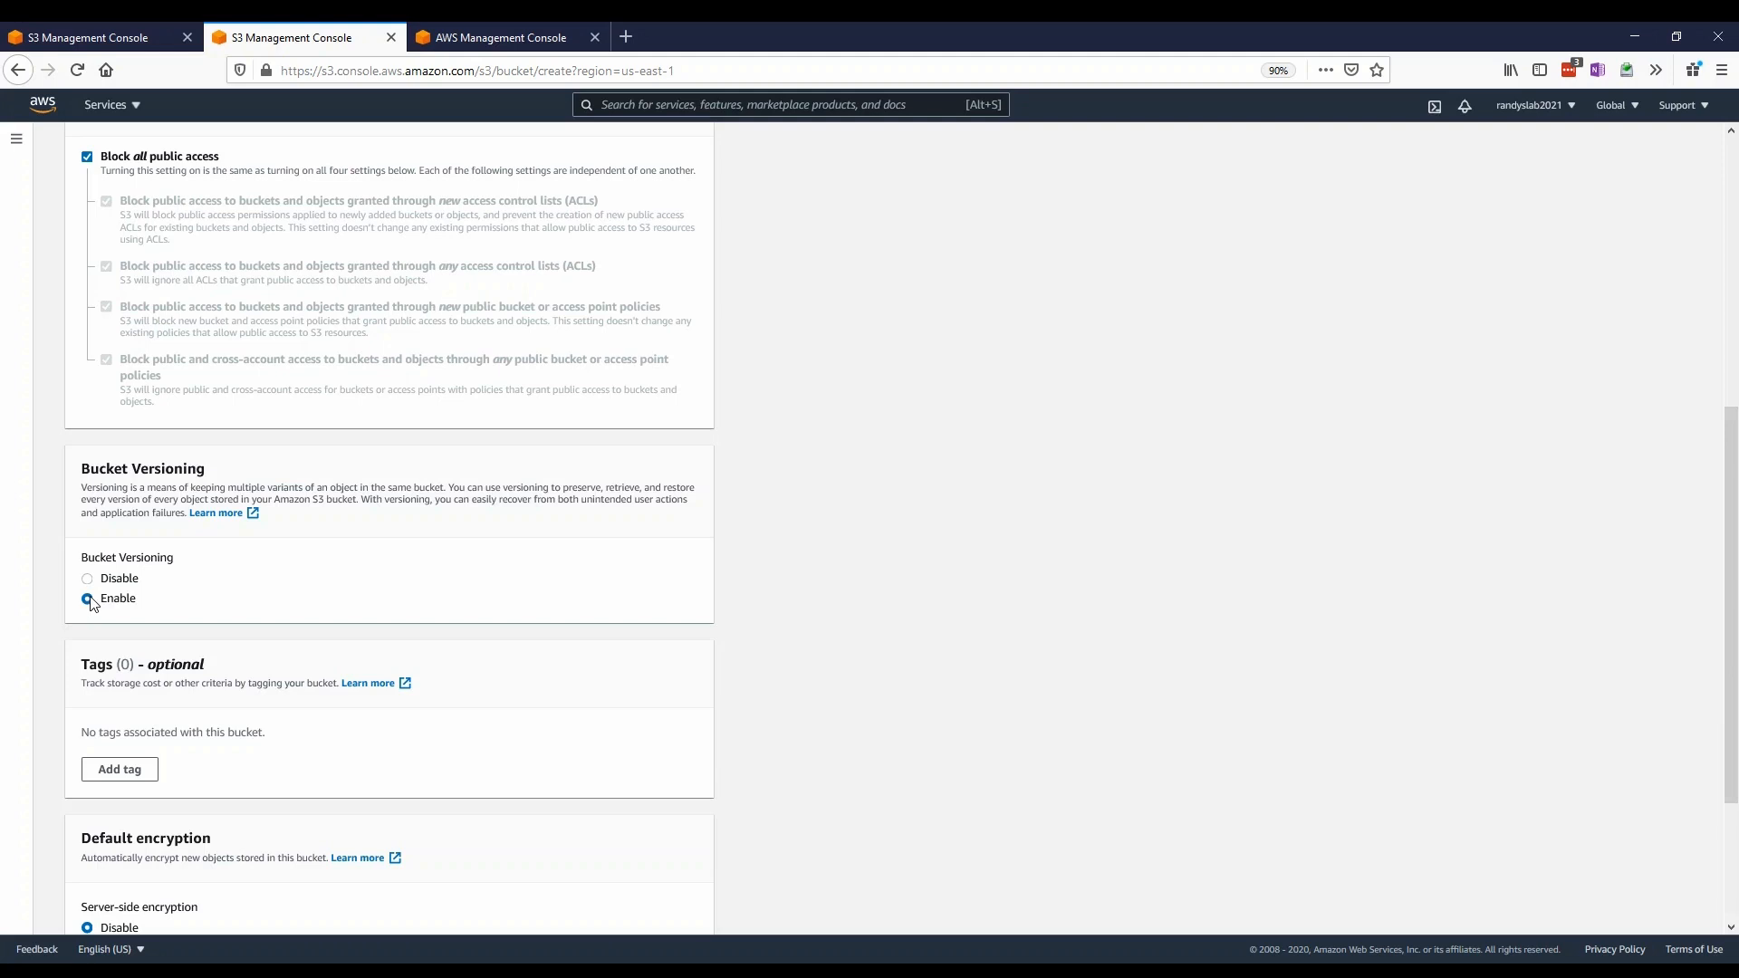
Enable default server-side encryption with SSE-KMS using a key chosen from the existing KMS master keys, and create the bucket
{"action": "scroll", "coordinate": [204, 707], "scroll_direction": "down", "scroll_amount": 3}
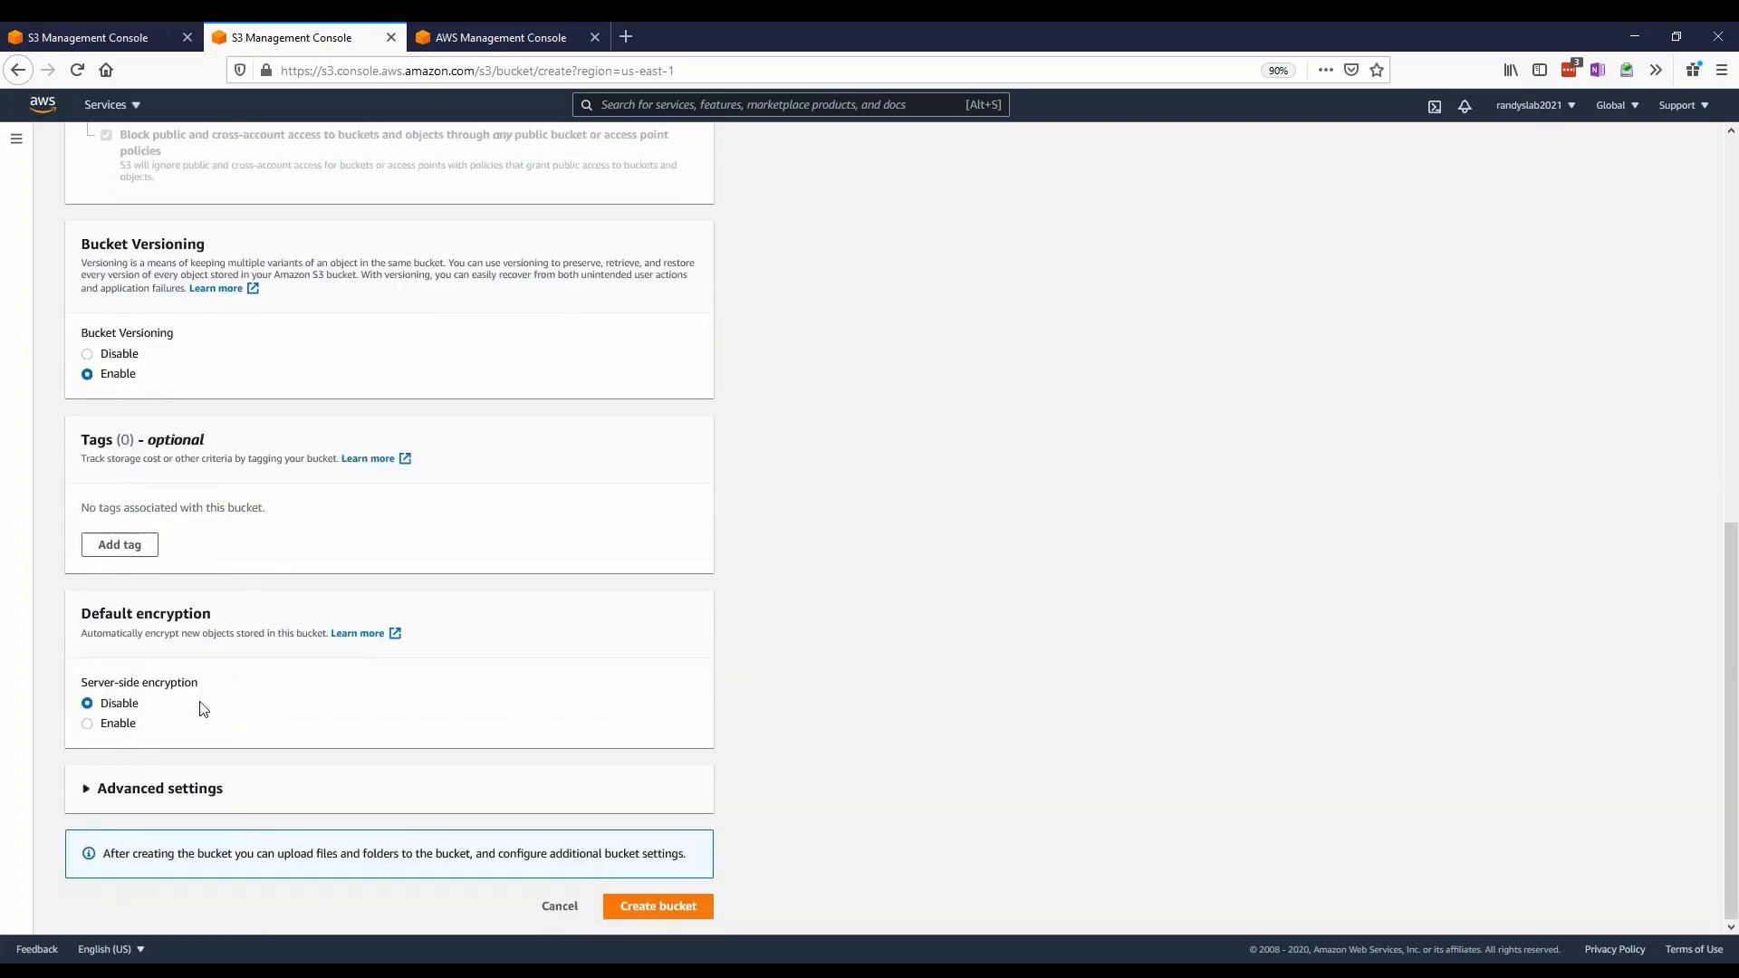
{"action": "left_click", "coordinate": [109, 729]}
{"action": "left_click", "coordinate": [132, 826]}
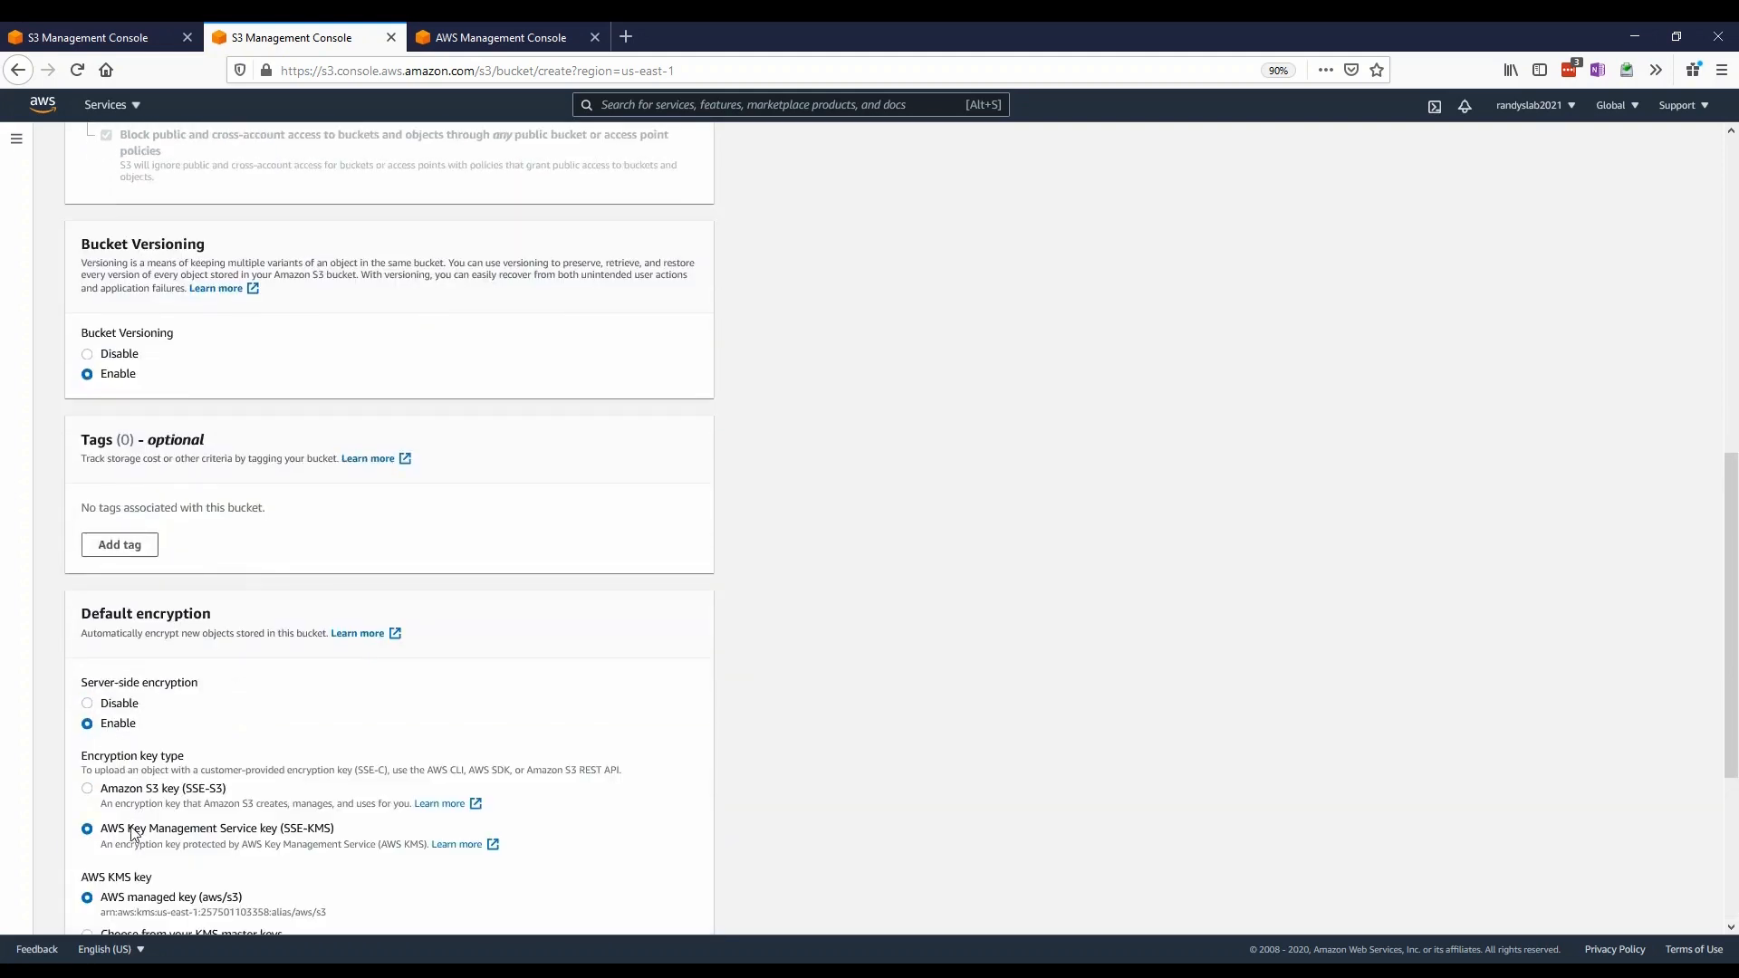
{"action": "scroll", "coordinate": [306, 813], "scroll_direction": "down", "scroll_amount": 3}
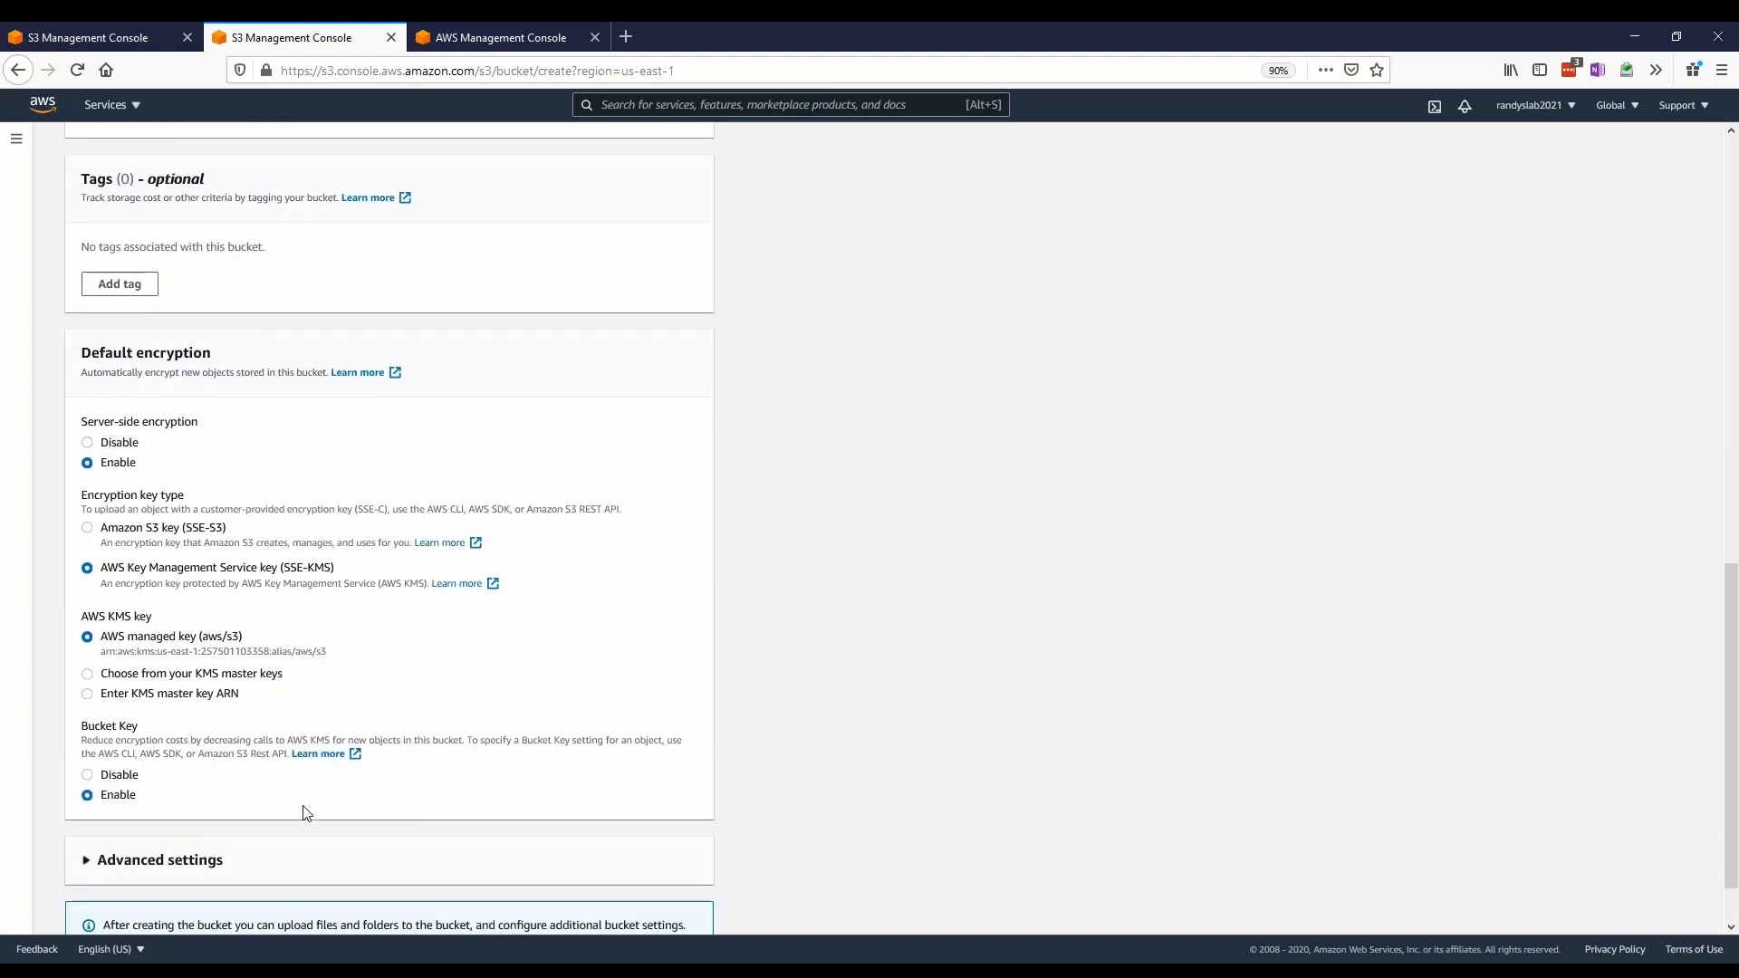
{"action": "left_click", "coordinate": [154, 676]}
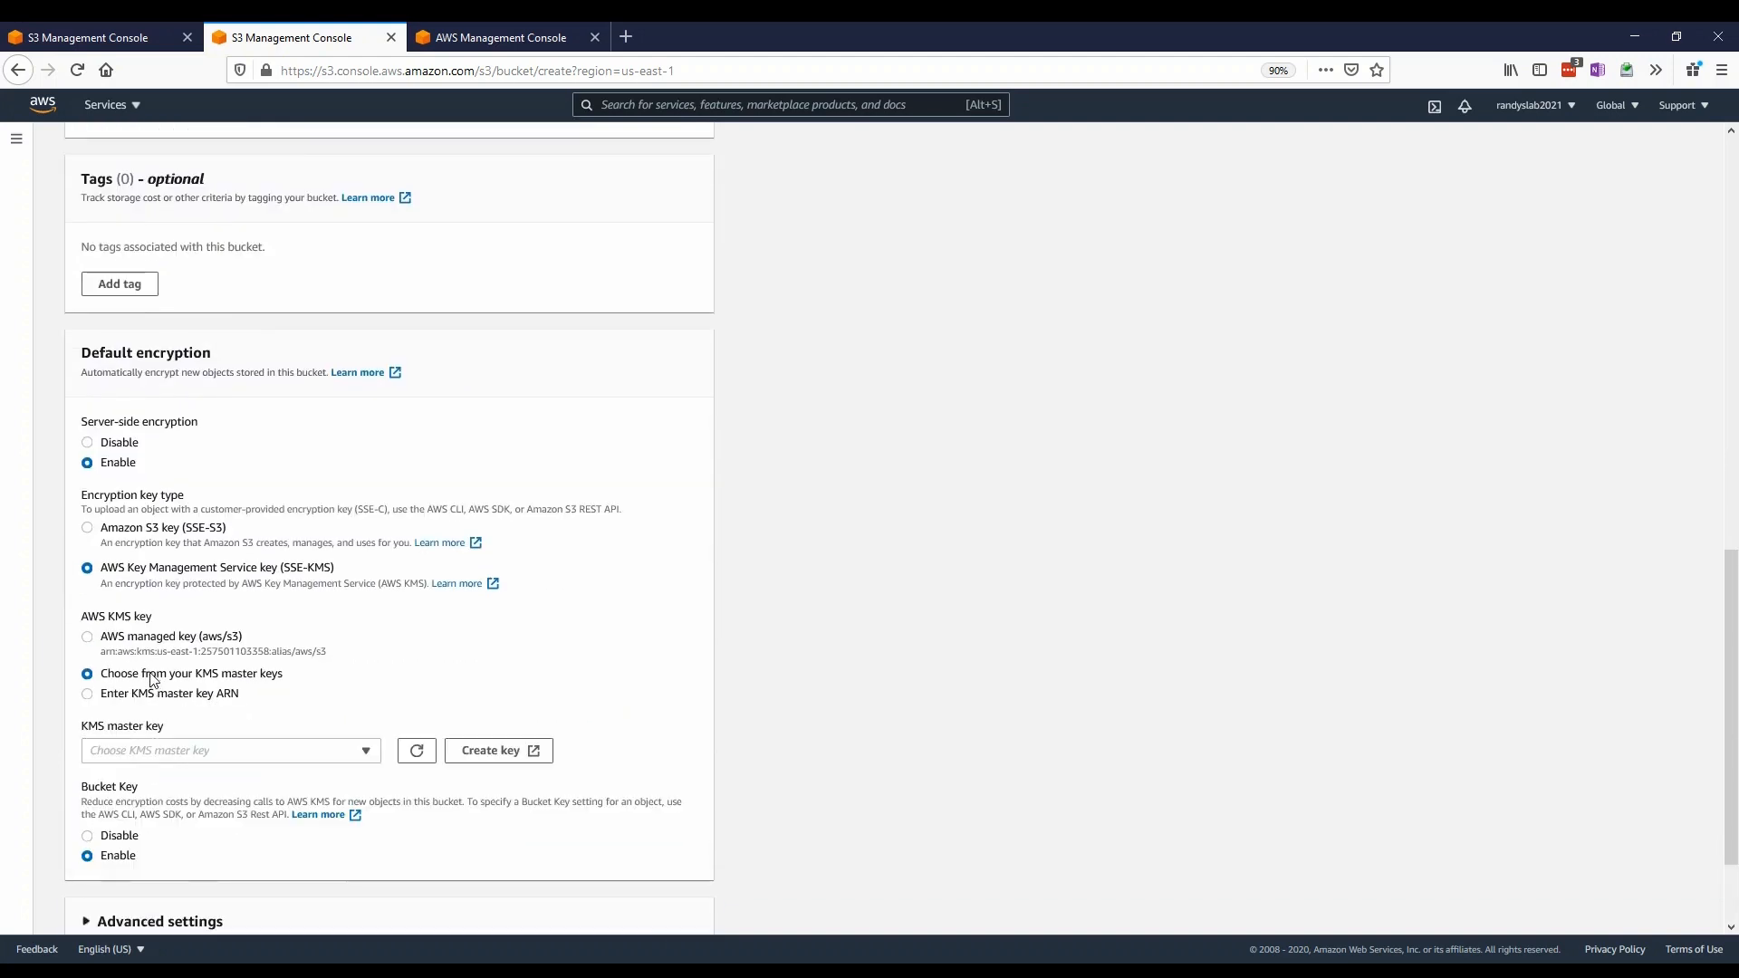
{"action": "left_click", "coordinate": [366, 752]}
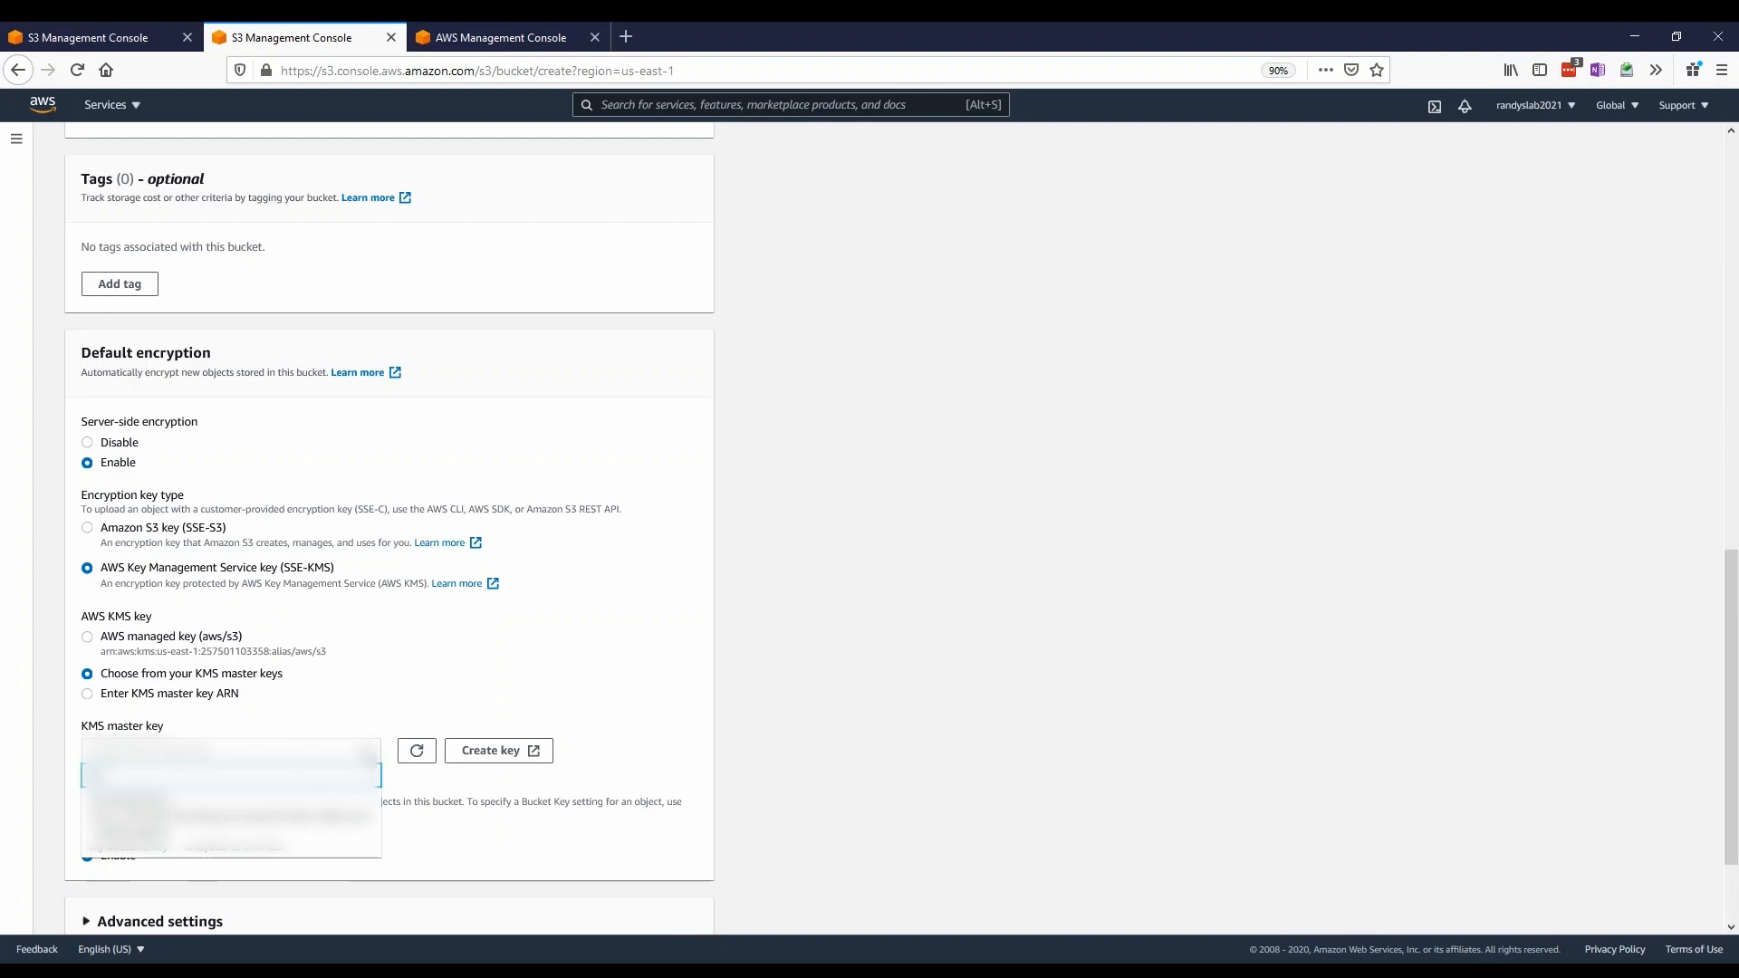
{"action": "left_click", "coordinate": [169, 820]}
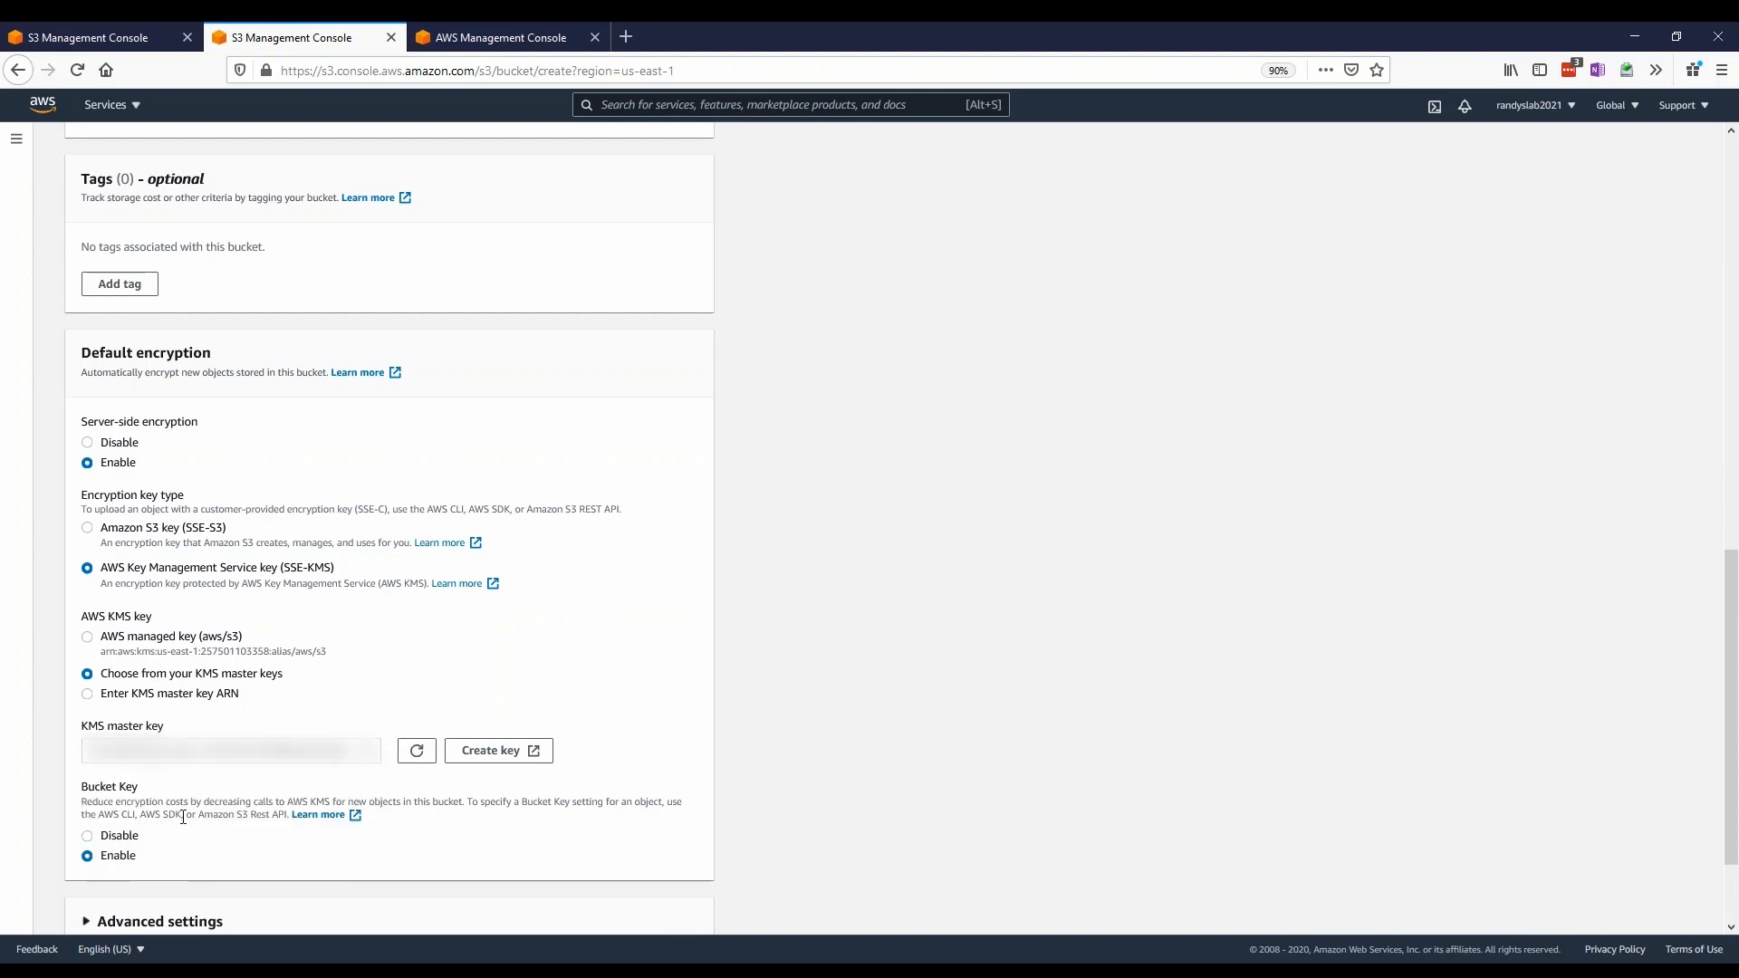
{"action": "scroll", "coordinate": [465, 797], "scroll_direction": "down", "scroll_amount": 3}
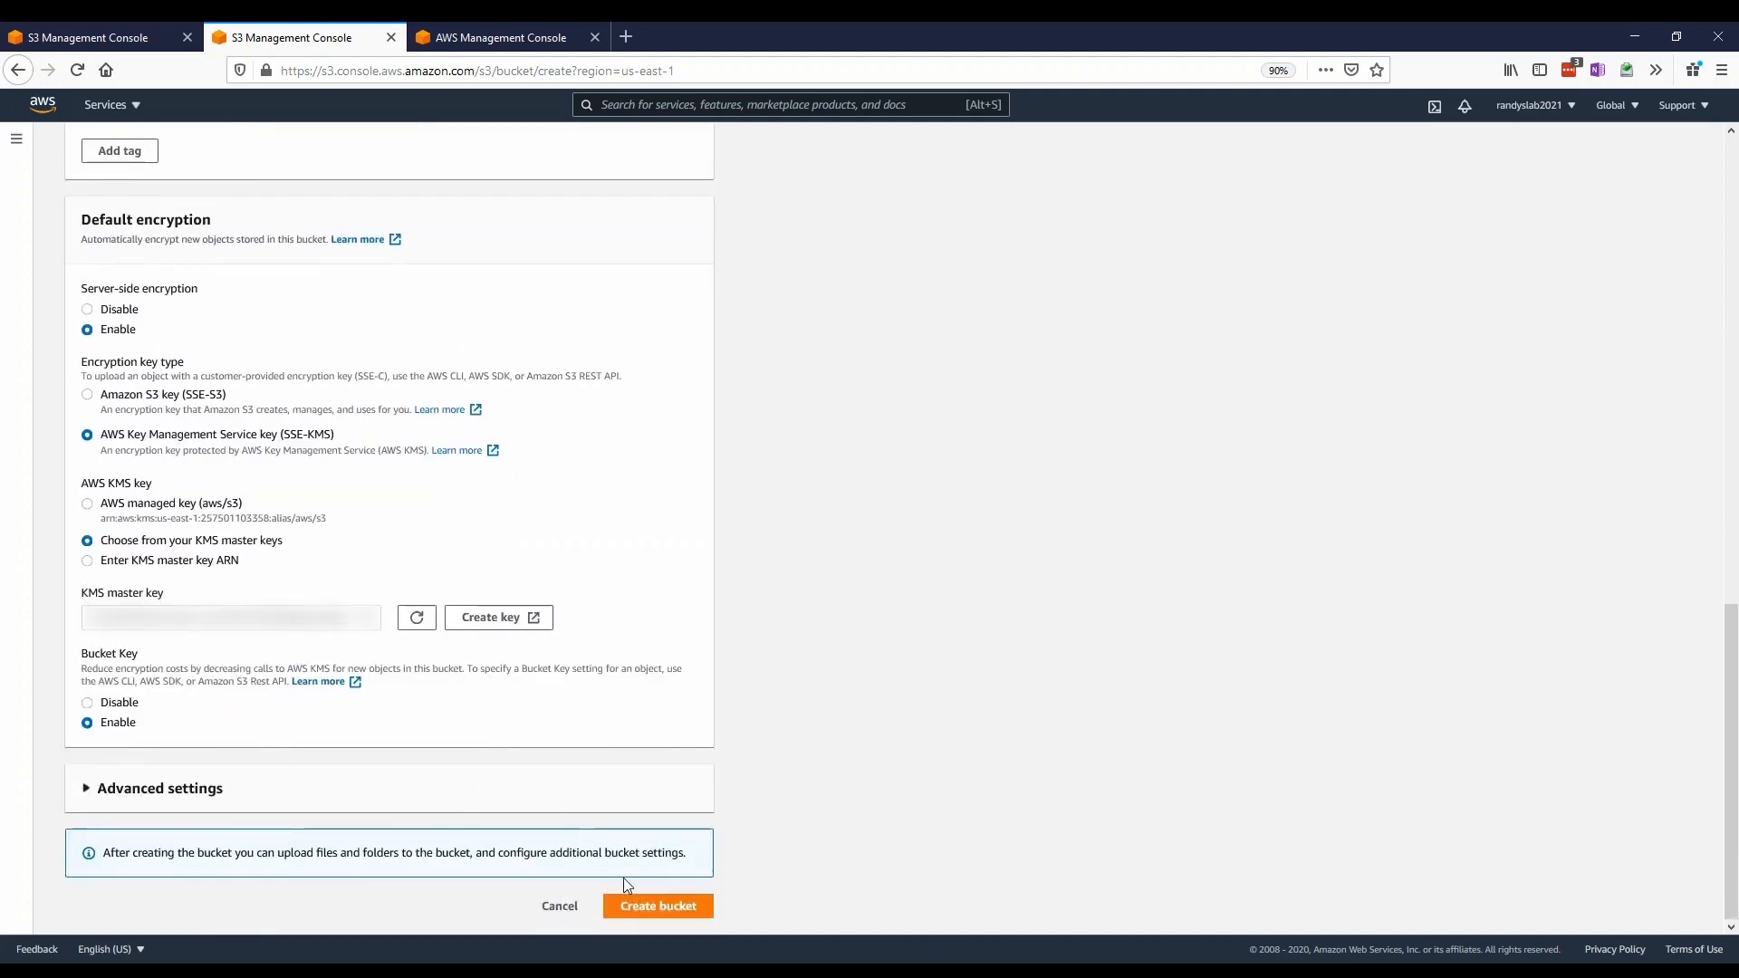
{"action": "left_click", "coordinate": [640, 907]}
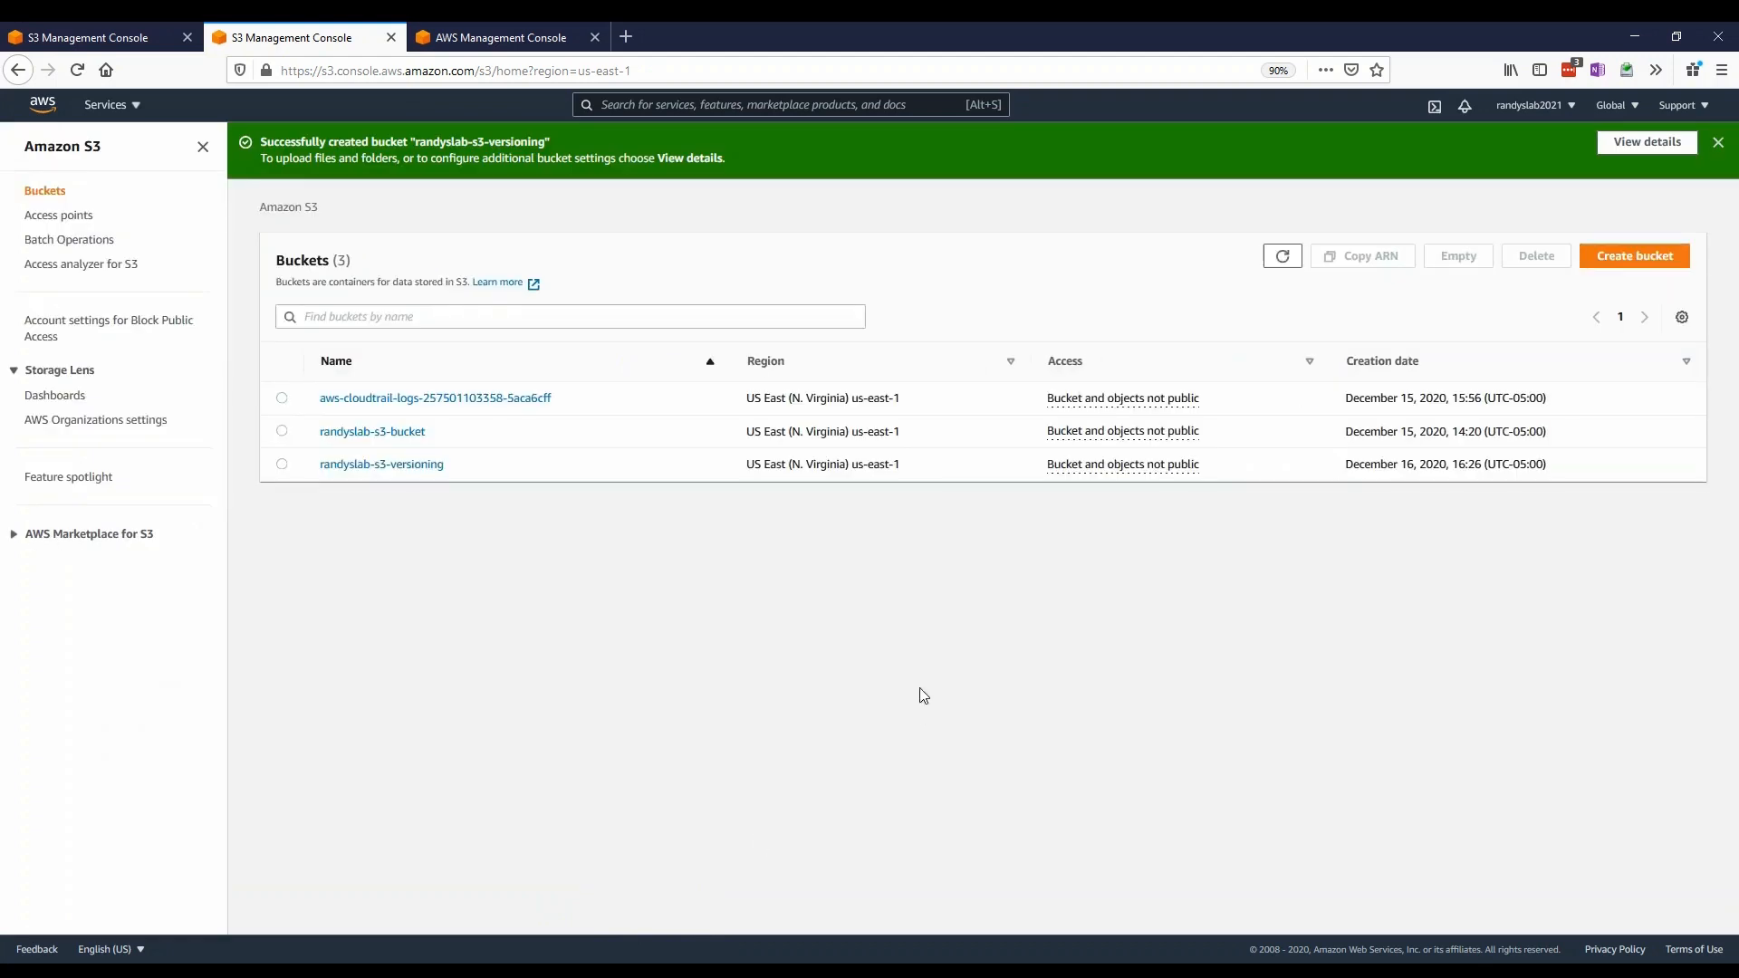
Review the randyslab-s3-versioning bucket's versioning and default encryption properties, and check the versioning edit options without saving changes
{"action": "left_click", "coordinate": [402, 466]}
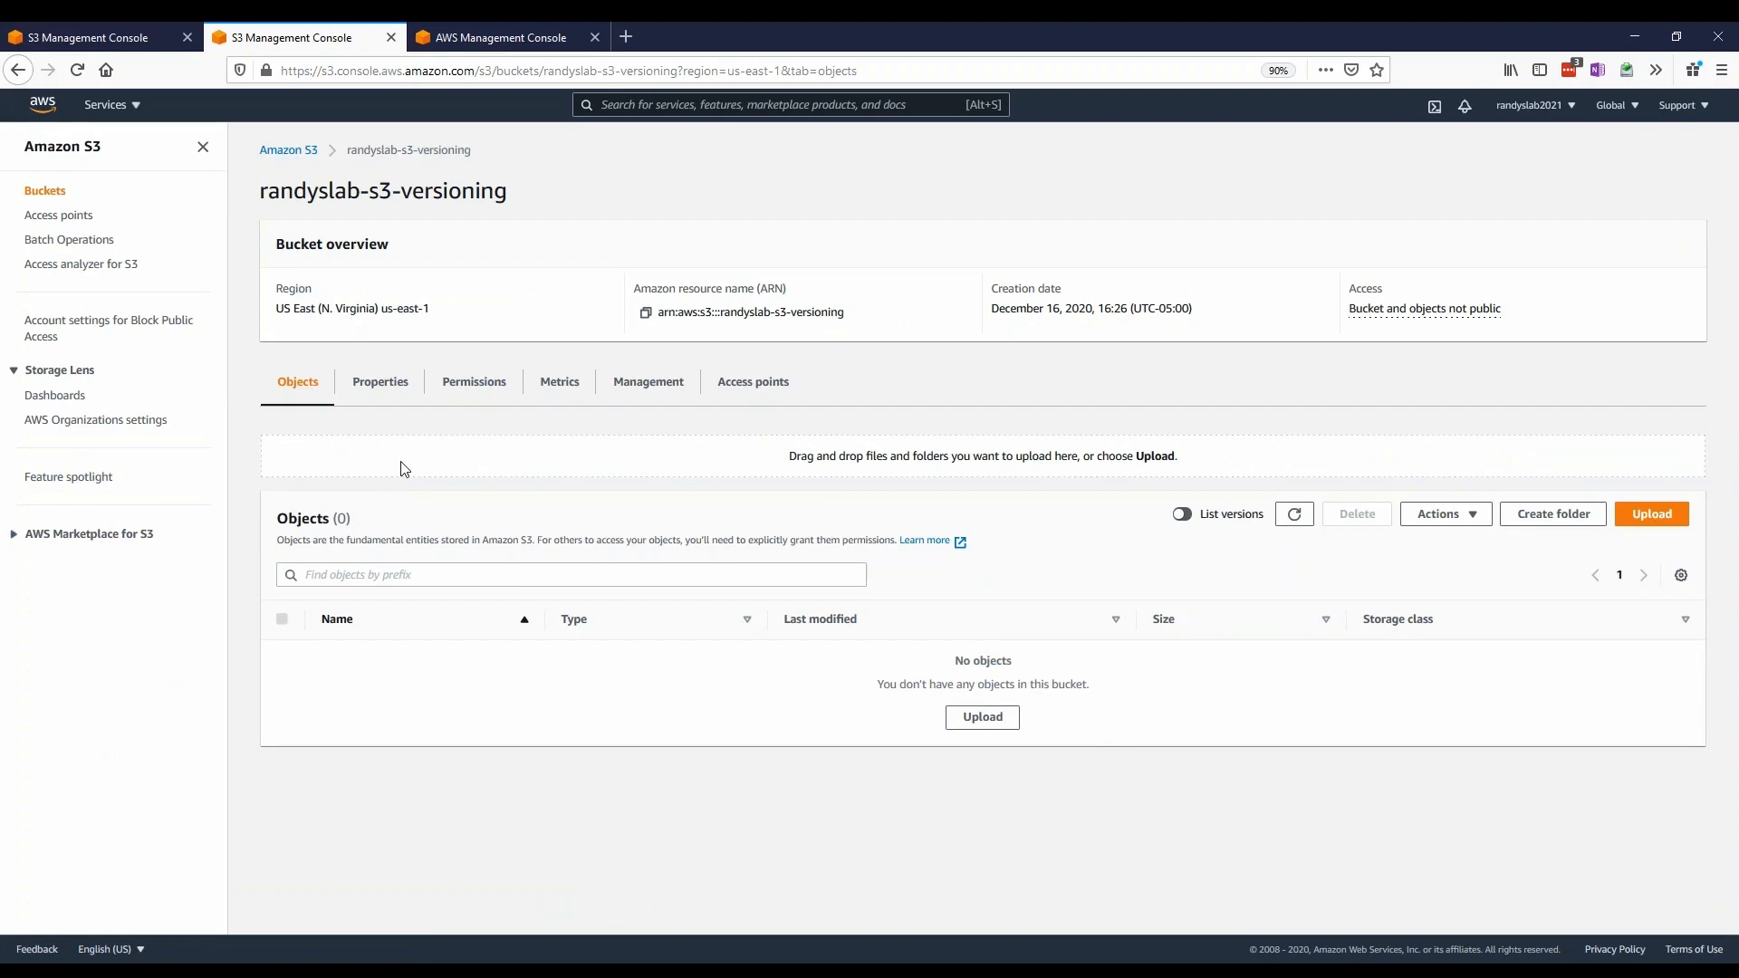
{"action": "left_click", "coordinate": [372, 391]}
{"action": "scroll", "coordinate": [458, 683], "scroll_direction": "down", "scroll_amount": 4}
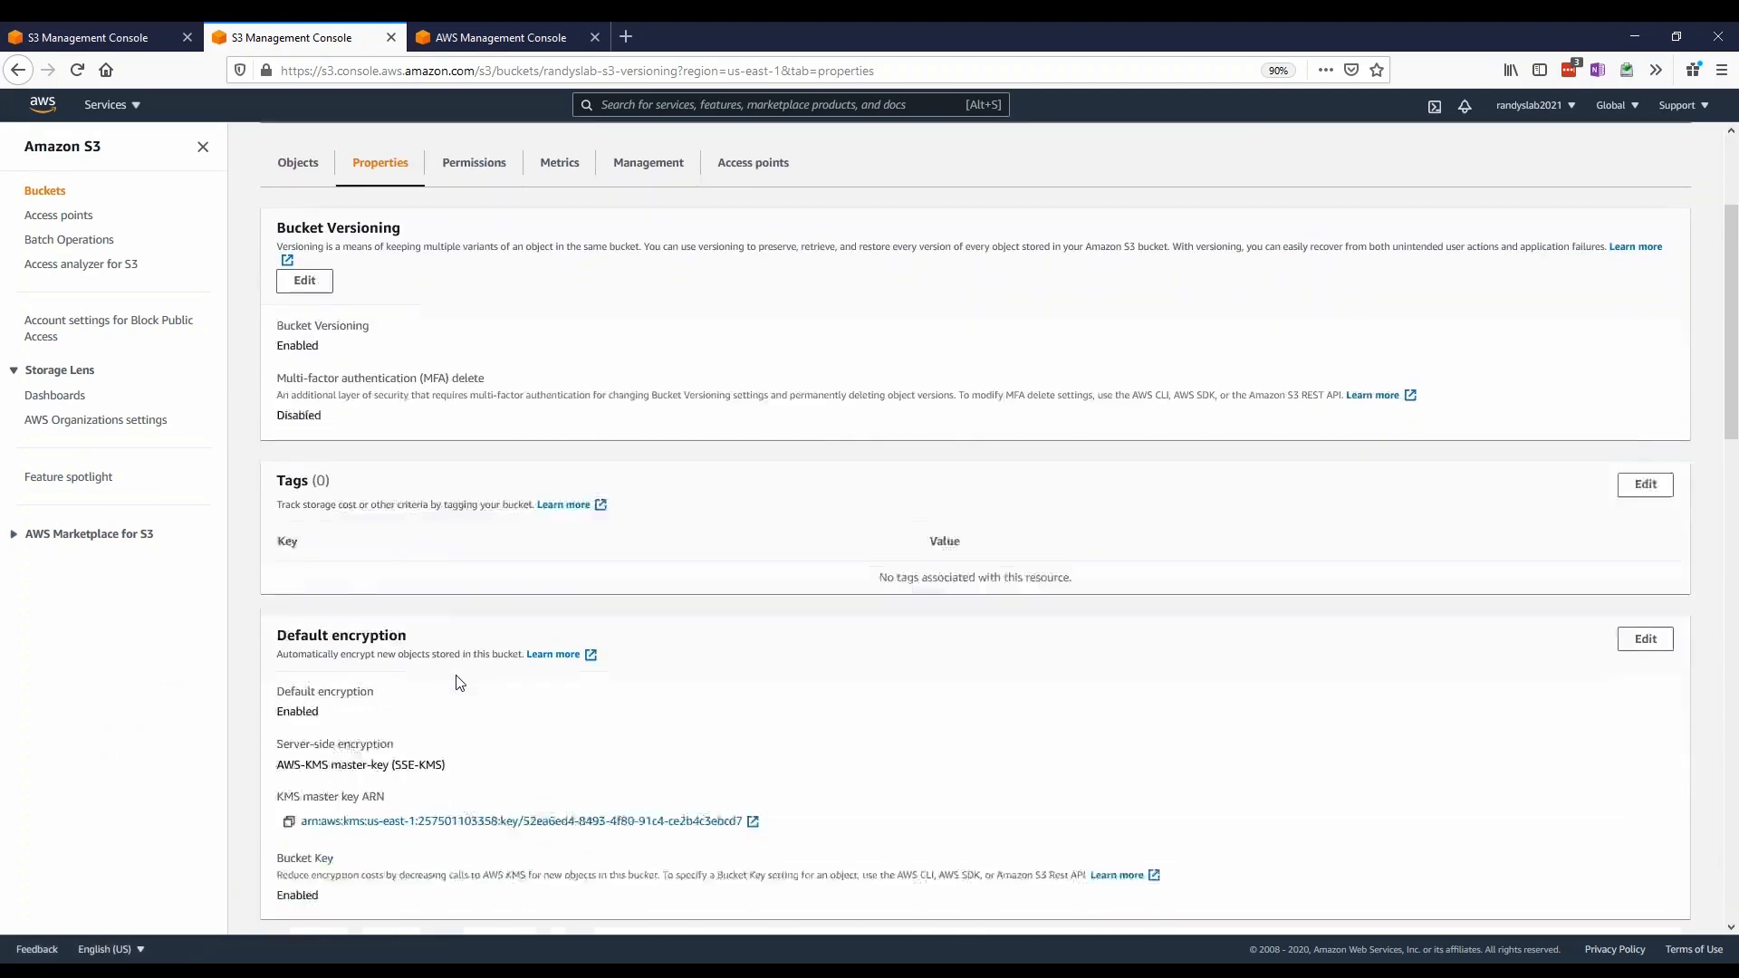
{"action": "scroll", "coordinate": [459, 683], "scroll_direction": "up", "scroll_amount": 5}
{"action": "left_click", "coordinate": [303, 505]}
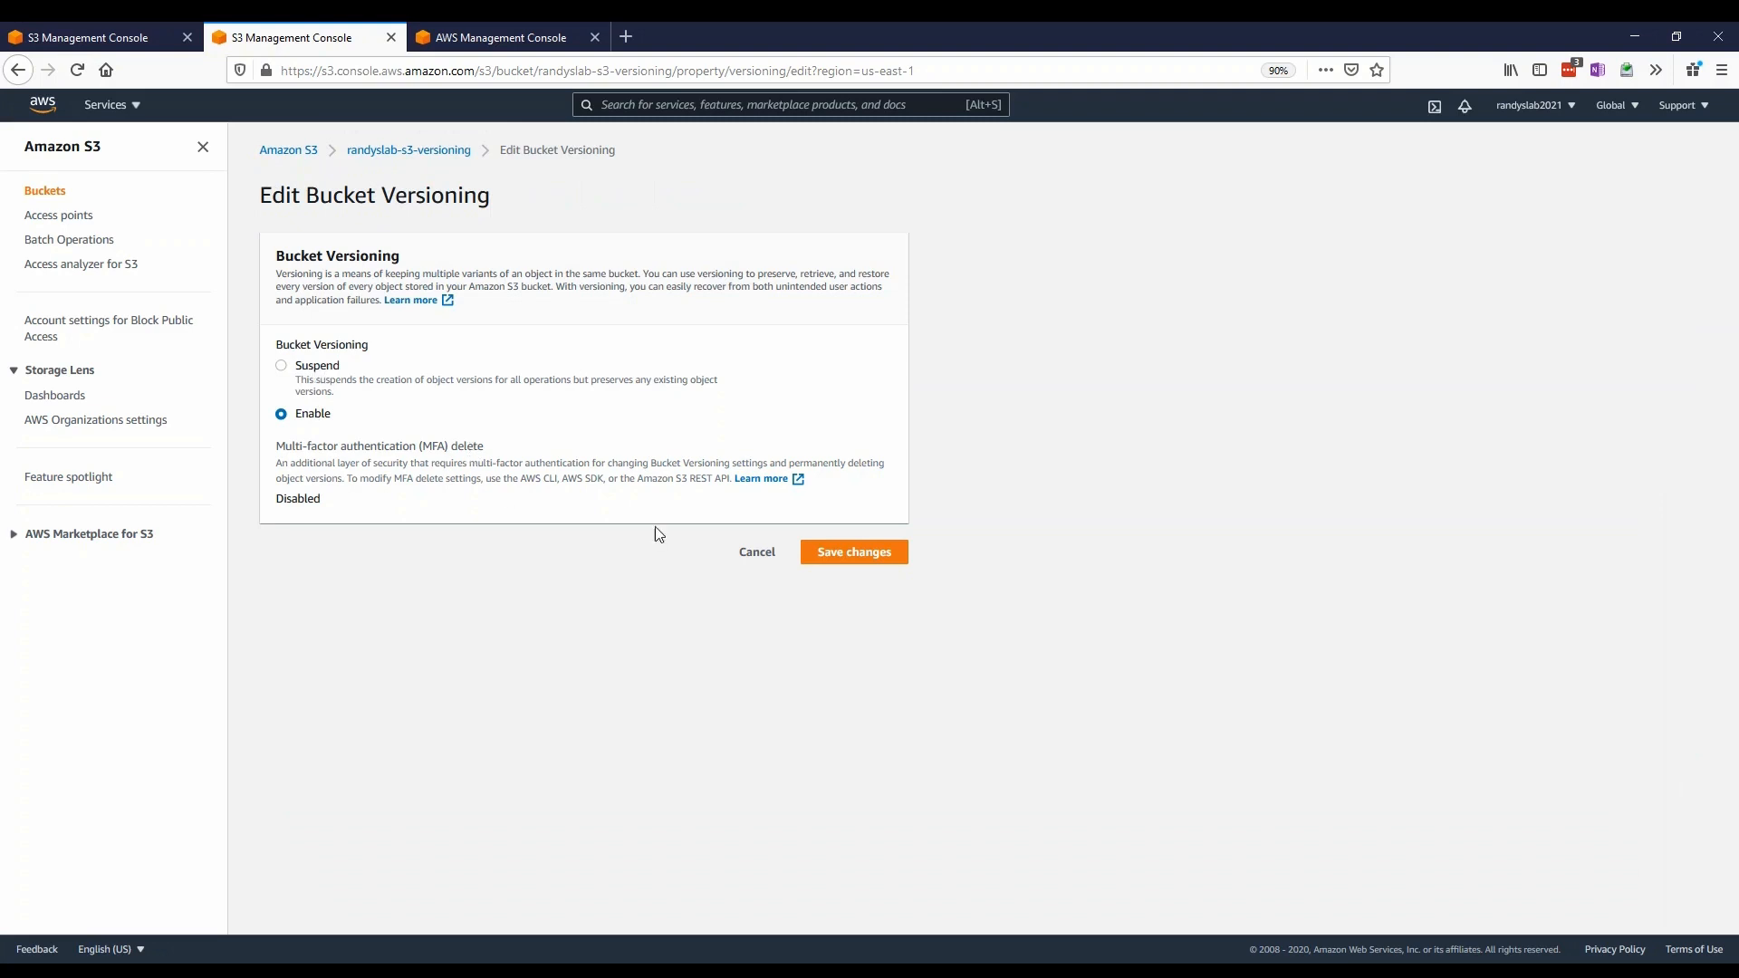
{"action": "left_click", "coordinate": [763, 556]}
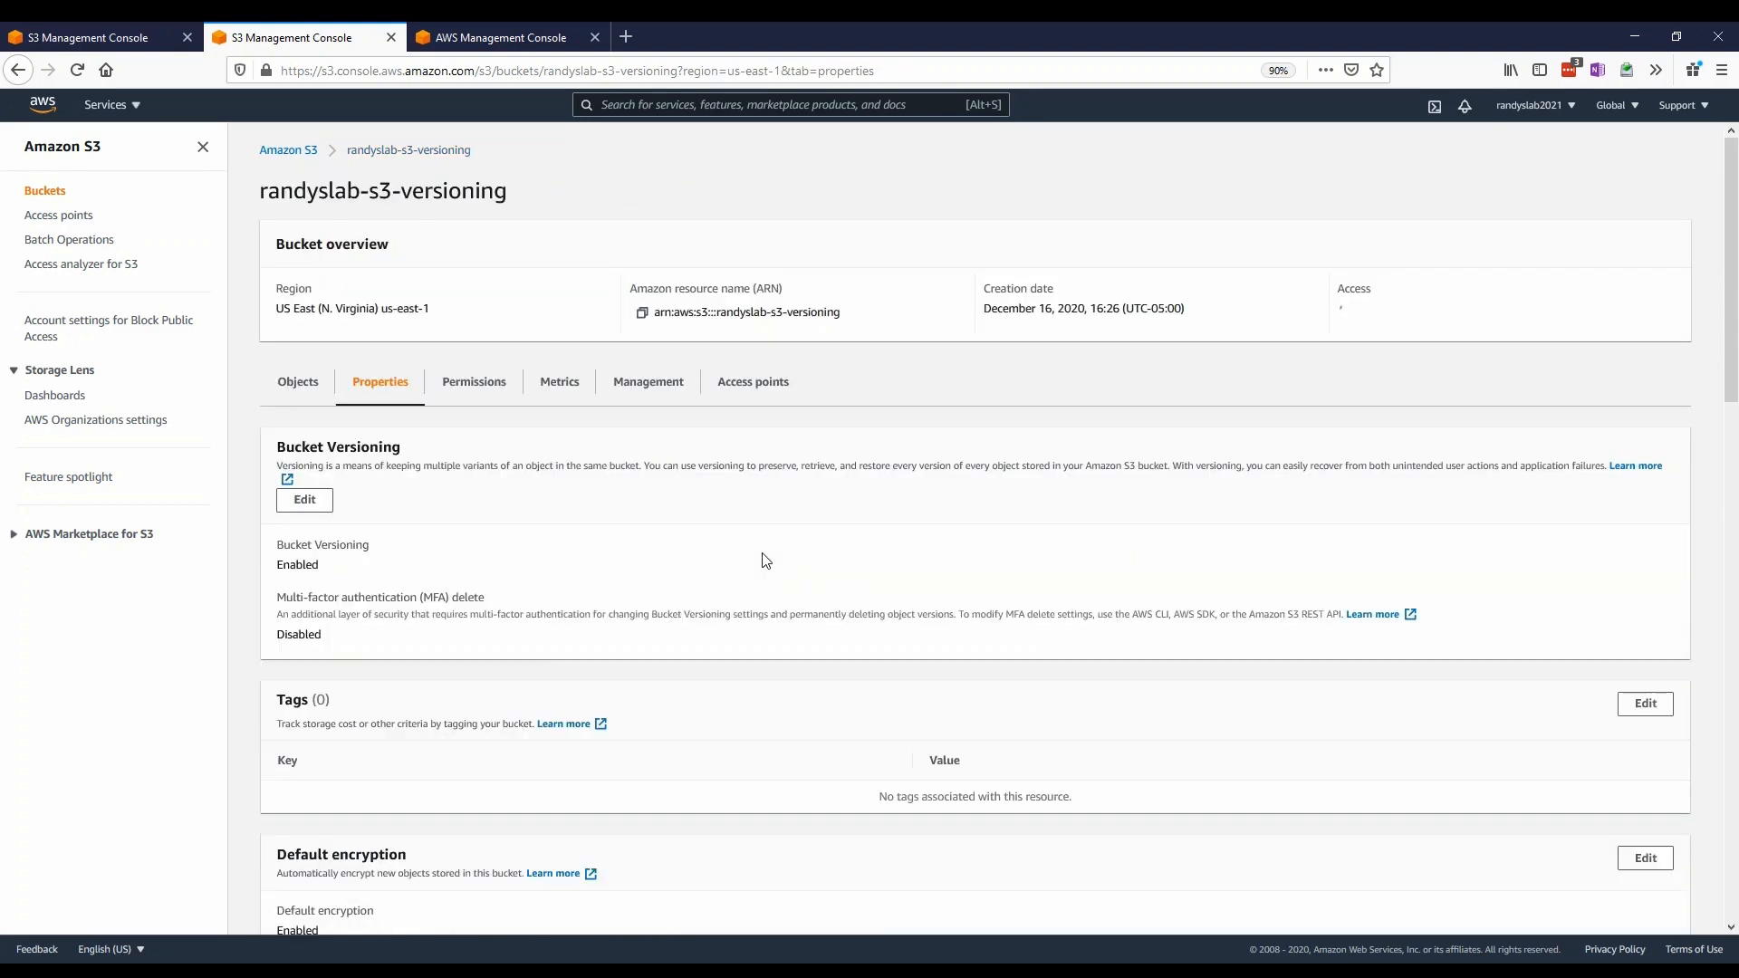
Upload the file Lorem ipsum.pdf to the randyslab-s3-versioning bucket and return to its object list
{"action": "left_click", "coordinate": [312, 381]}
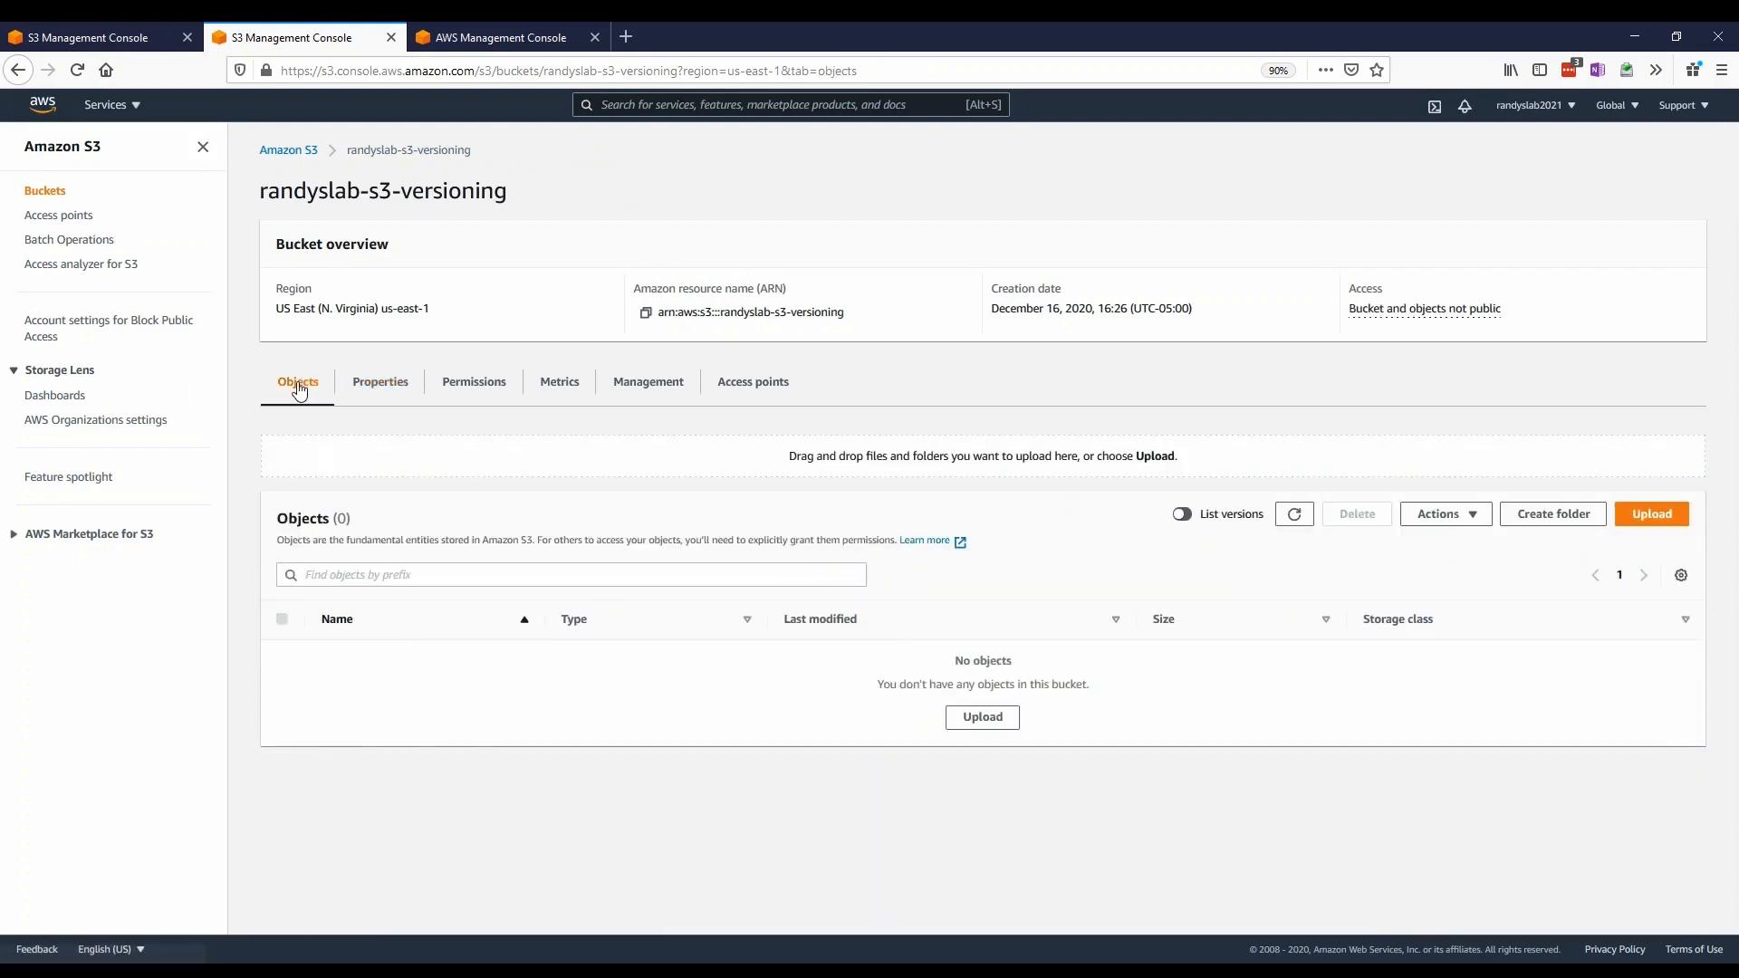
{"action": "left_click", "coordinate": [1650, 514]}
{"action": "left_click", "coordinate": [540, 350]}
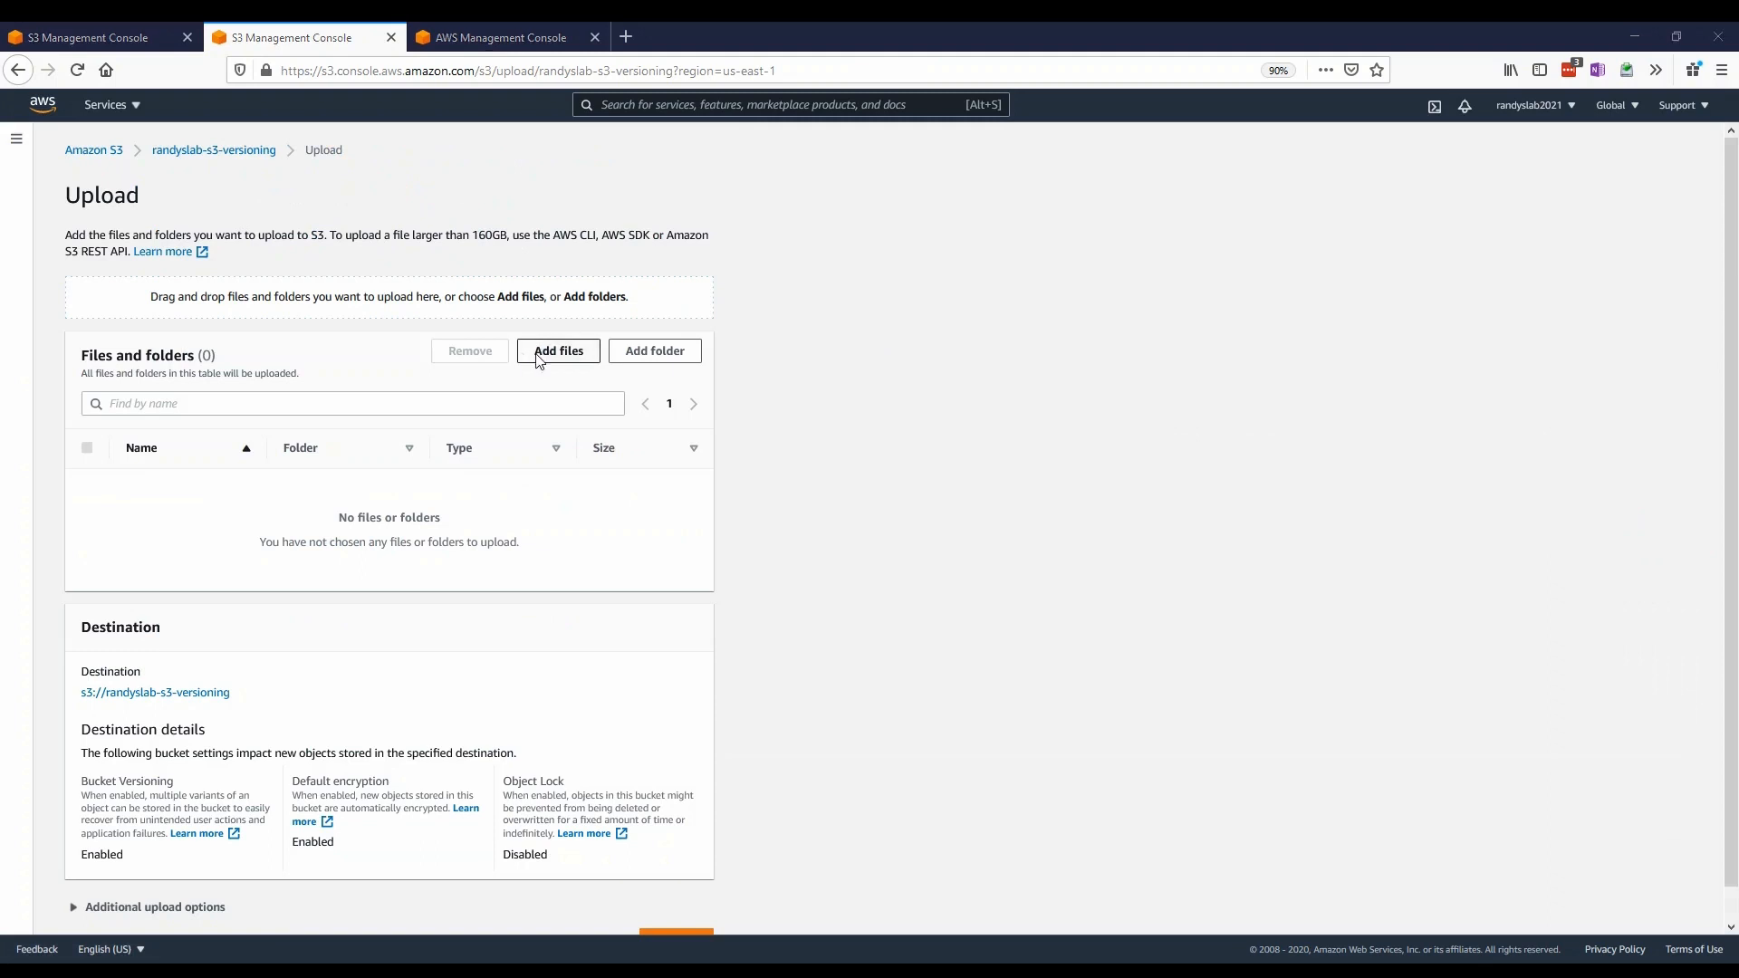
{"action": "double_click", "coordinate": [234, 154]}
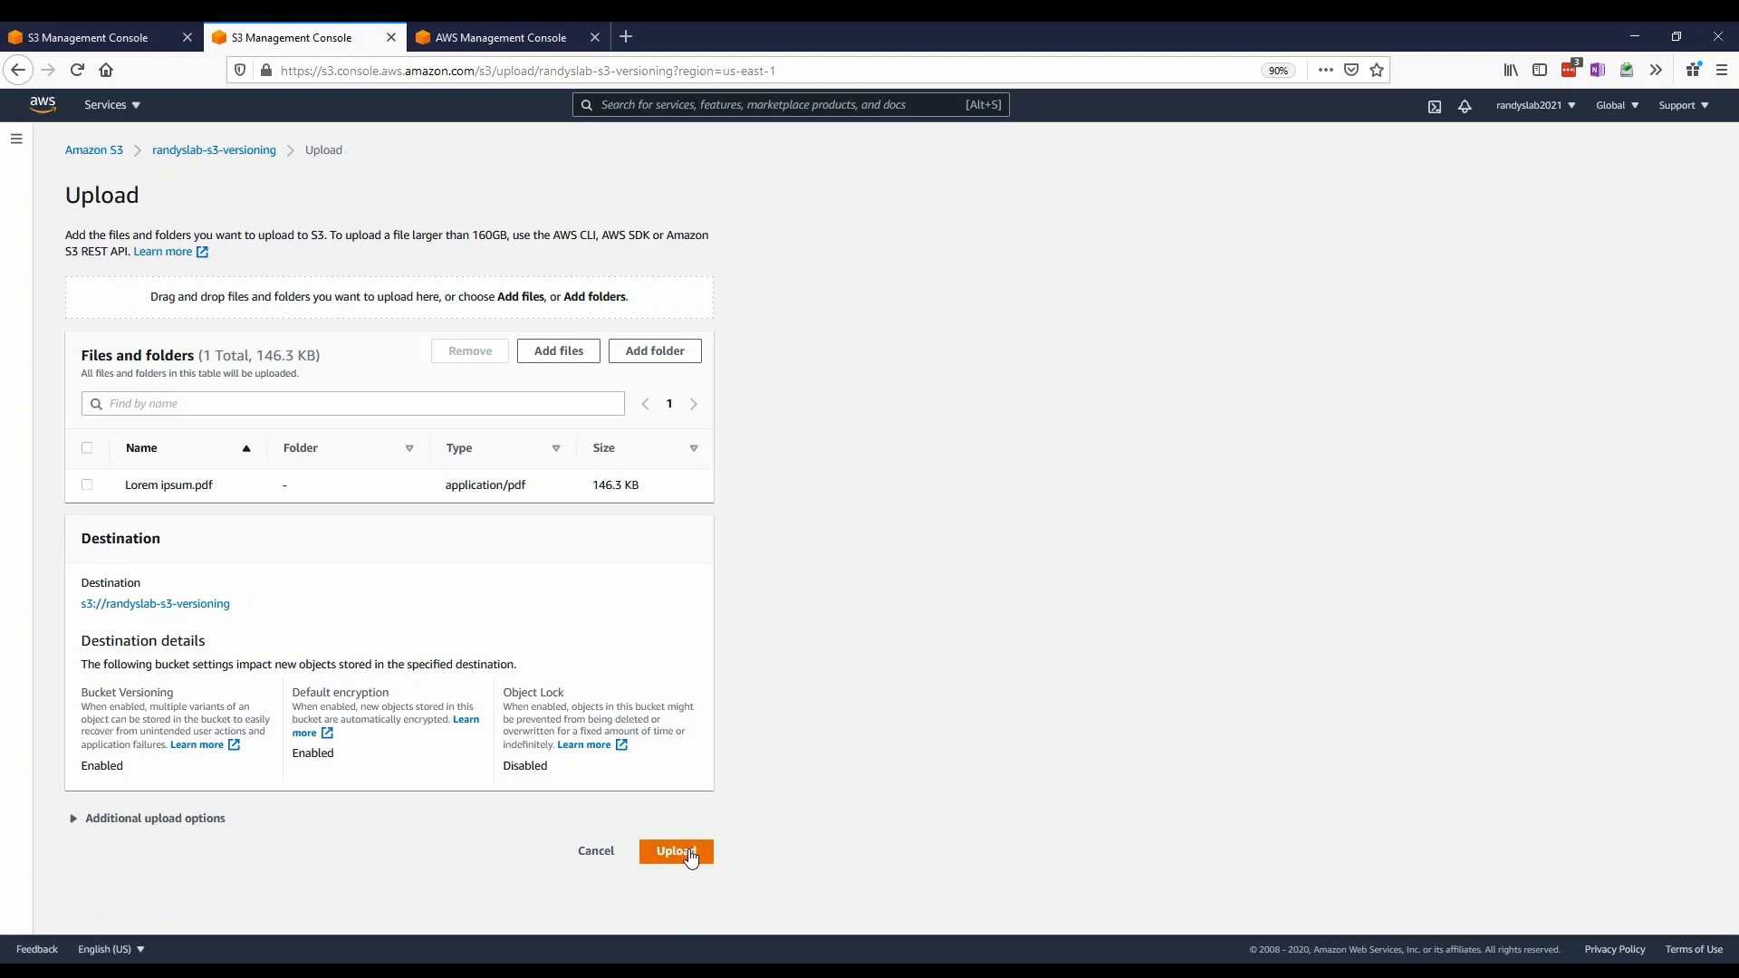
{"action": "left_click", "coordinate": [690, 856]}
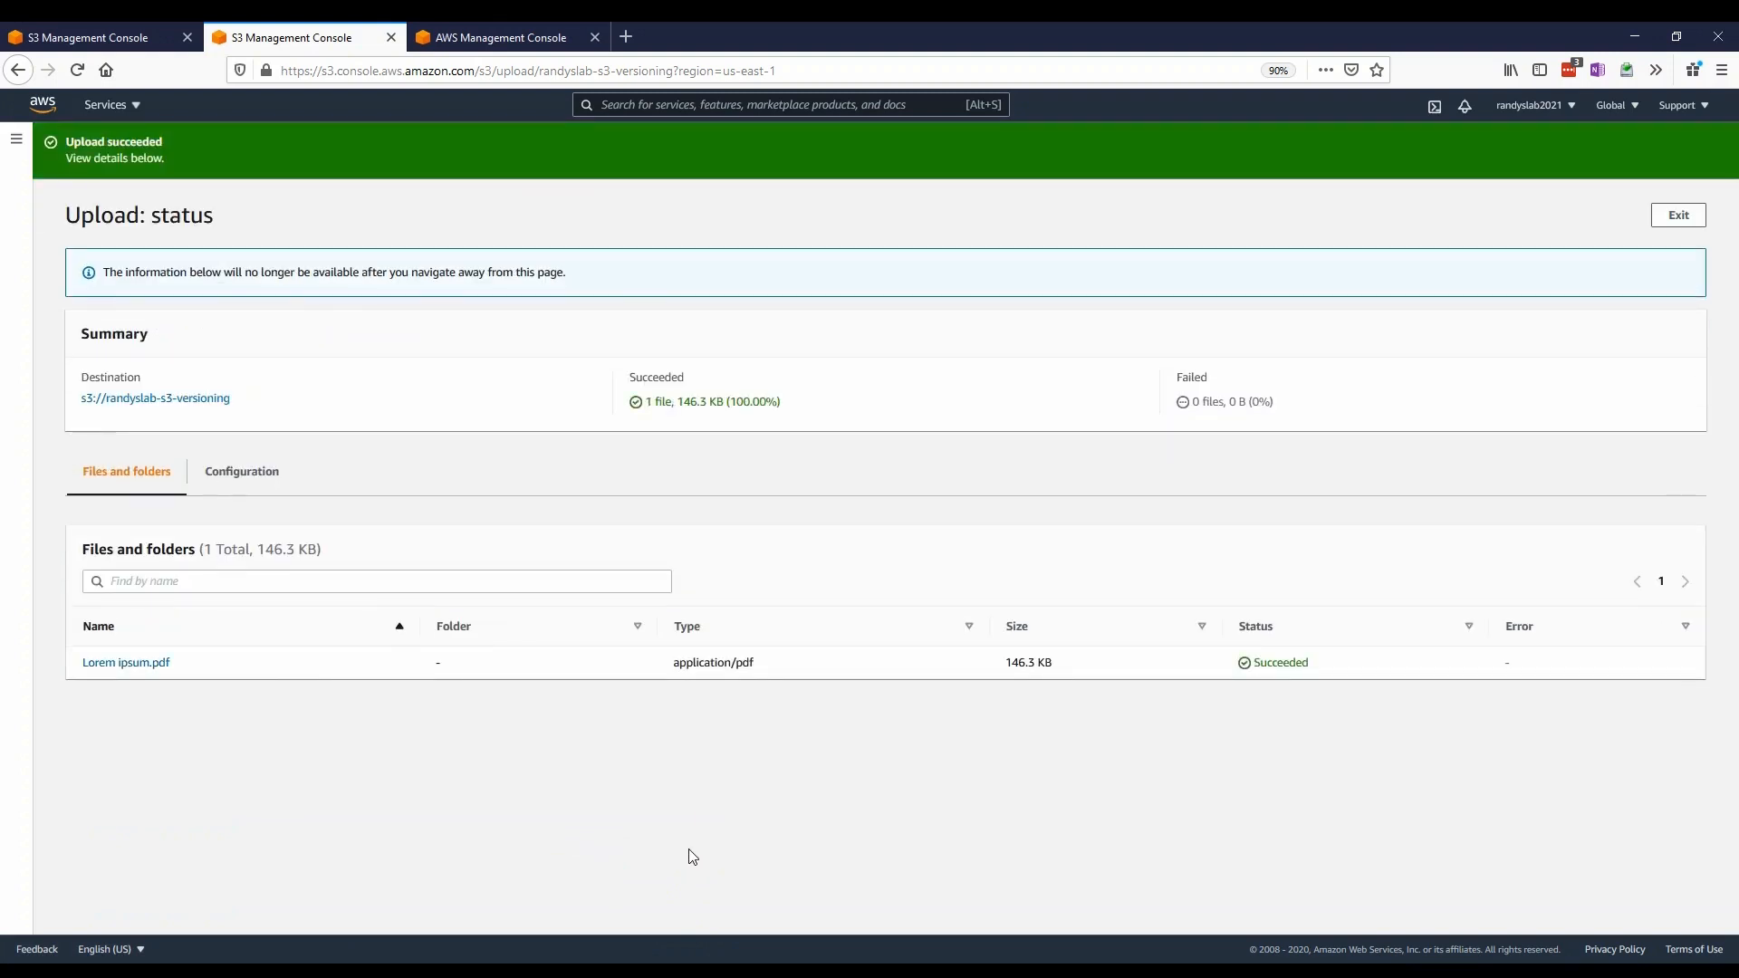
{"action": "left_click", "coordinate": [1656, 224]}
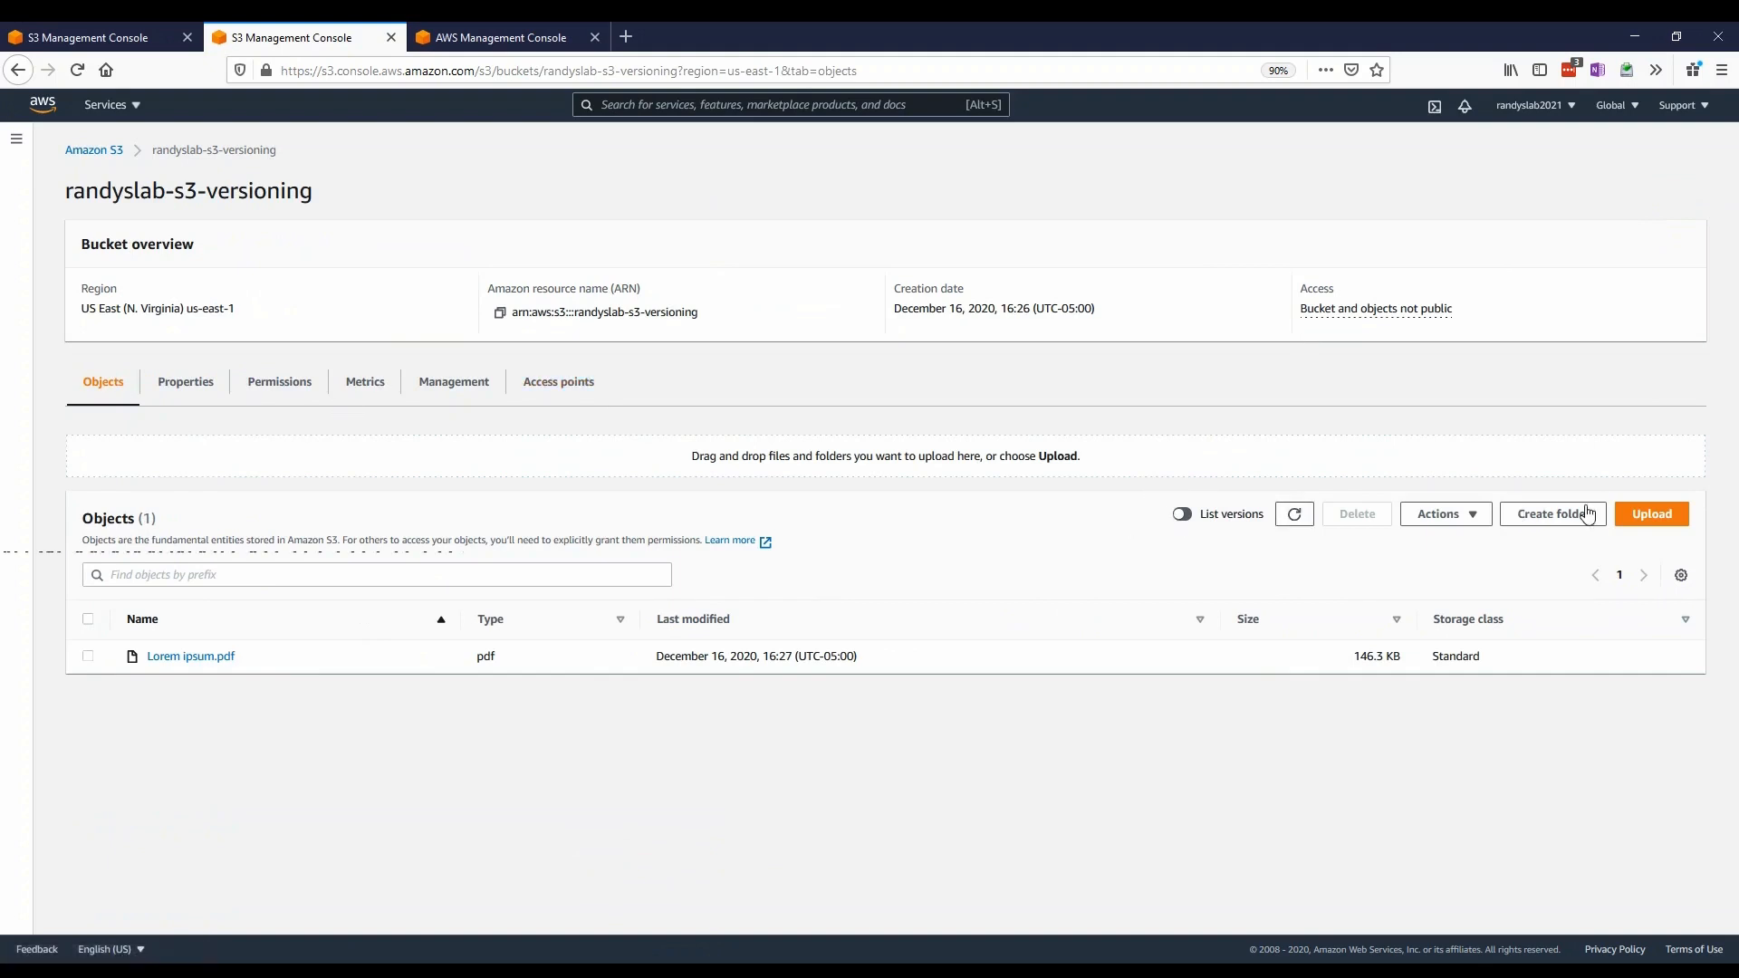
Upload Lorem ipsum.pdf to the same bucket a second time to store another version, and return to the object list
{"action": "left_click", "coordinate": [1665, 535]}
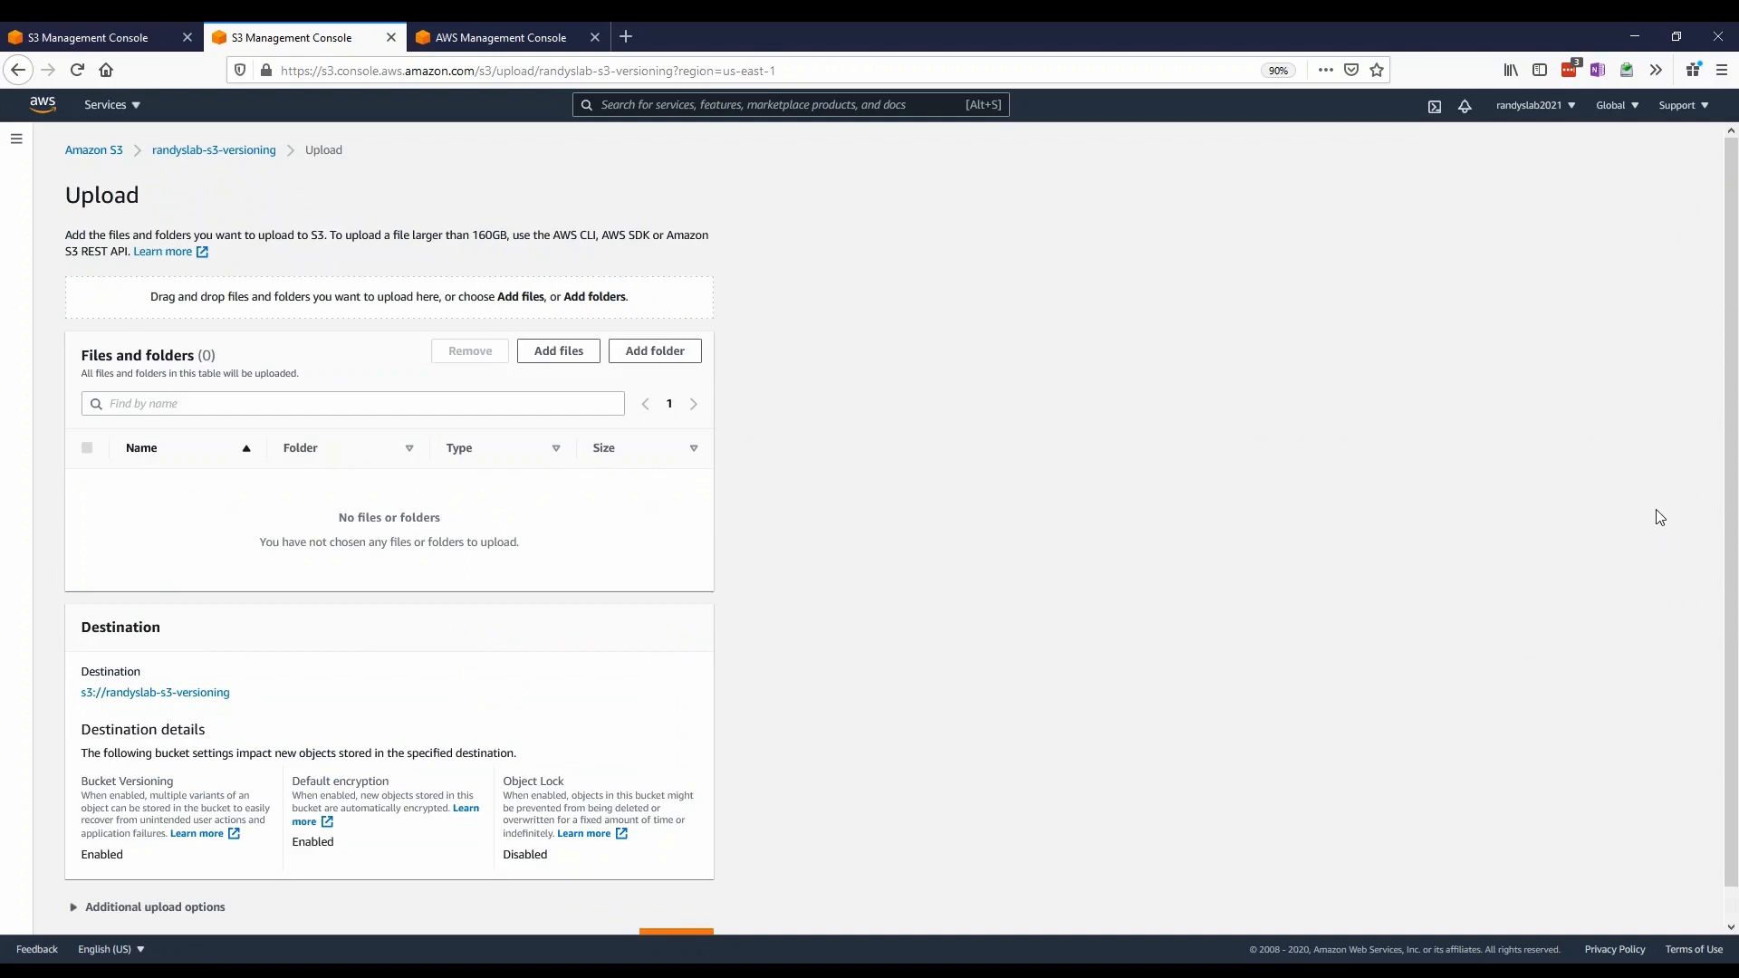
{"action": "left_click", "coordinate": [557, 351]}
{"action": "left_click", "coordinate": [225, 158]}
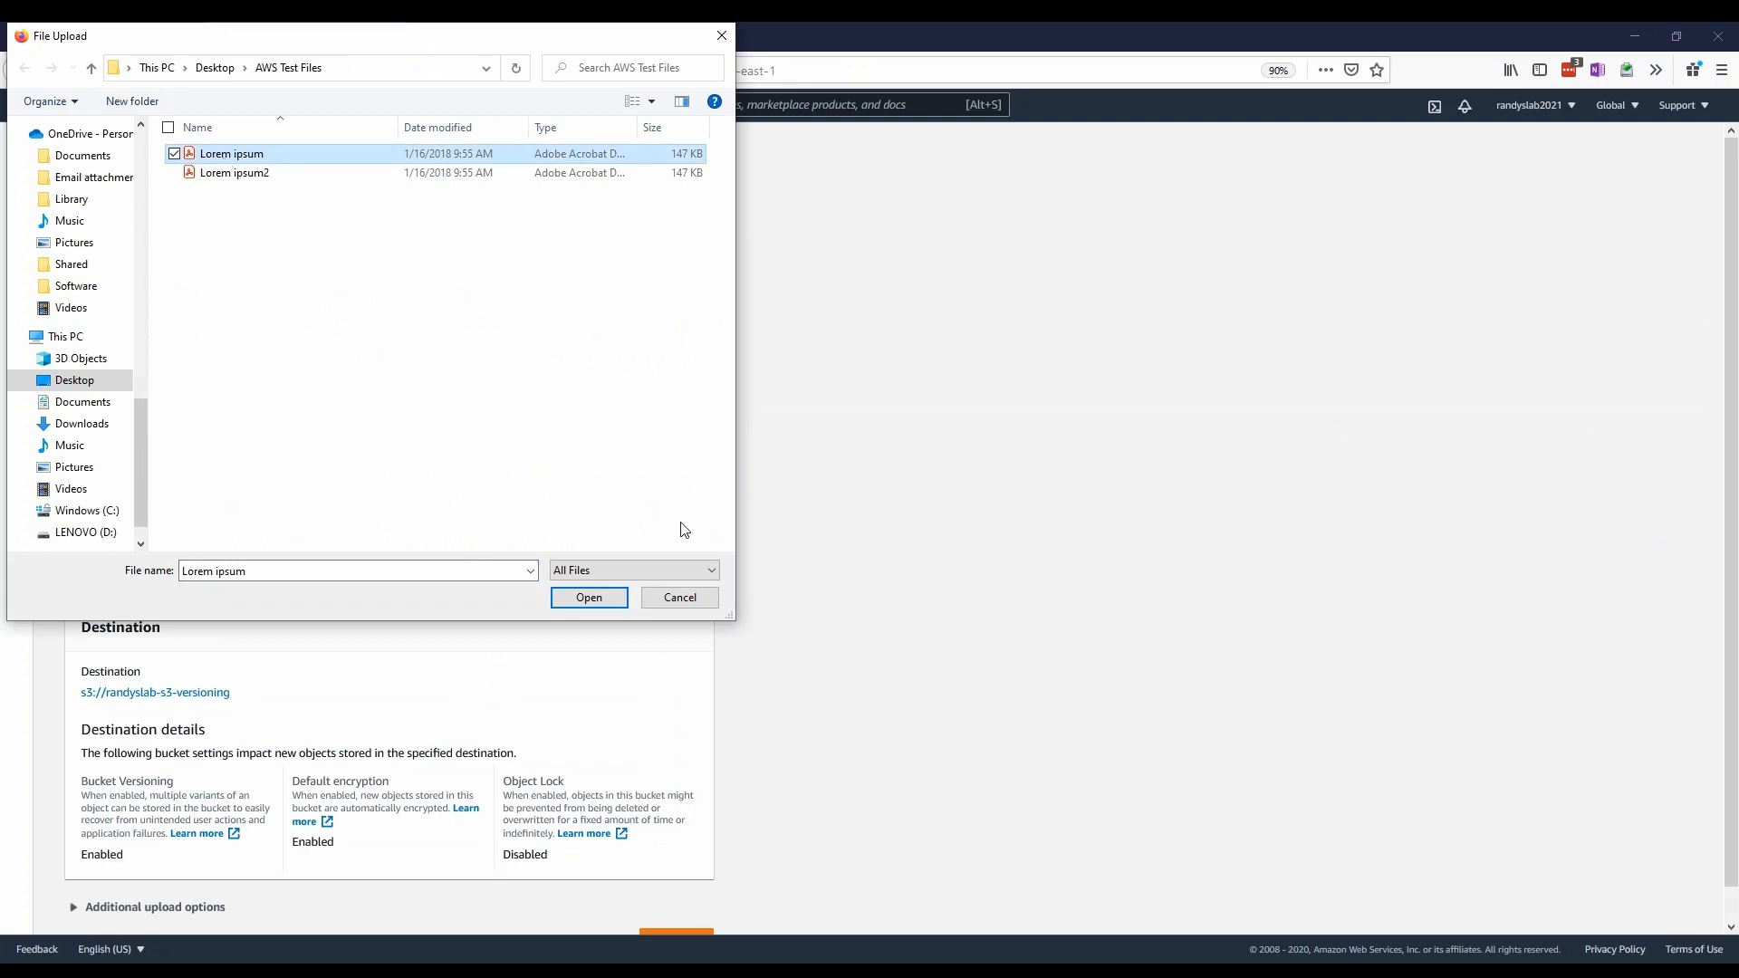
{"action": "left_click", "coordinate": [584, 601]}
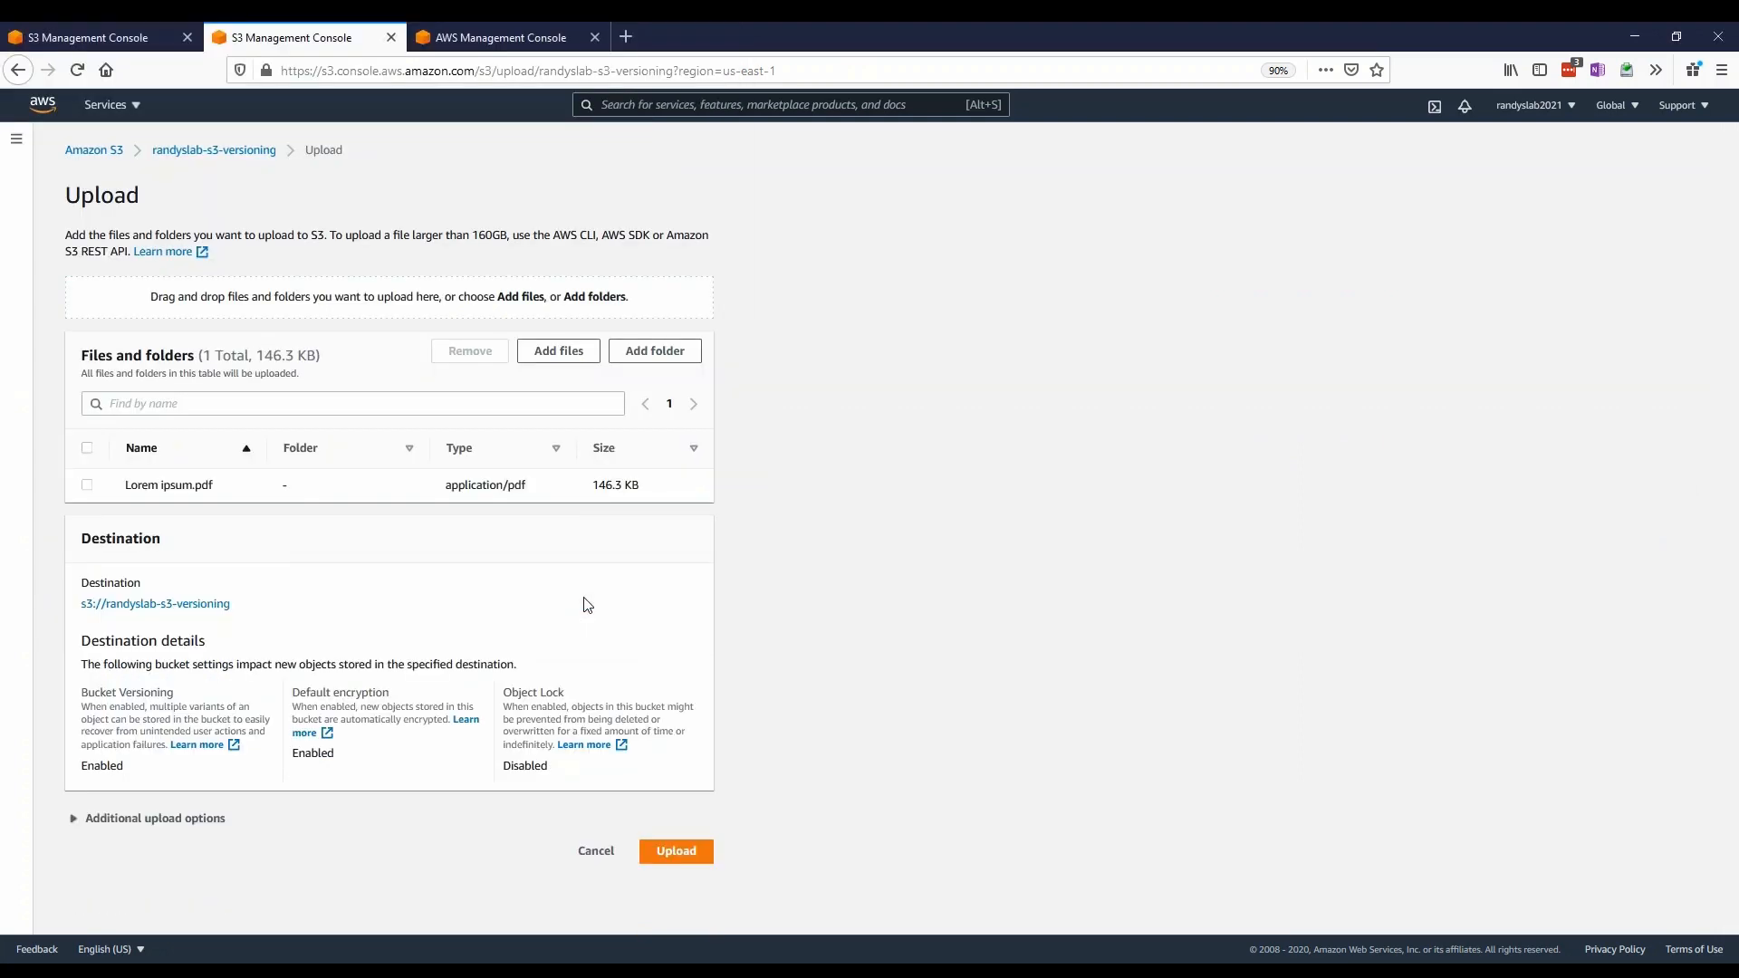
{"action": "left_click", "coordinate": [681, 853]}
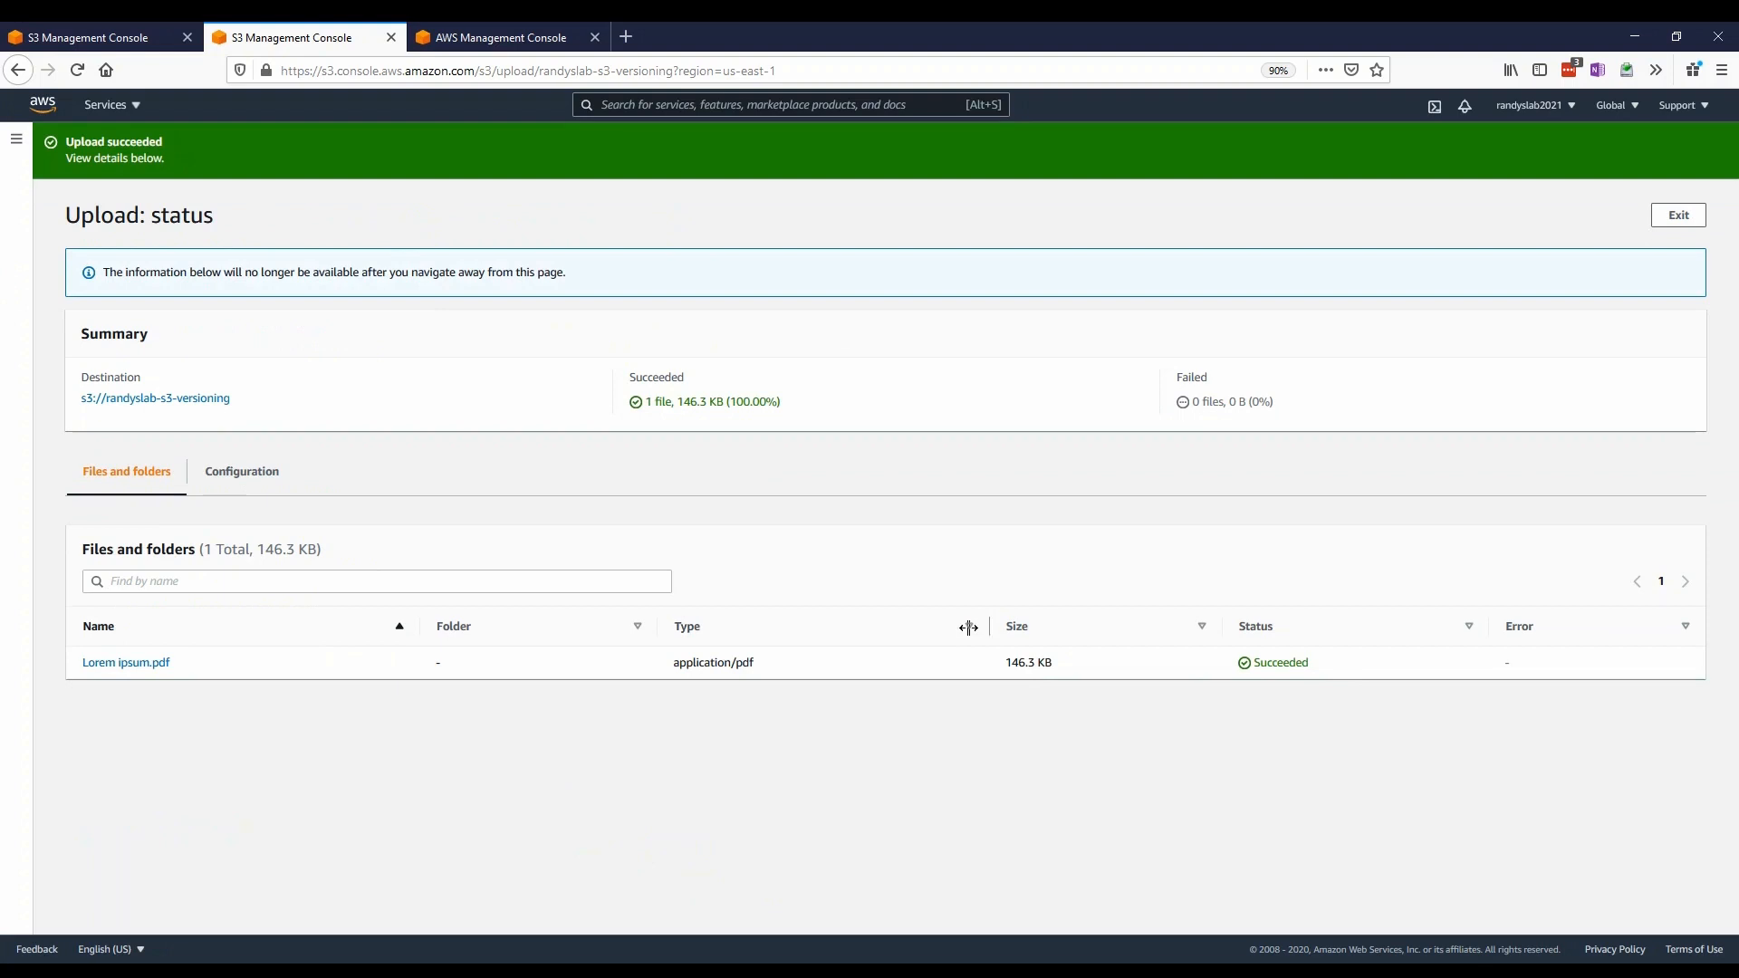
{"action": "left_click", "coordinate": [1679, 217]}
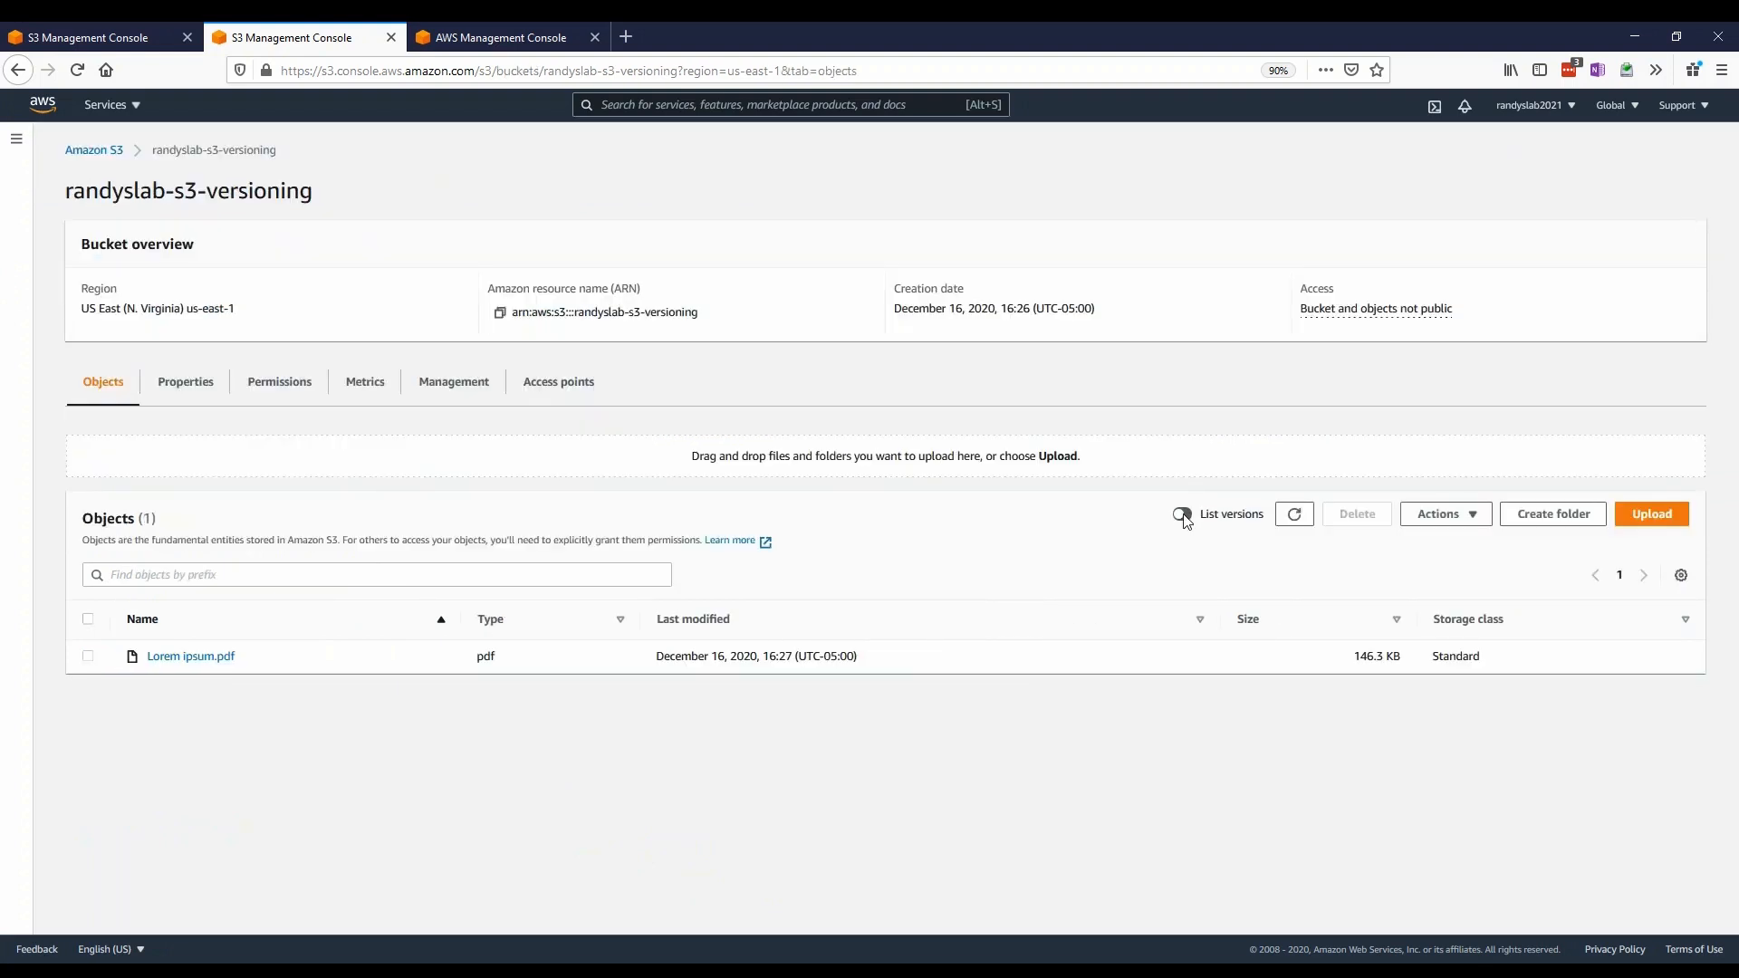
List the object versions in the bucket and examine the older Lorem ipsum.pdf version's details and available object actions
{"action": "left_click", "coordinate": [1182, 514]}
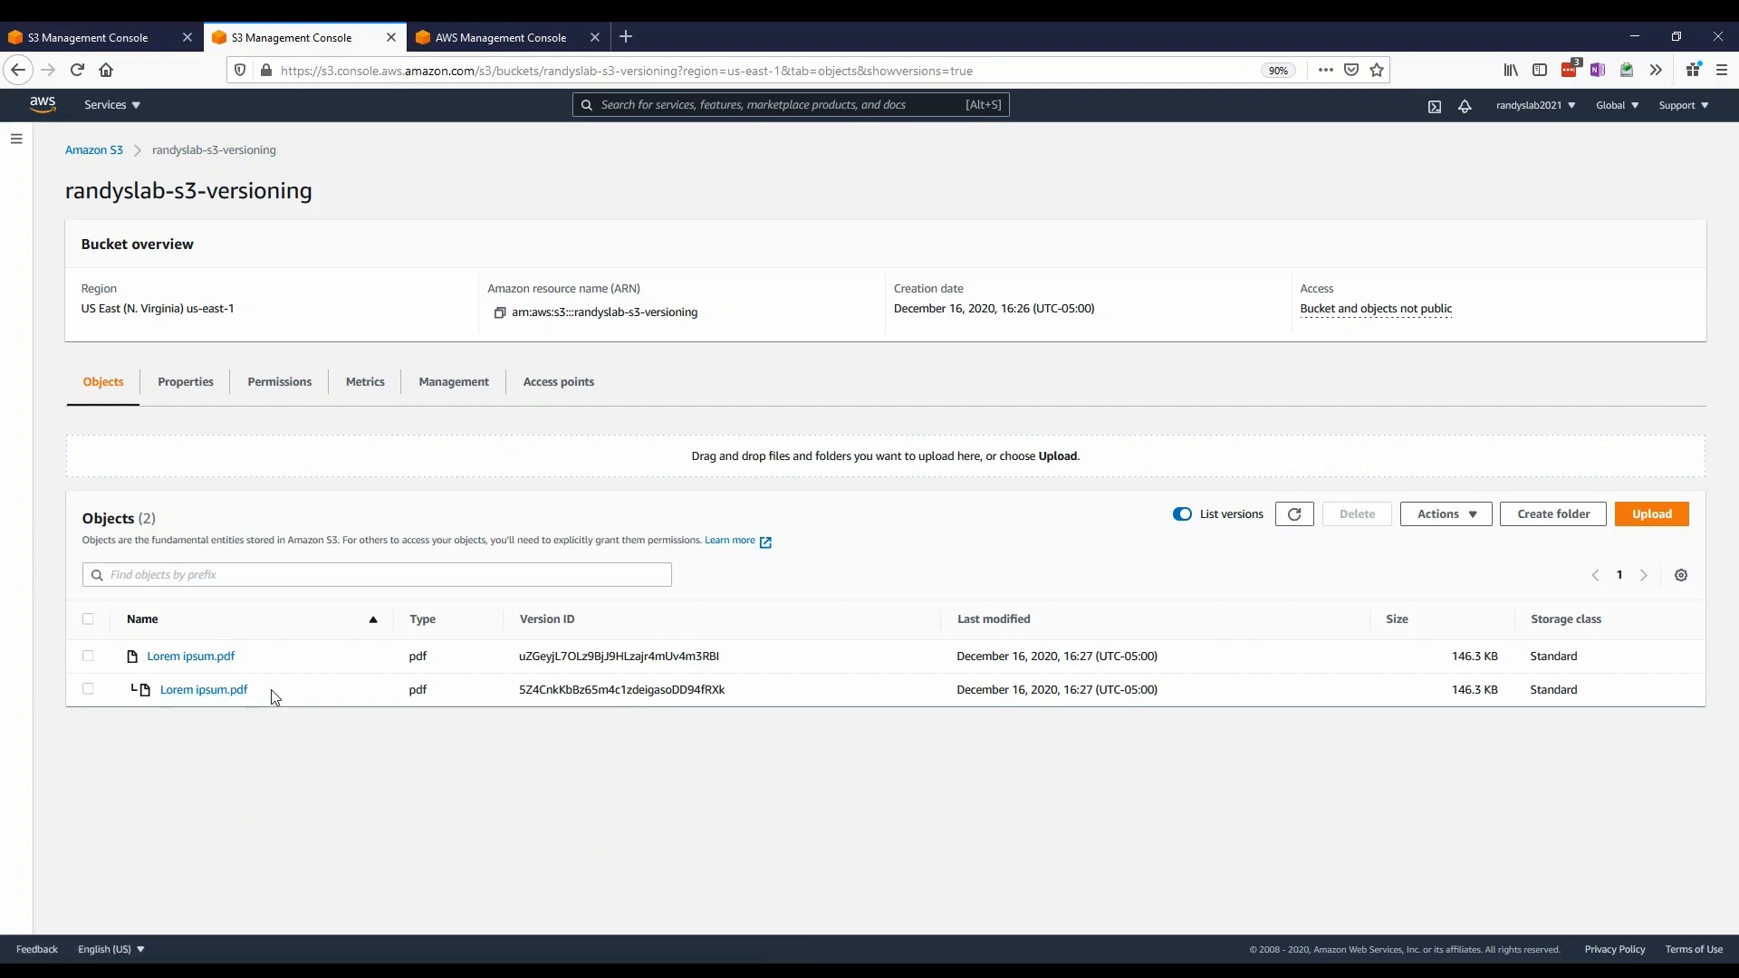
{"action": "left_click", "coordinate": [88, 655]}
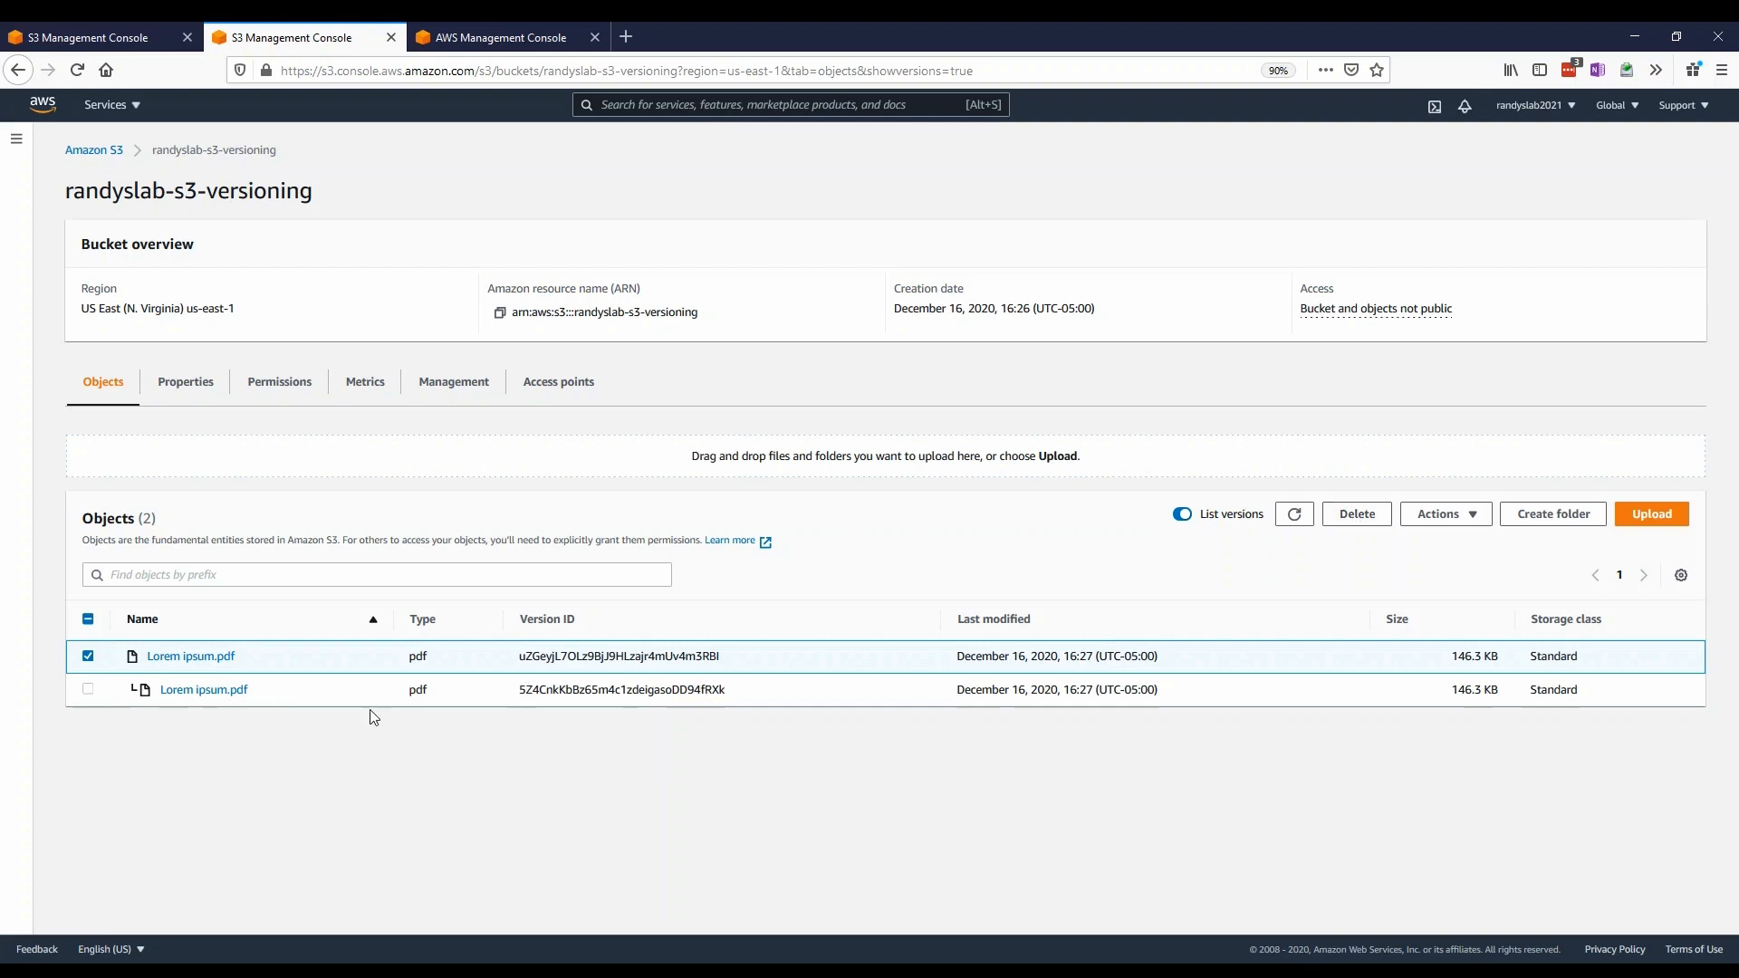
{"action": "left_click", "coordinate": [192, 694]}
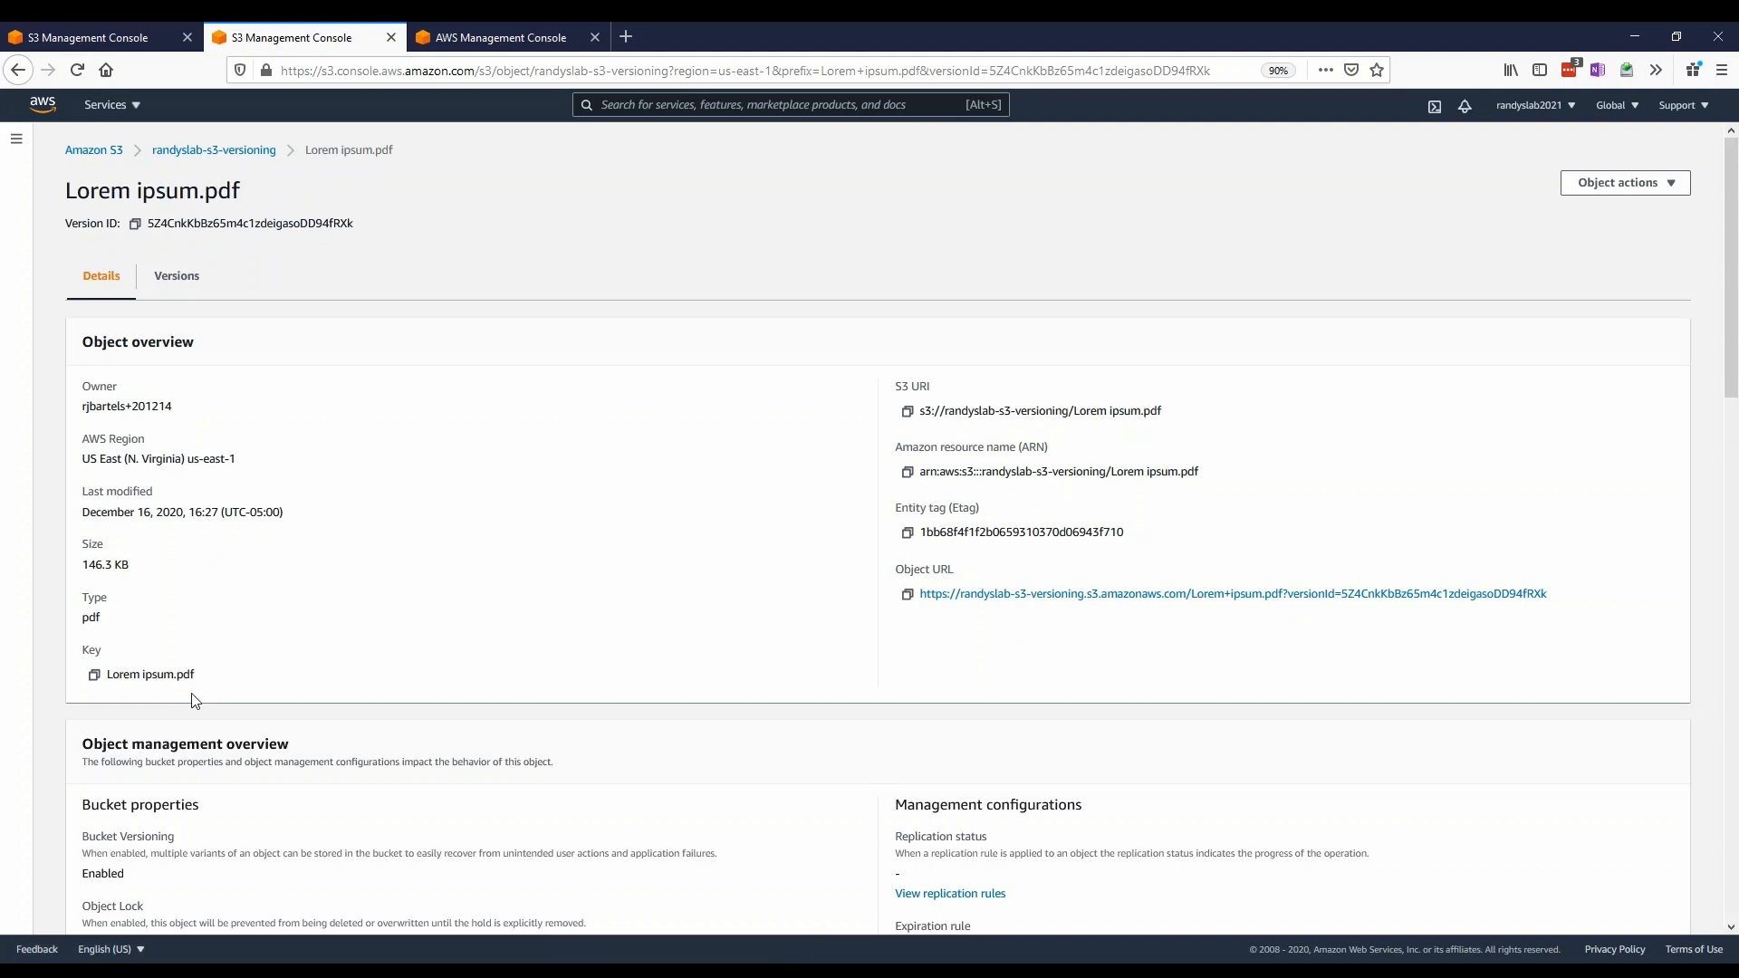
{"action": "left_click", "coordinate": [1644, 184]}
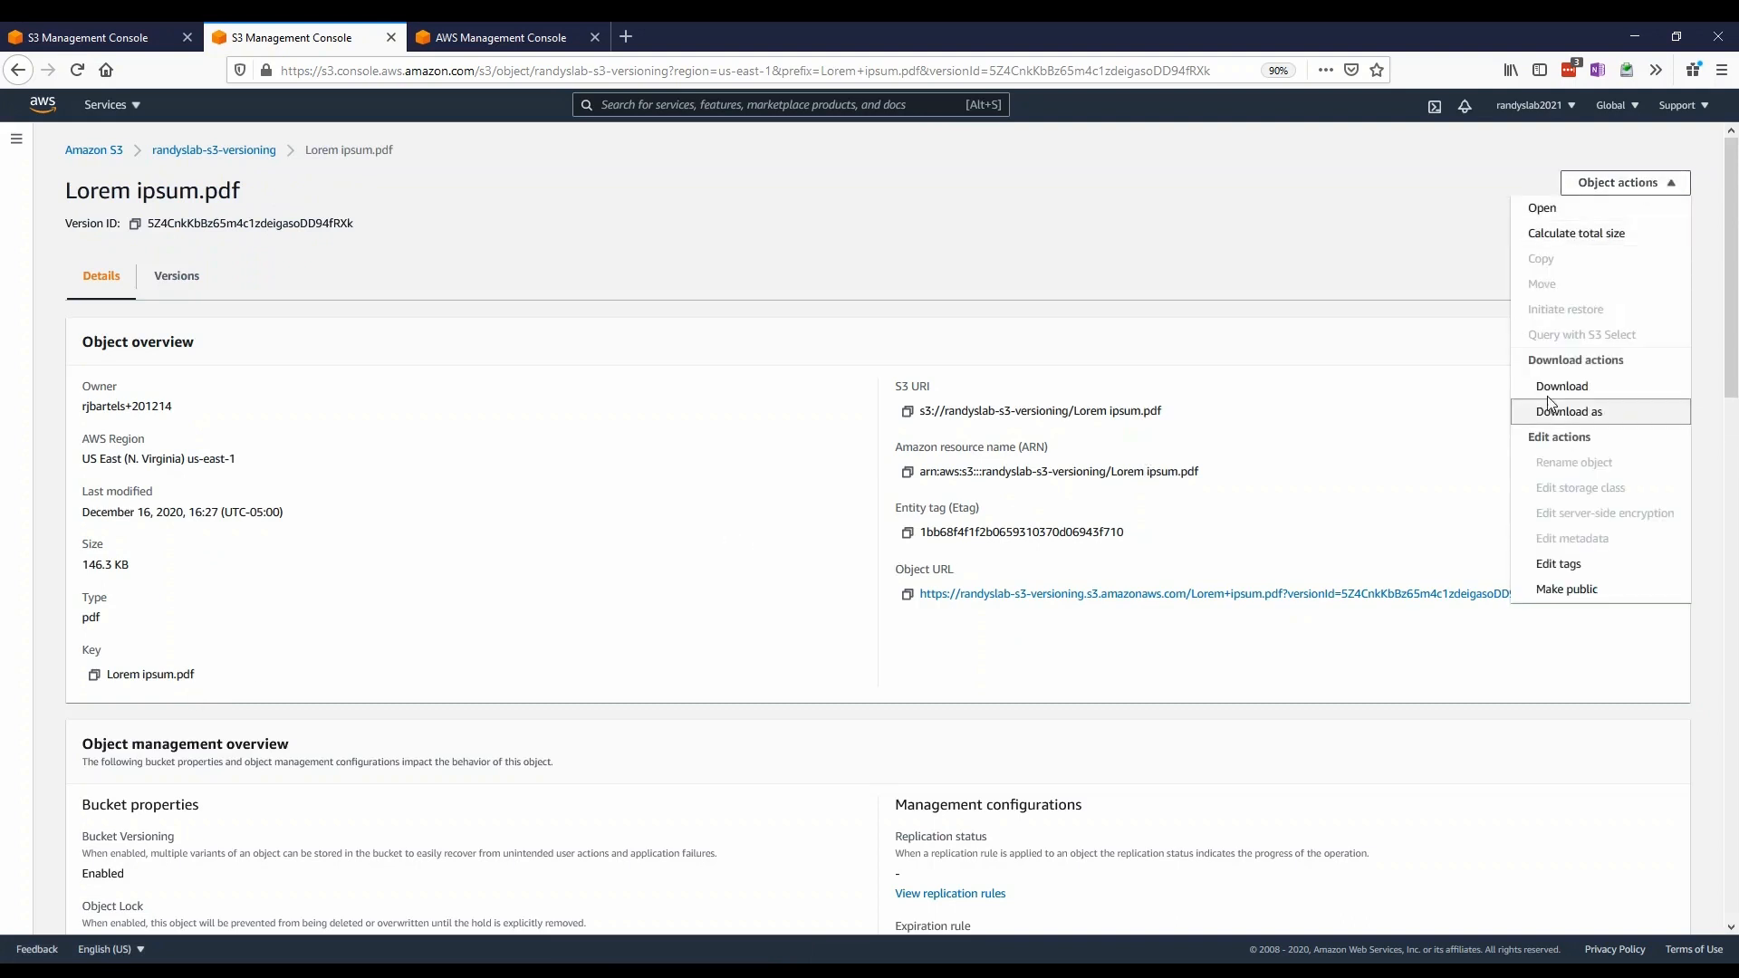
{"action": "left_click", "coordinate": [1365, 255]}
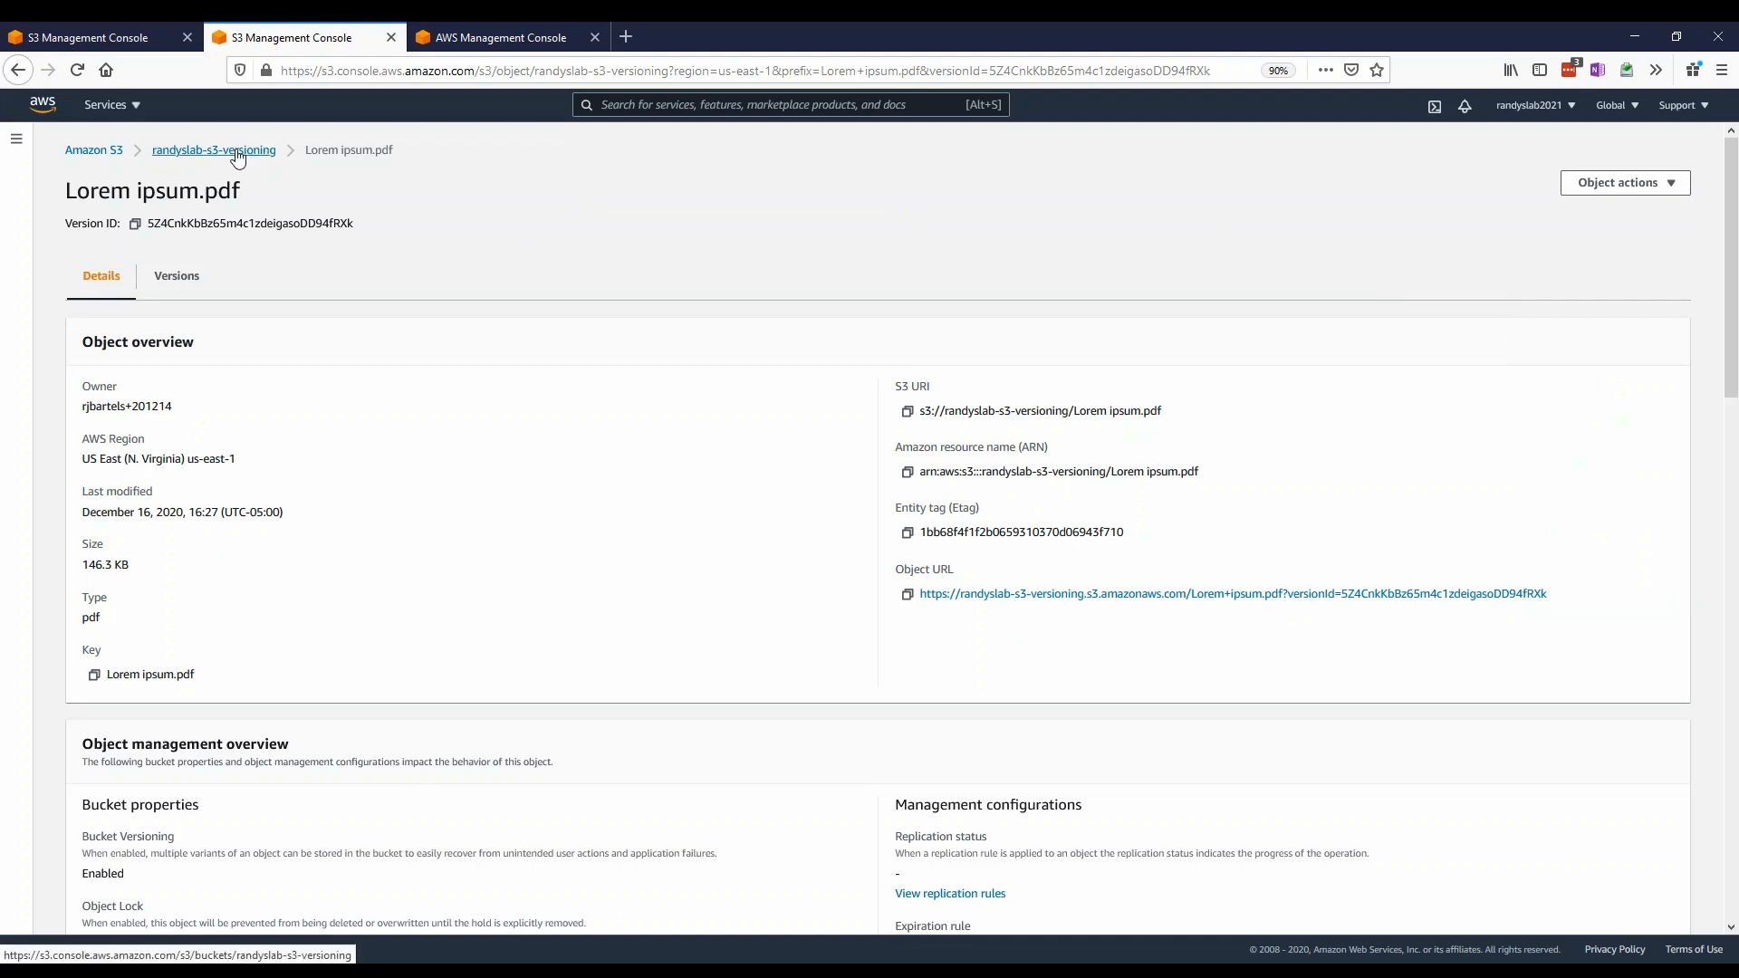
Open the randyslab-s3-versioning bucket's management settings and start a new lifecycle rule
{"action": "left_click", "coordinate": [94, 156]}
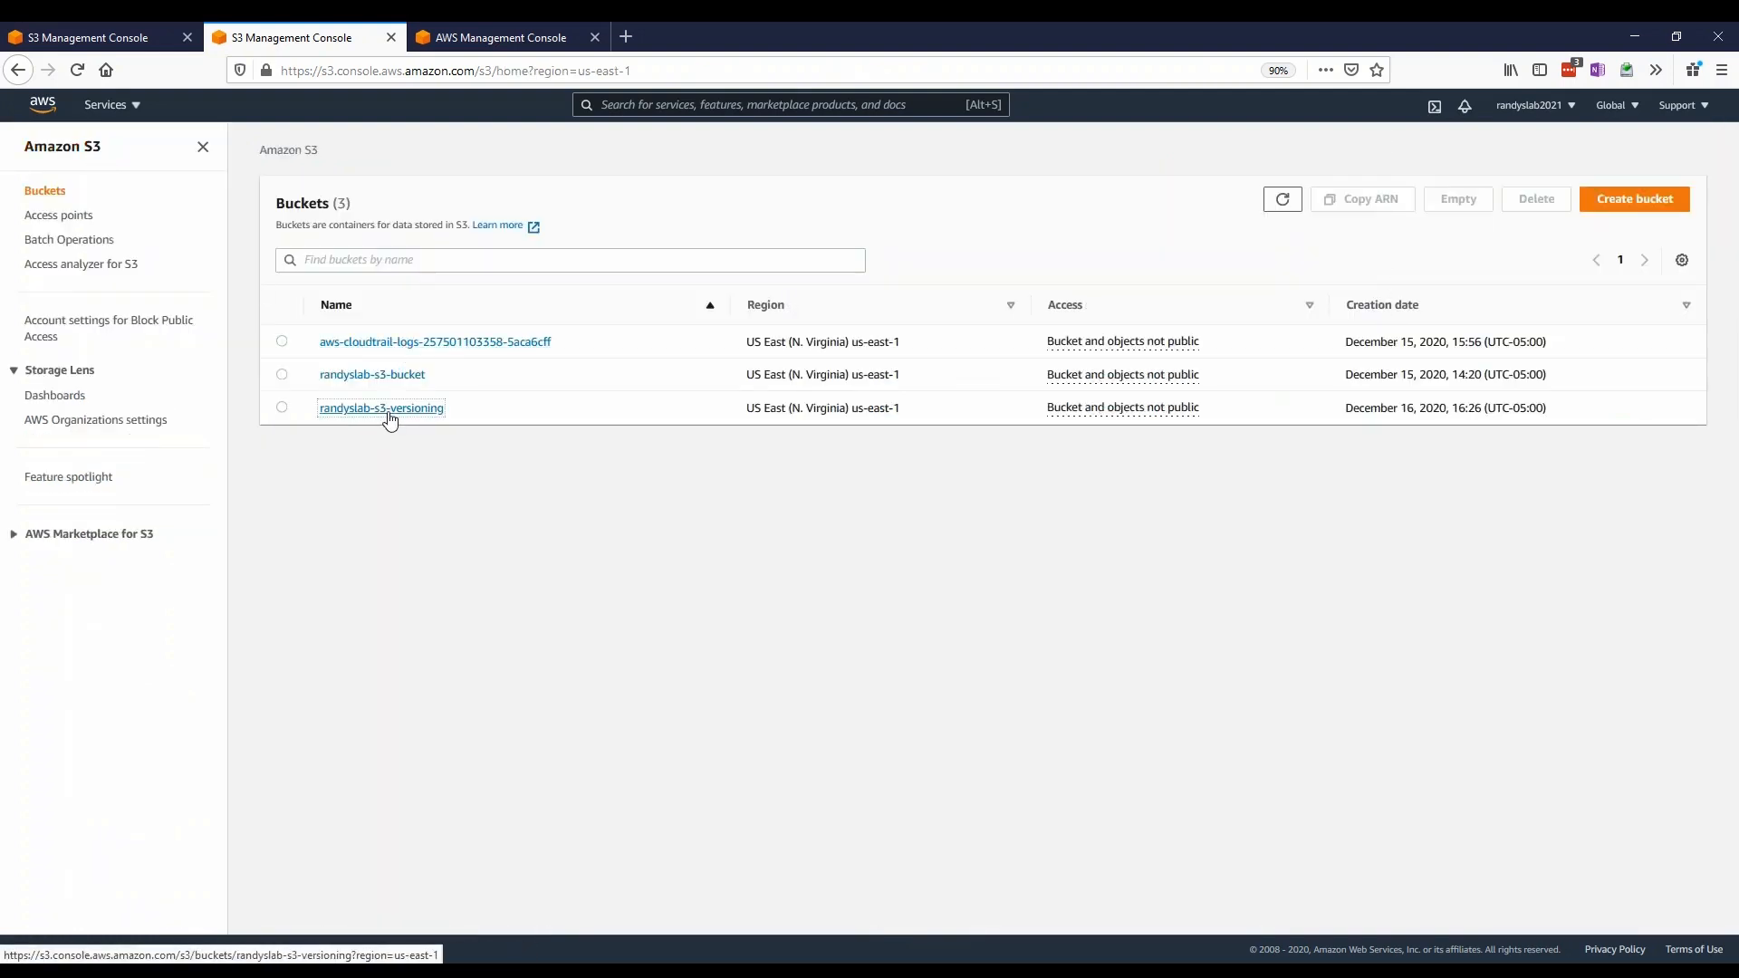
{"action": "left_click", "coordinate": [390, 416]}
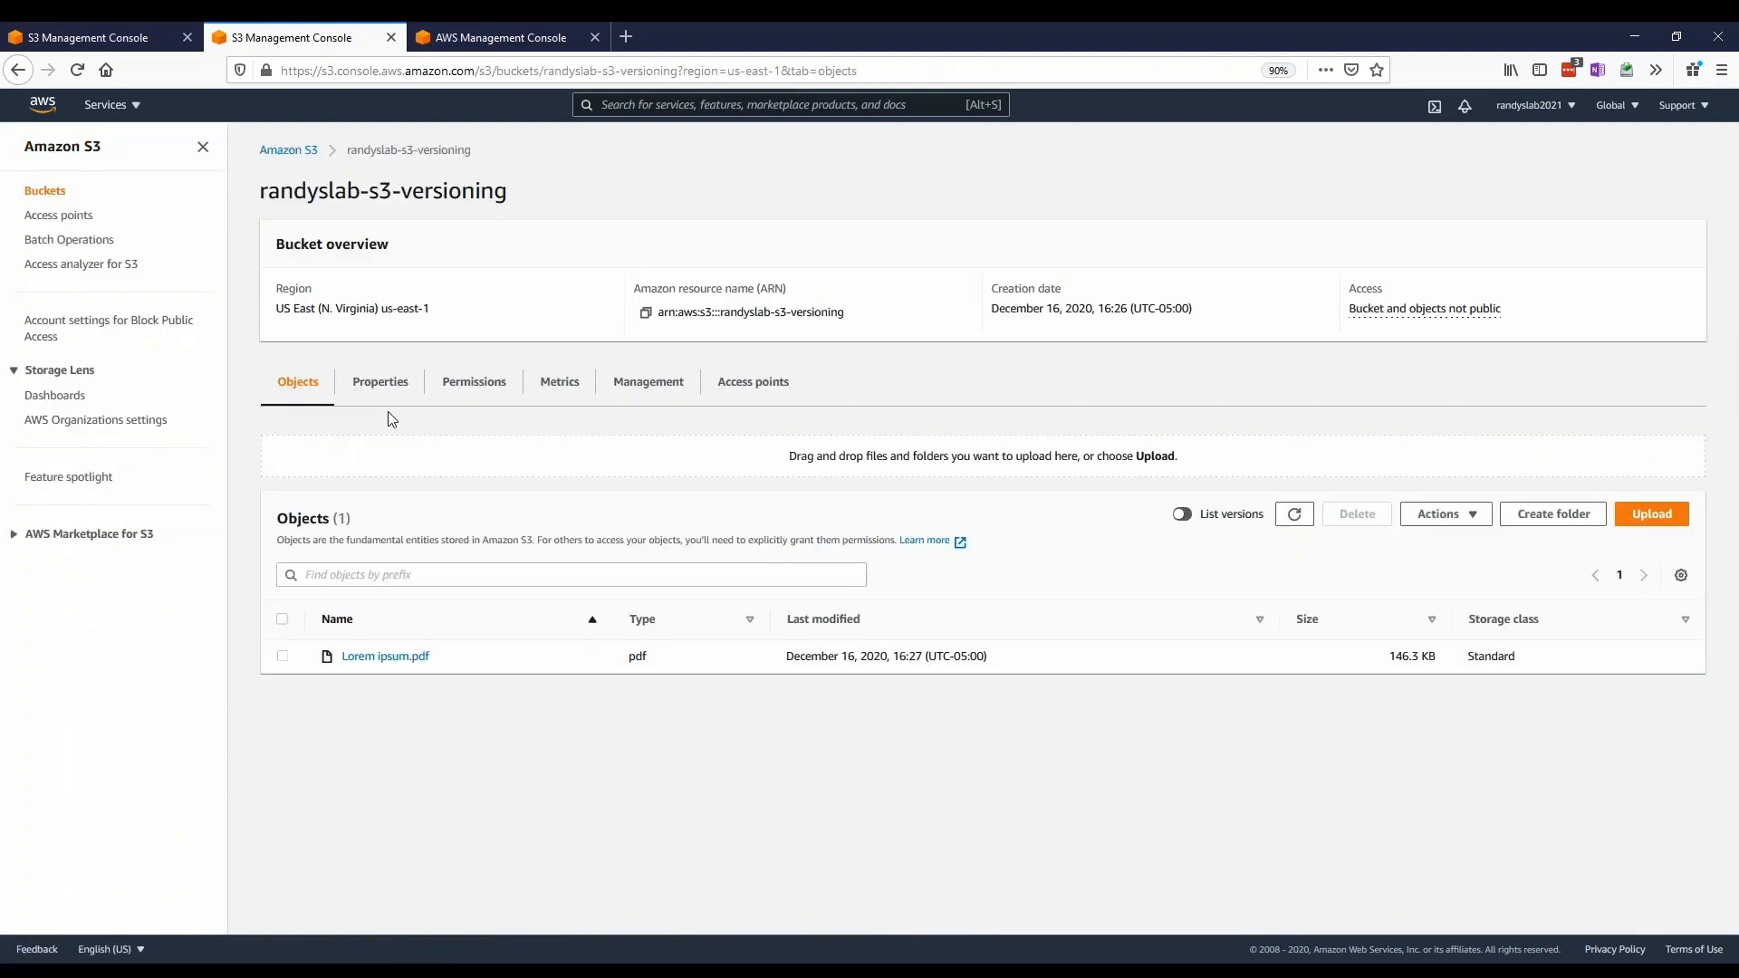
{"action": "left_click", "coordinate": [652, 391]}
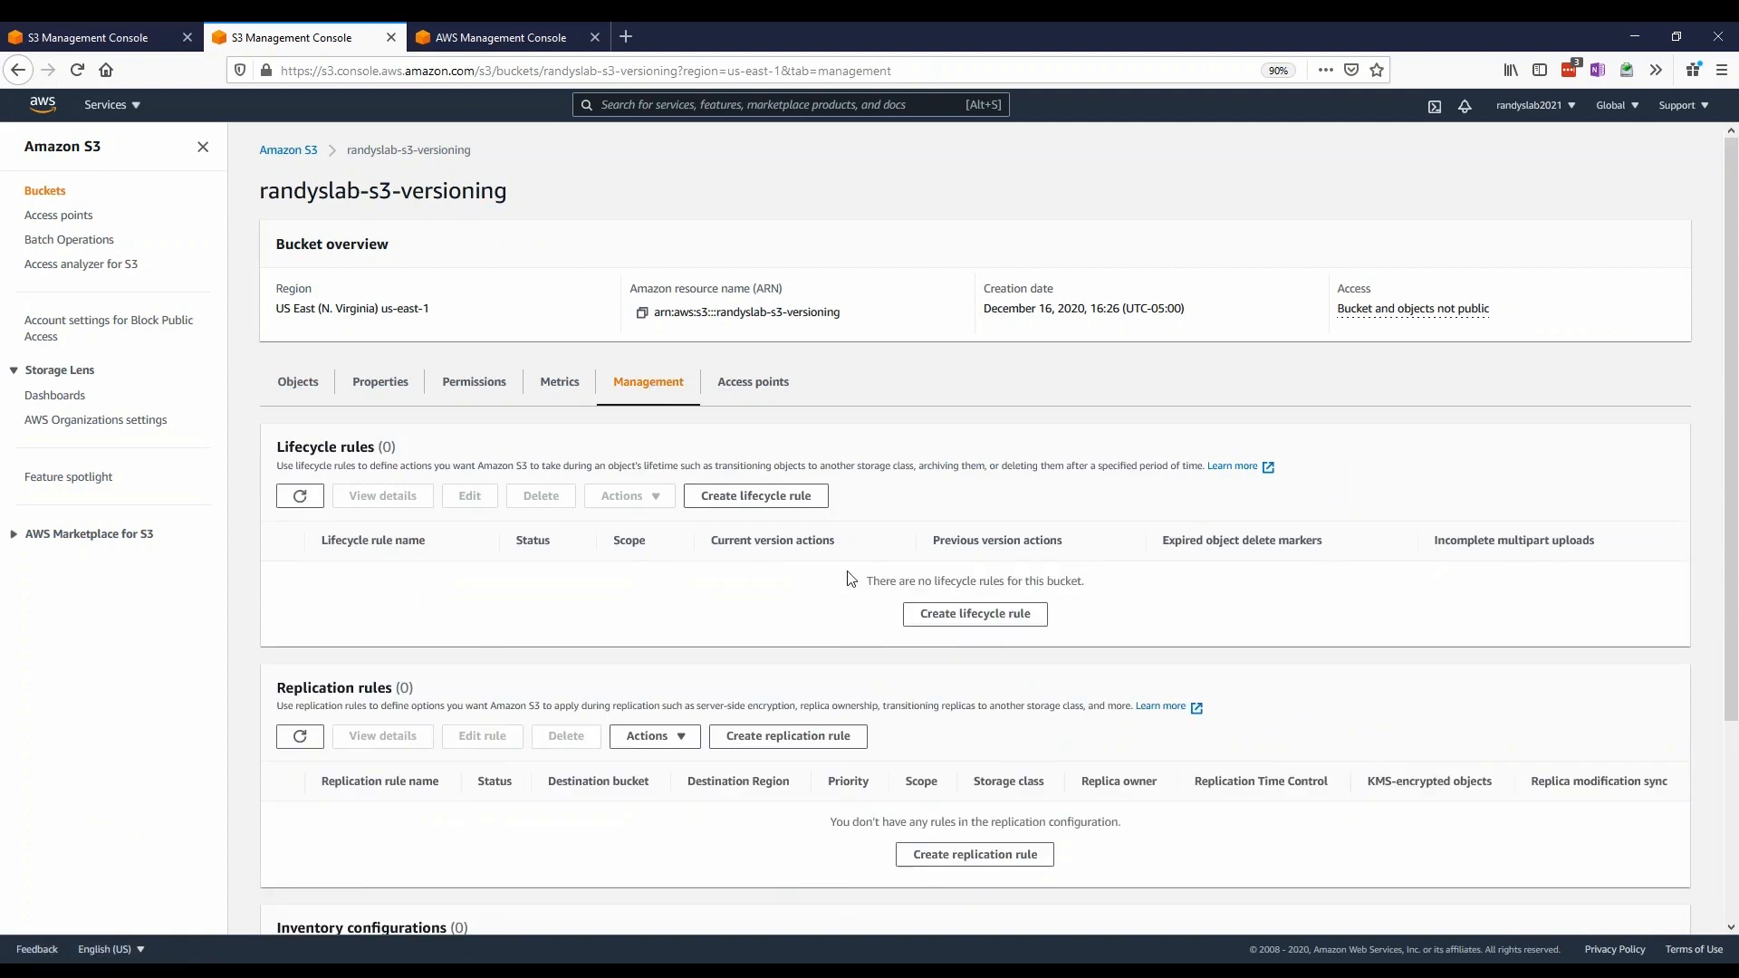
{"action": "left_click", "coordinate": [972, 616]}
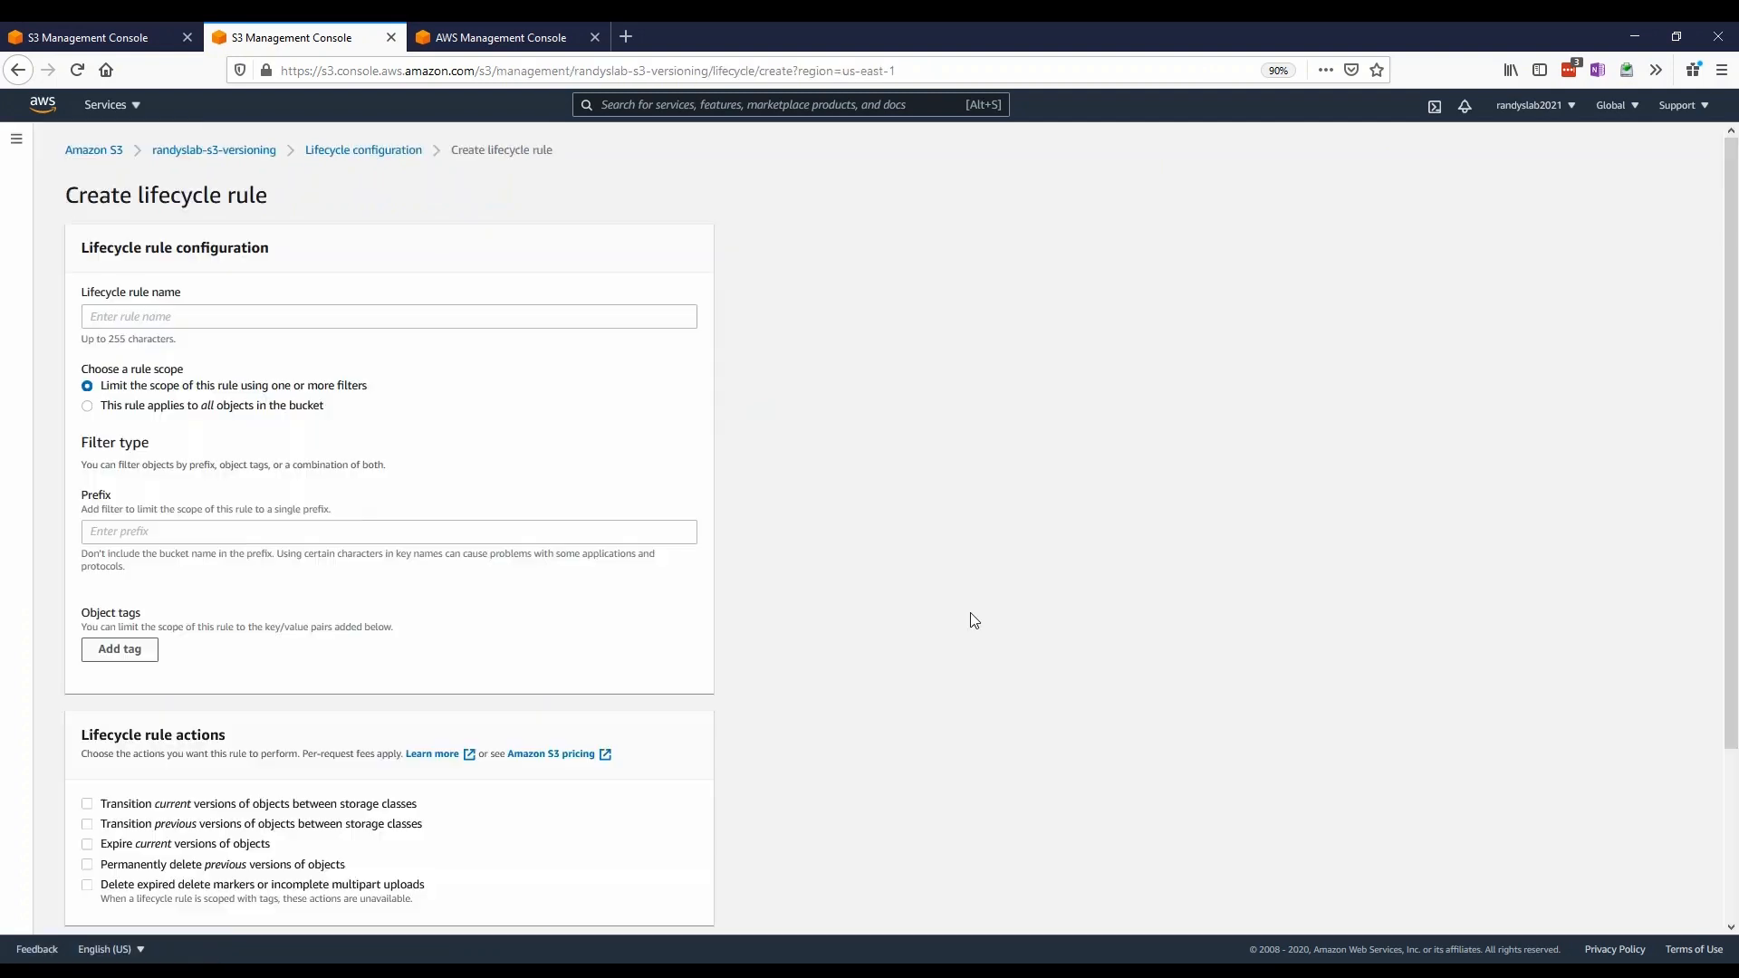
Name the lifecycle rule "randys lifecycle rule", apply it to all objects in the bucket, and acknowledge that scope
{"action": "left_click", "coordinate": [146, 319]}
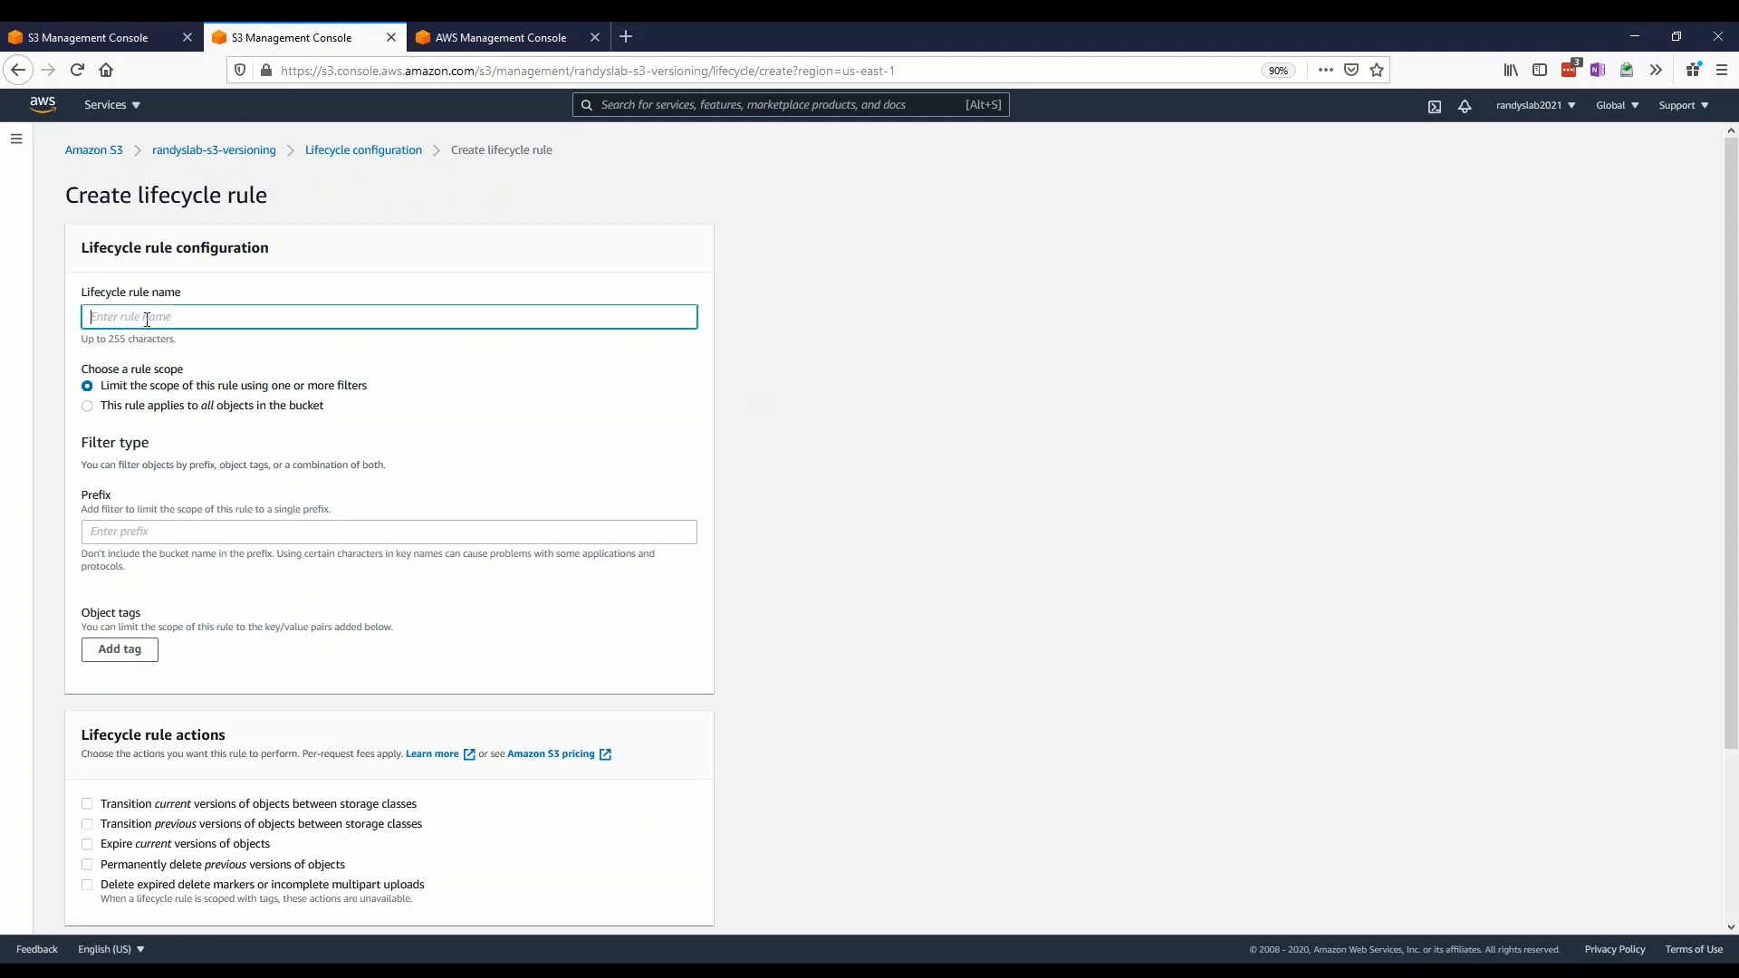
{"action": "type", "text": "randys lifecycle rule"}
{"action": "left_click", "coordinate": [210, 409]}
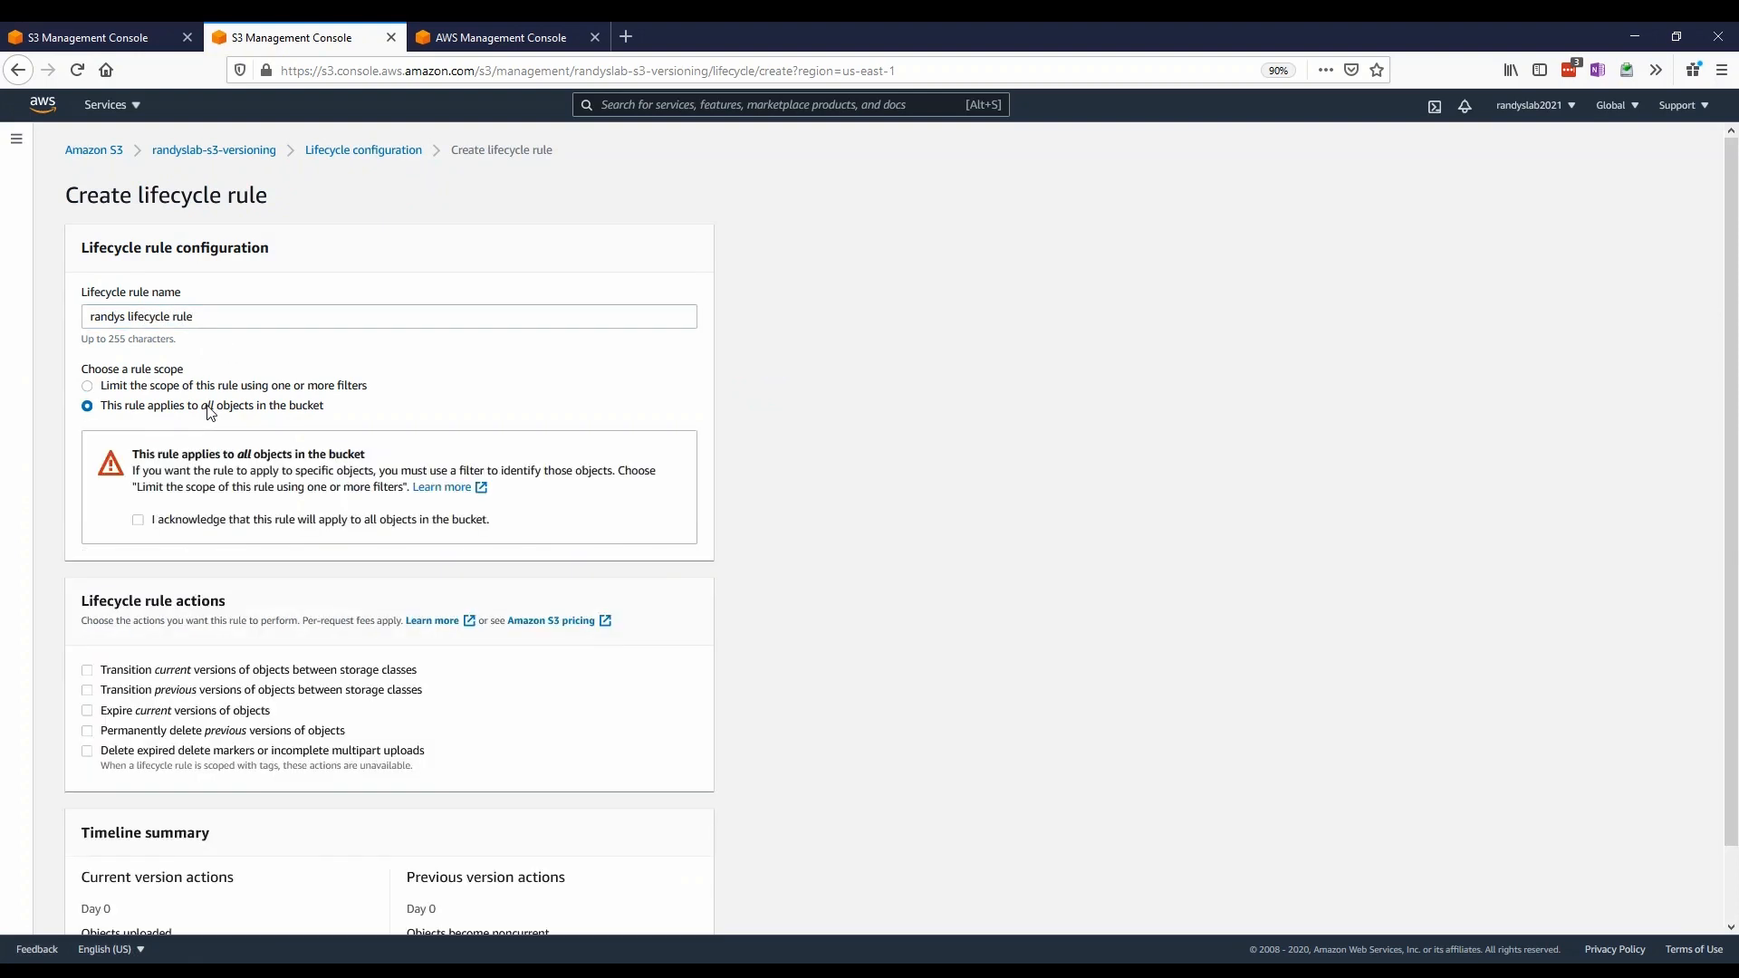
{"action": "left_click", "coordinate": [140, 521]}
Enable all five lifecycle rule actions: both version transitions, current version expiry, previous version deletion, and delete marker or incomplete multipart upload cleanup
{"action": "scroll", "coordinate": [281, 549], "scroll_direction": "down", "scroll_amount": 2}
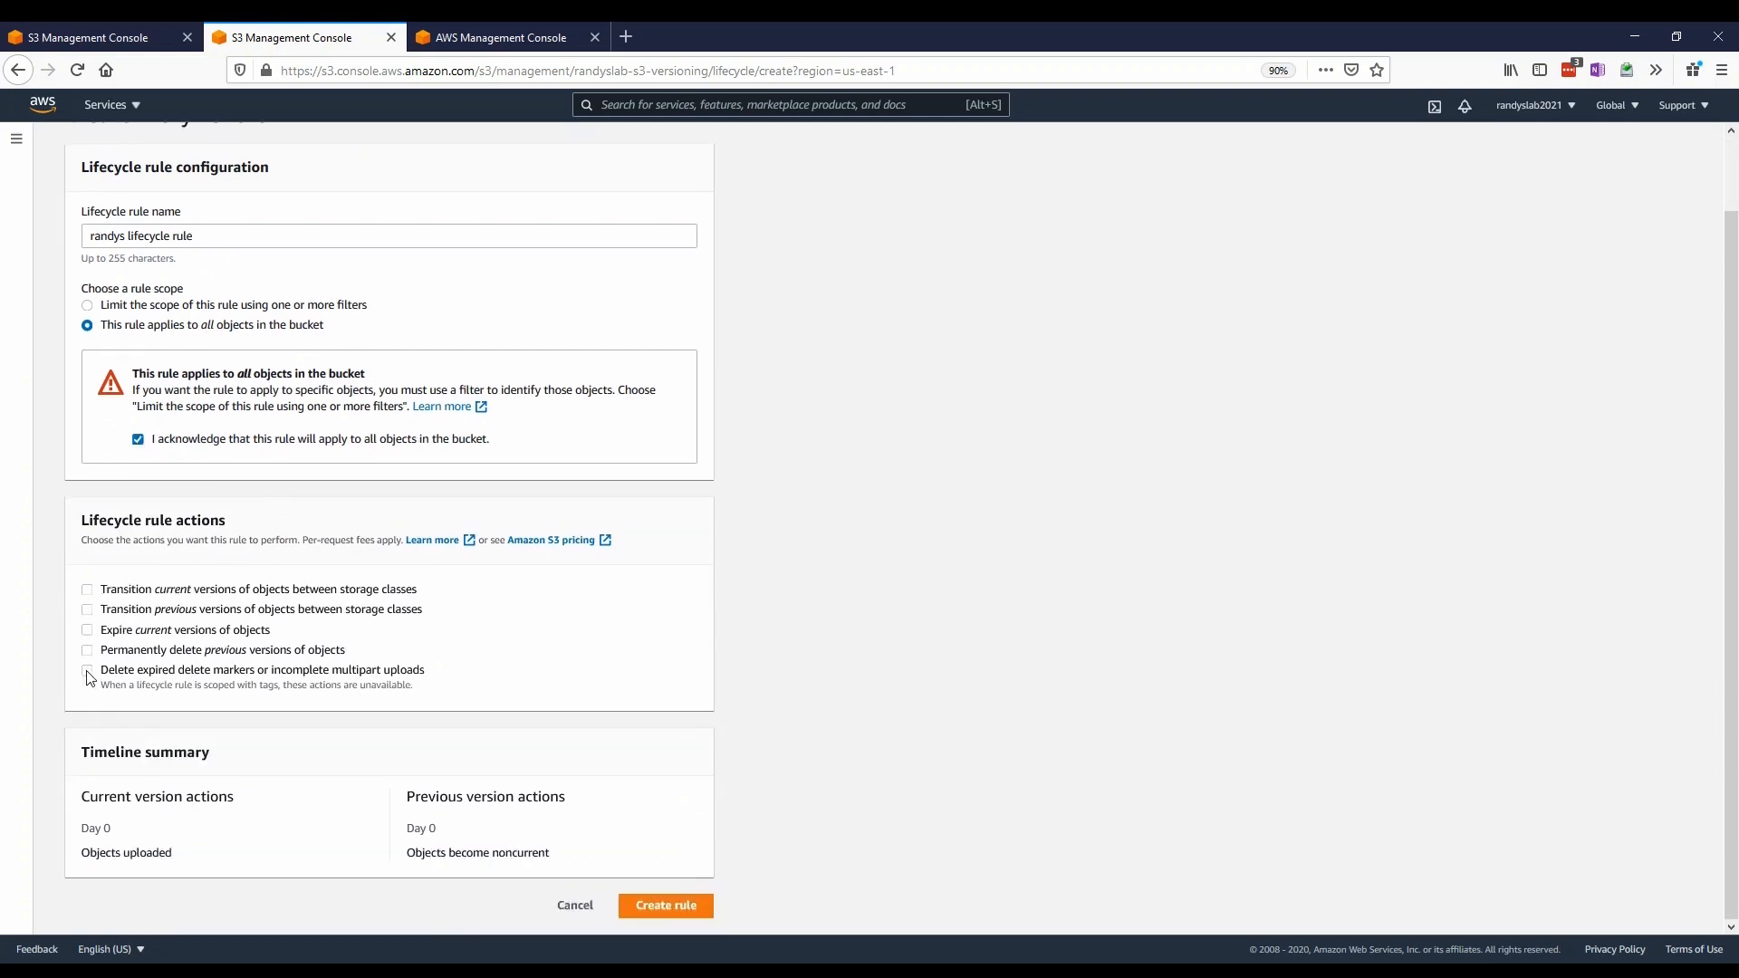
{"action": "left_click", "coordinate": [88, 592]}
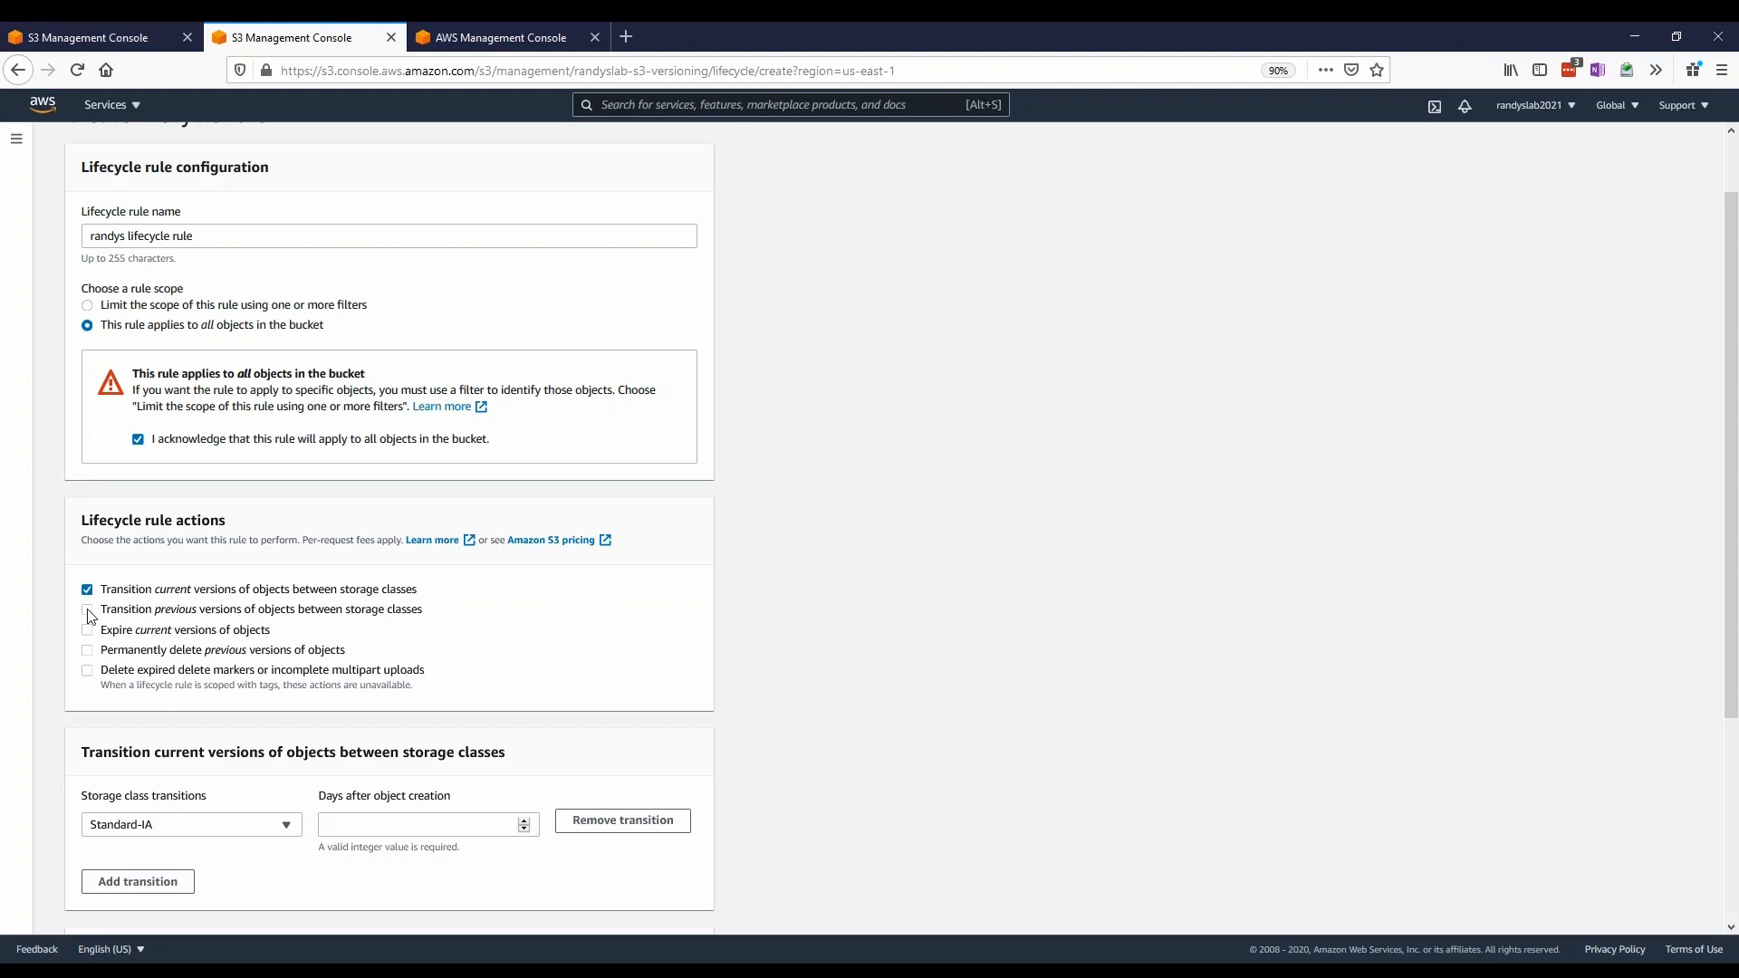
{"action": "left_click", "coordinate": [88, 612]}
{"action": "left_click", "coordinate": [87, 630]}
{"action": "scroll", "coordinate": [142, 668], "scroll_direction": "down", "scroll_amount": 6}
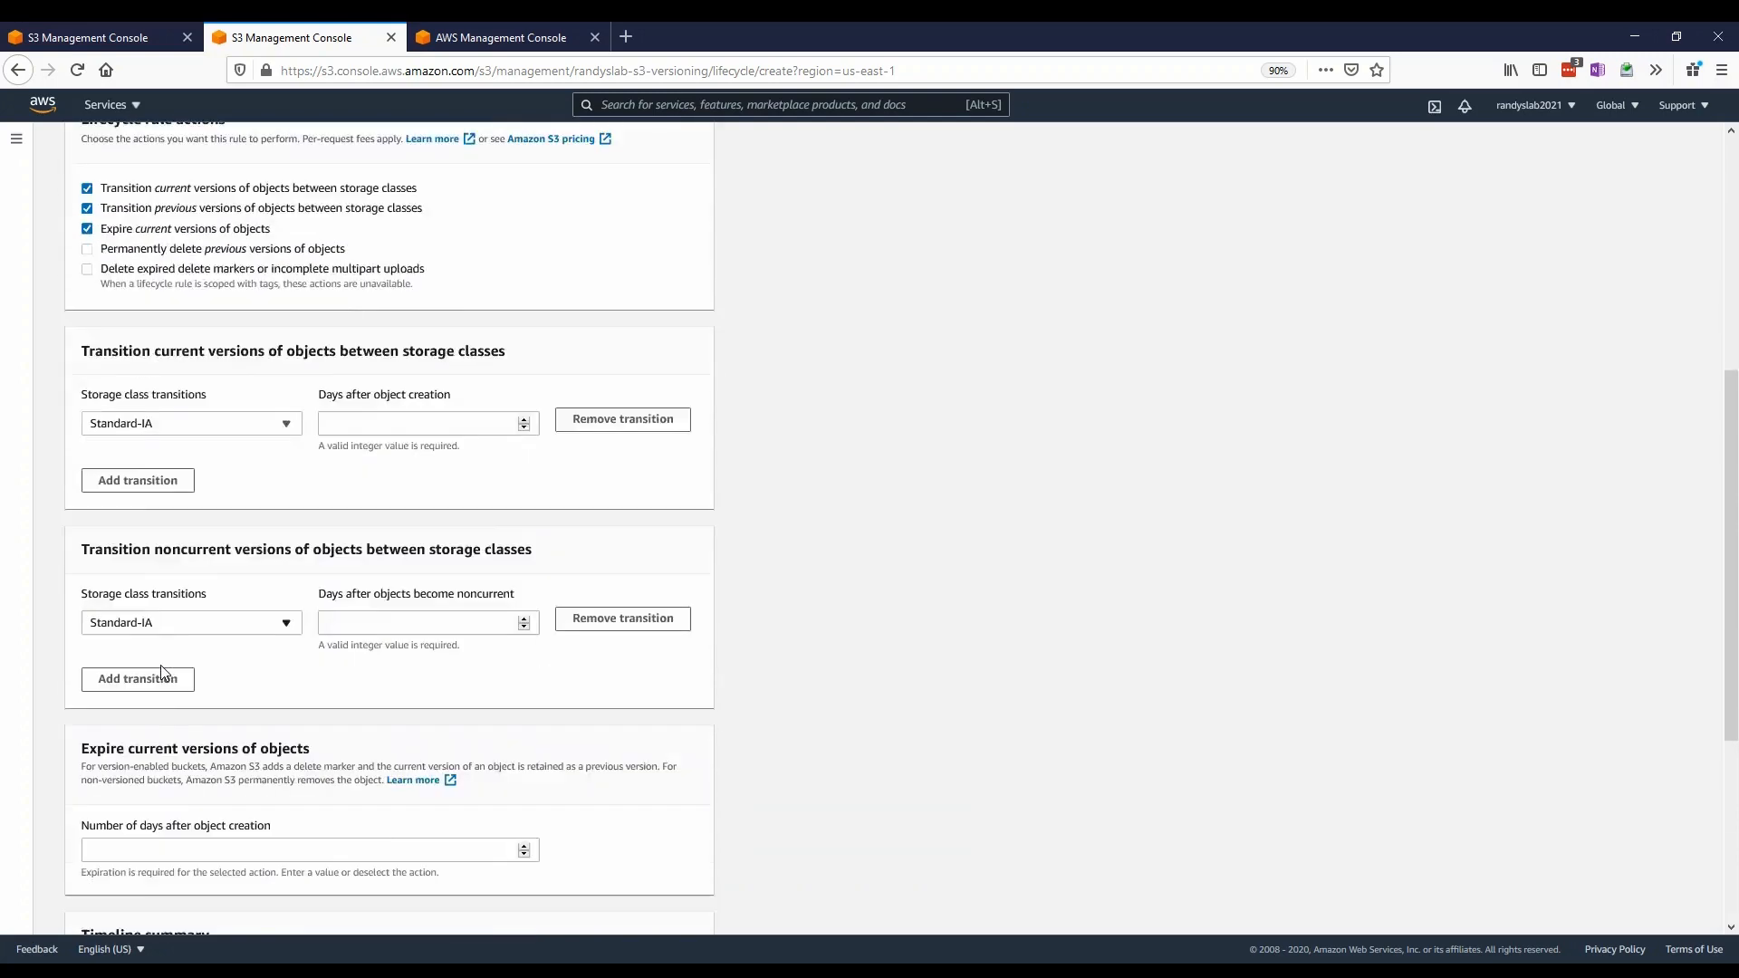
{"action": "scroll", "coordinate": [160, 671], "scroll_direction": "up", "scroll_amount": 4}
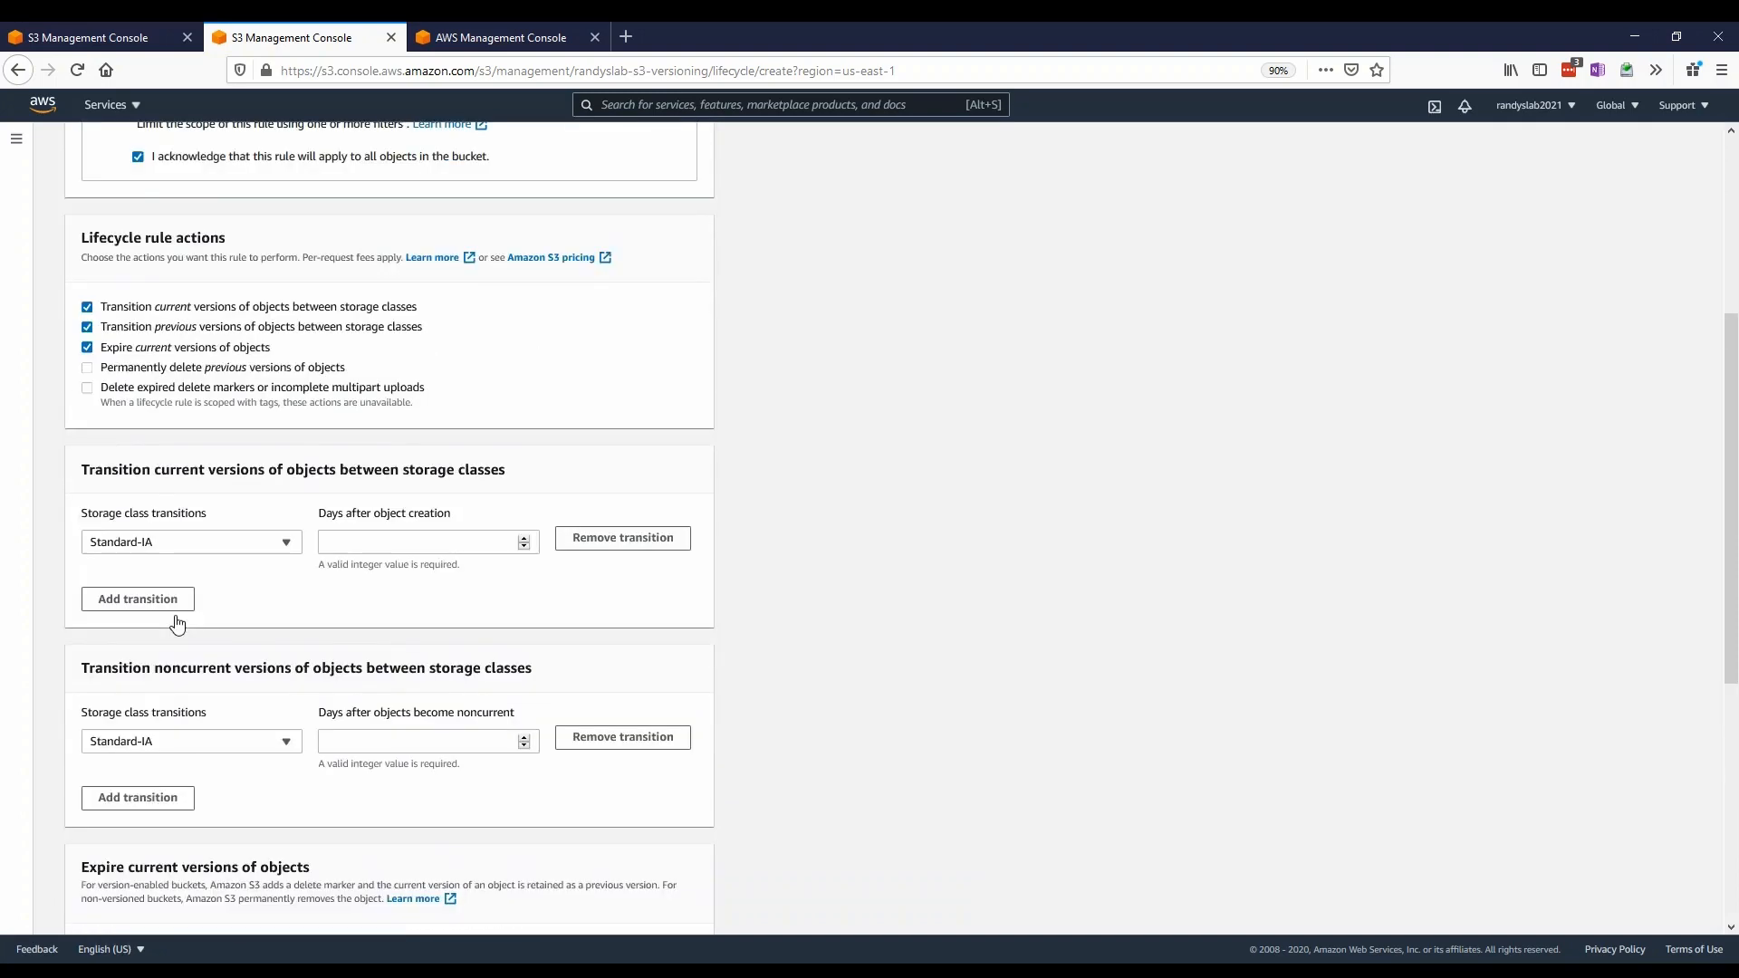
{"action": "scroll", "coordinate": [150, 523], "scroll_direction": "down", "scroll_amount": 1}
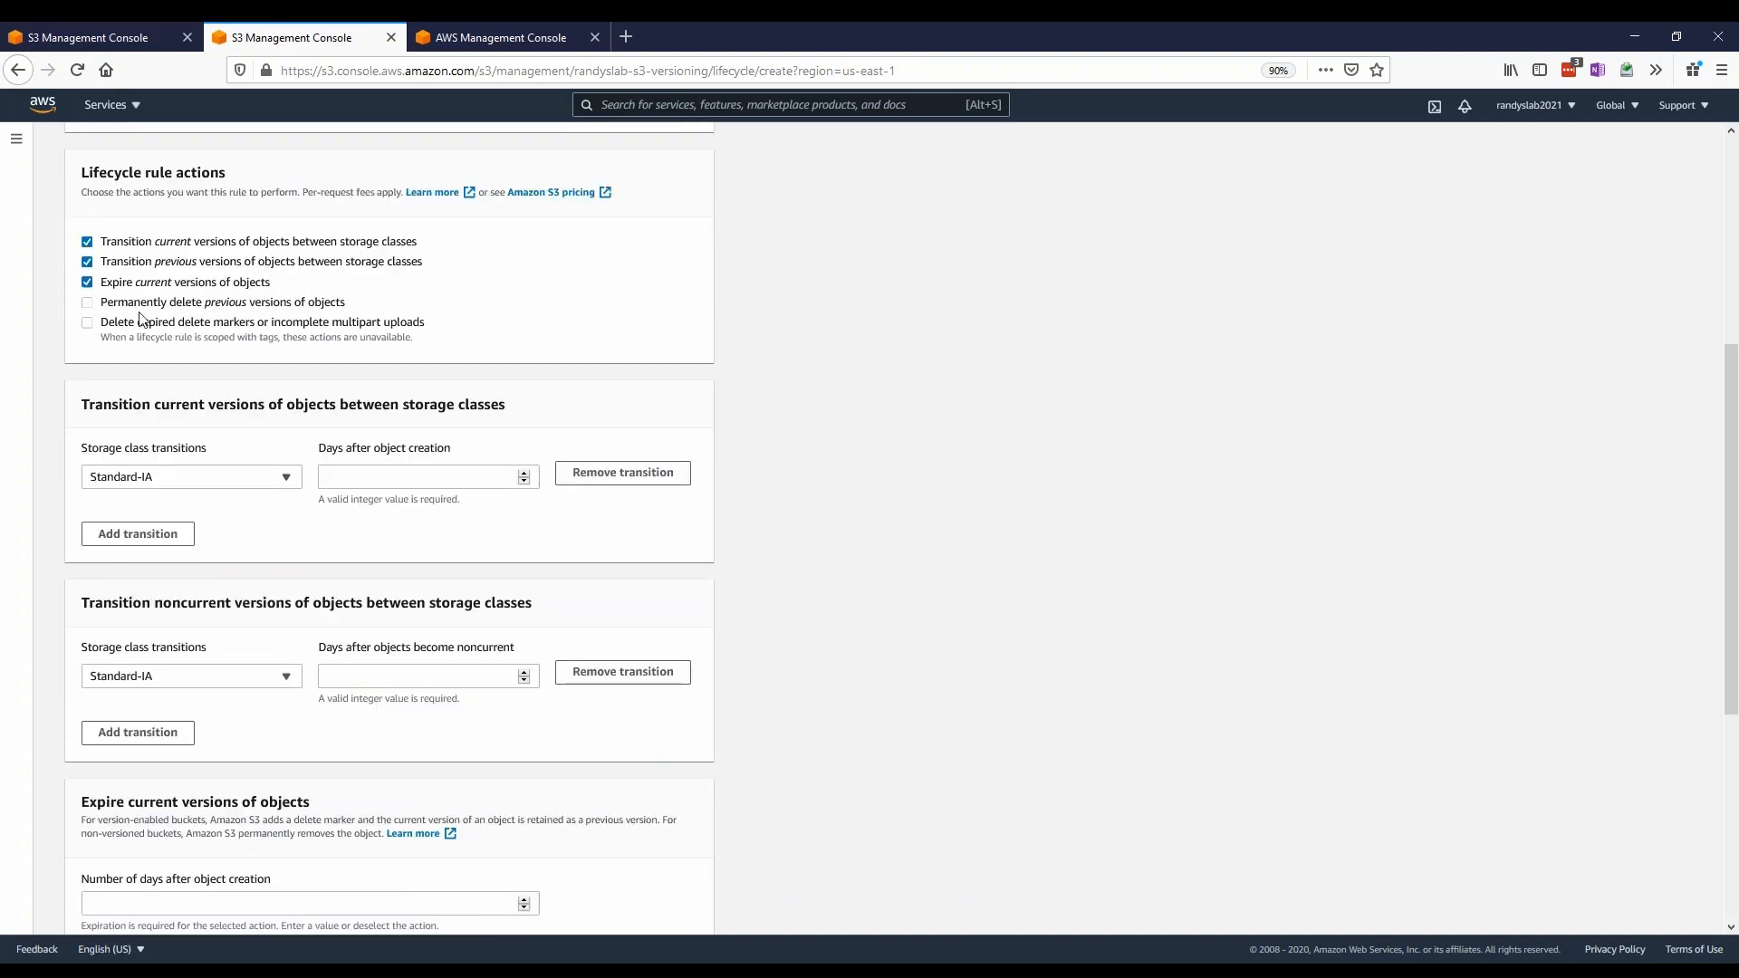
{"action": "left_click", "coordinate": [86, 304]}
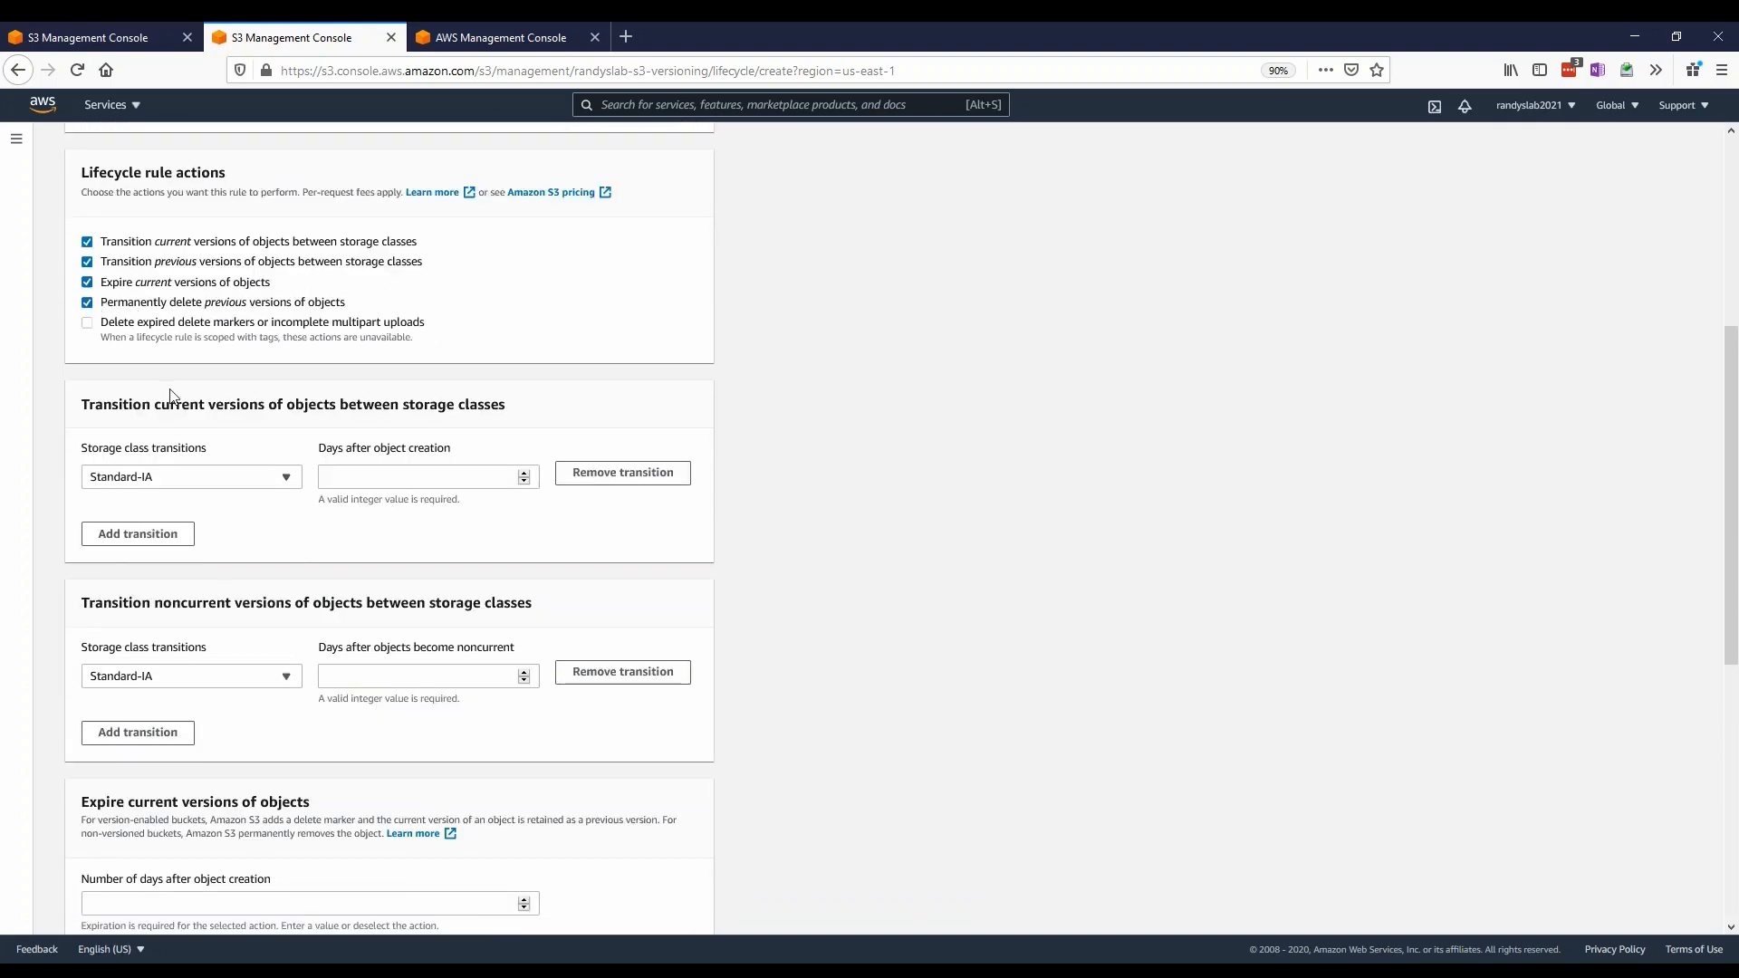
{"action": "left_click", "coordinate": [89, 284]}
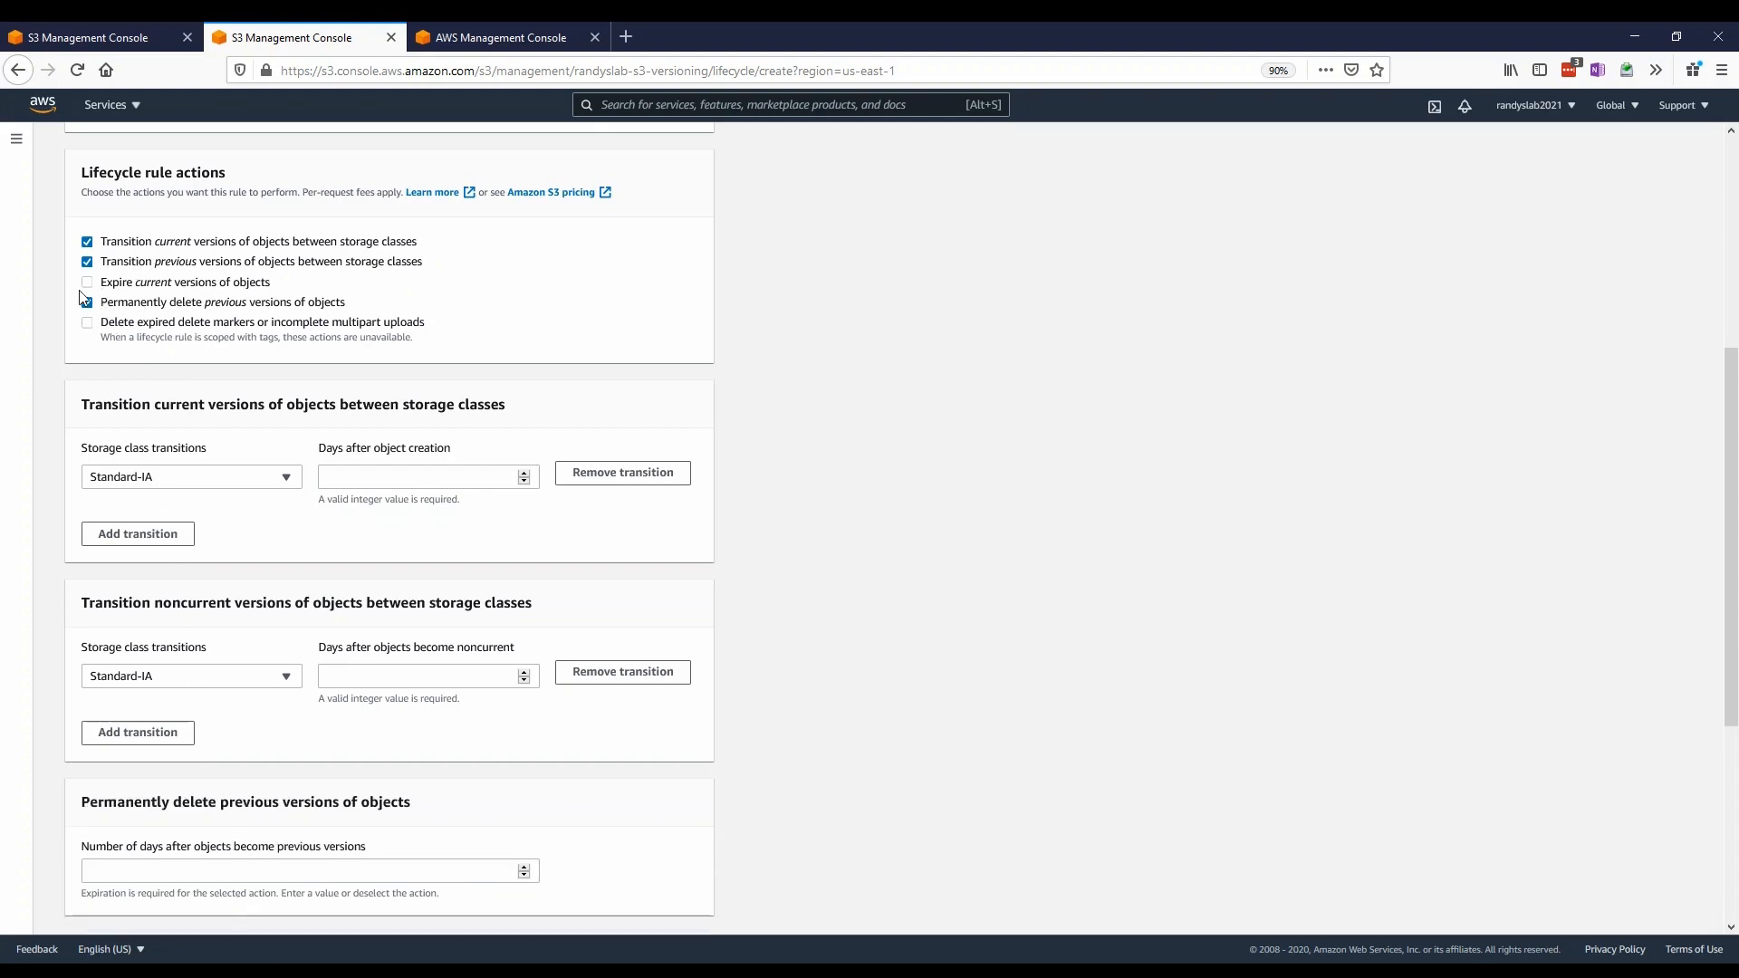
{"action": "left_click", "coordinate": [88, 283]}
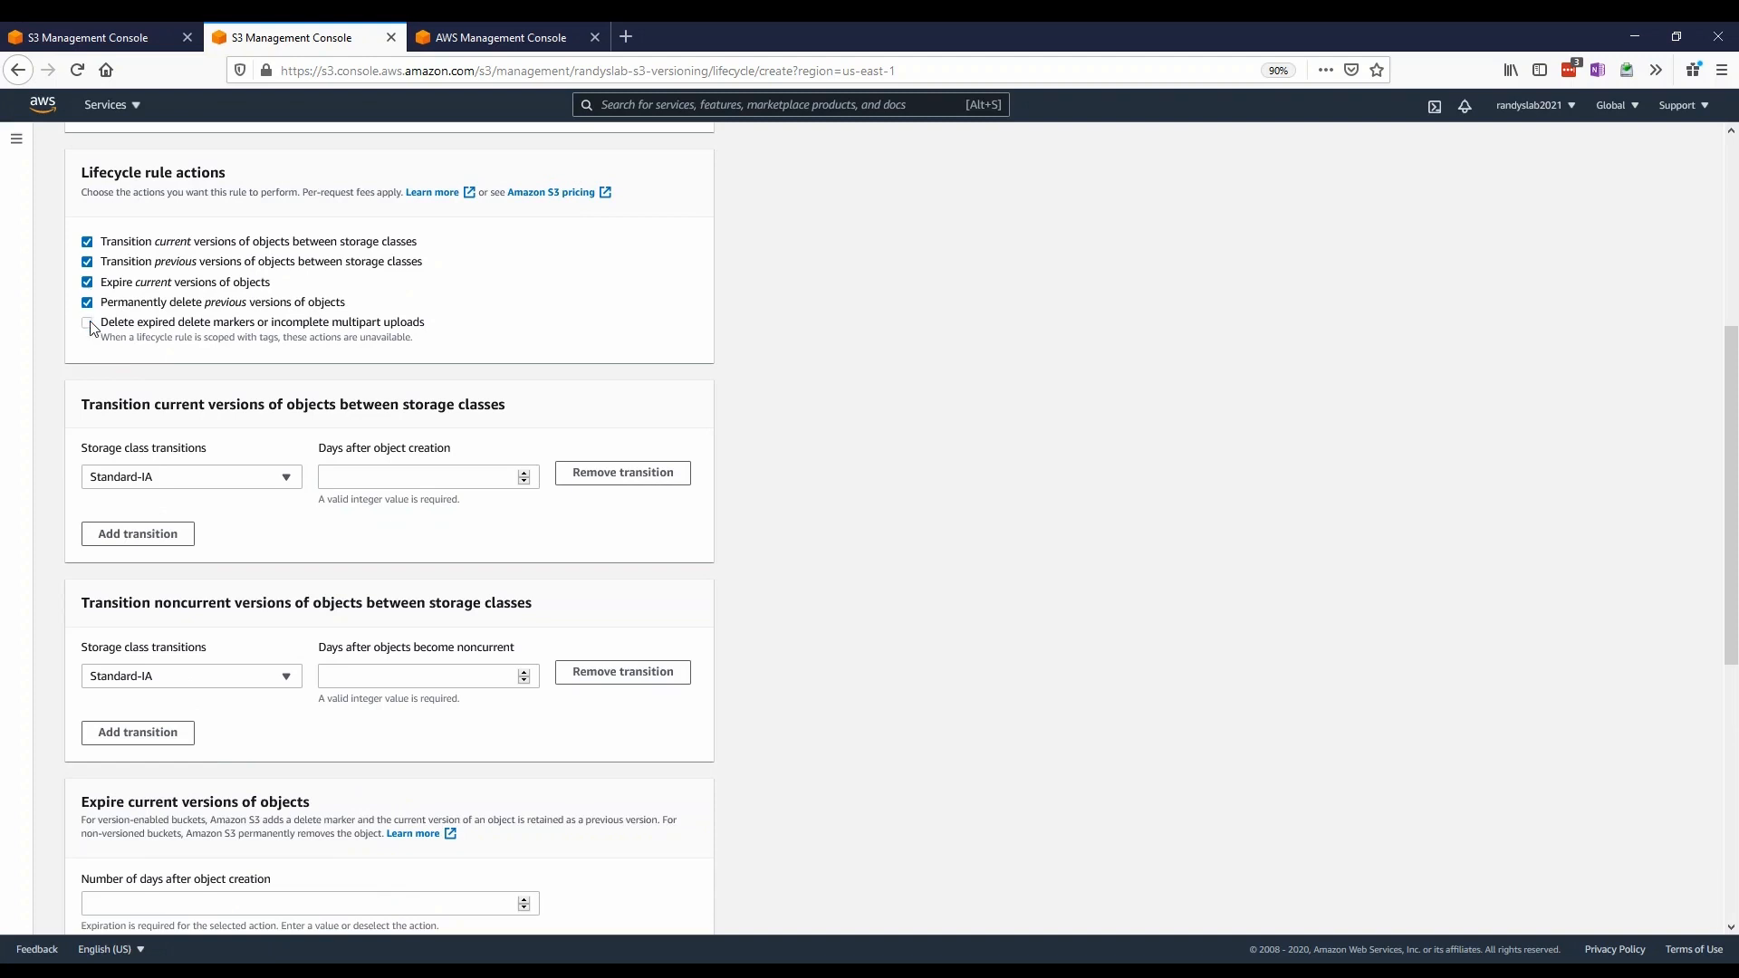
{"action": "left_click", "coordinate": [90, 325]}
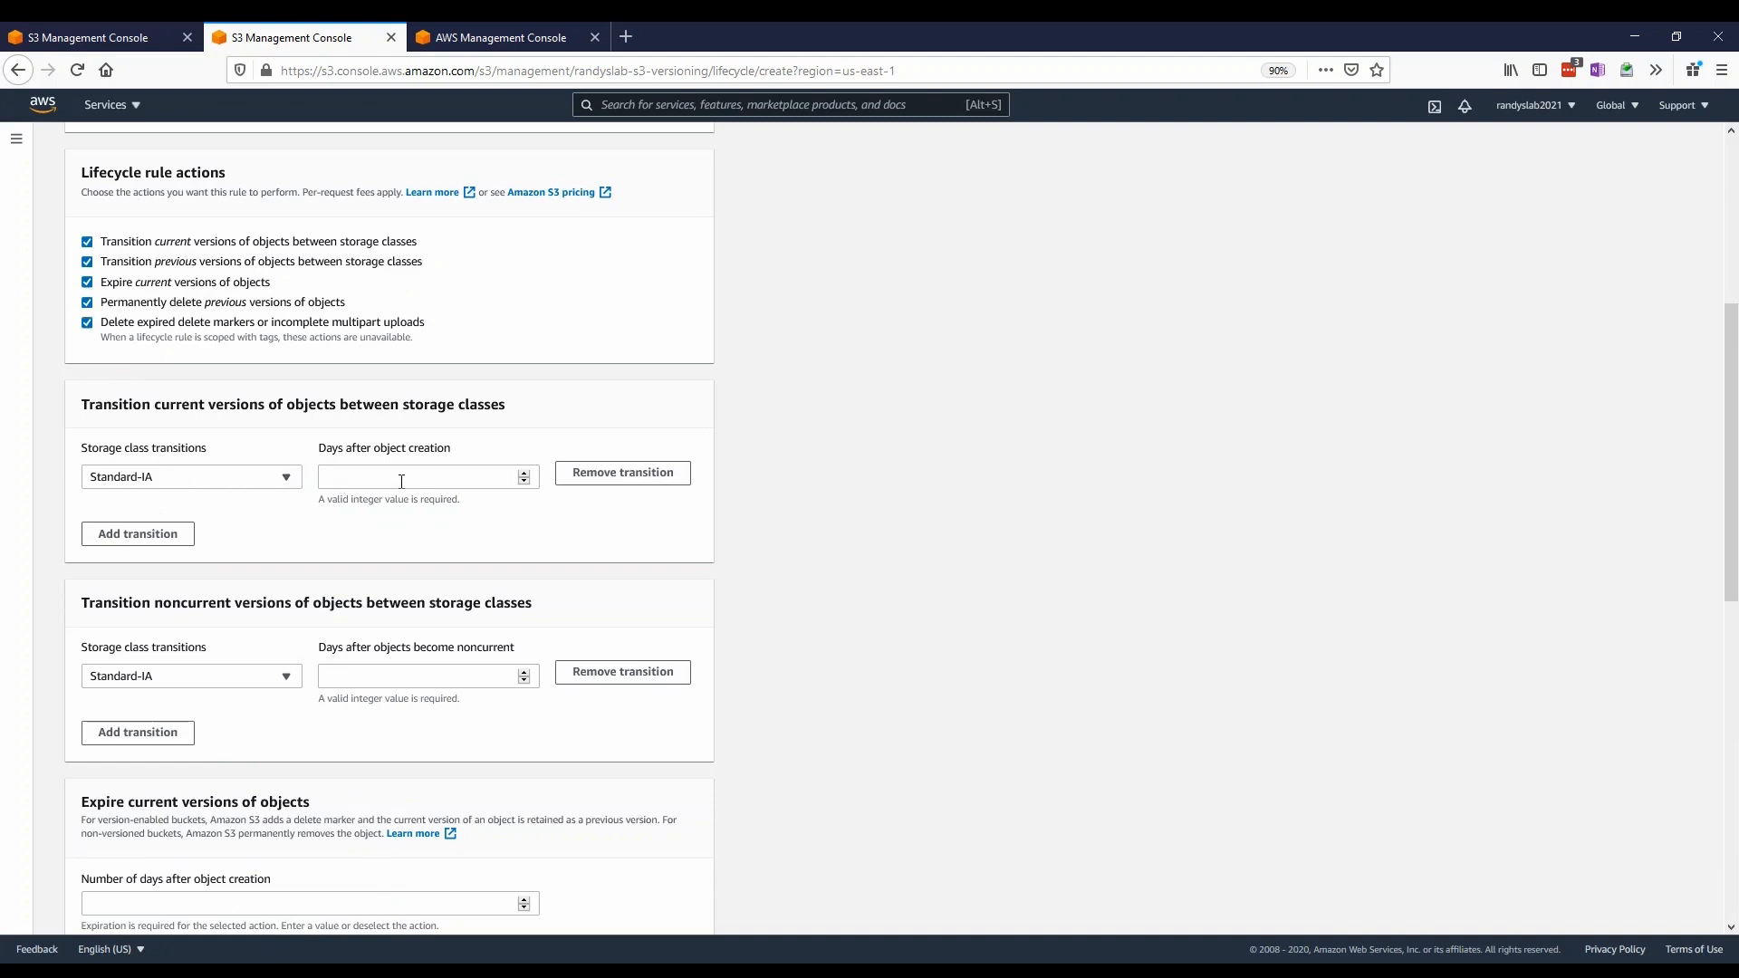
Set the Standard-IA transitions to 30 days after object creation for current versions and 30 days after becoming noncurrent for noncurrent versions
{"action": "left_click", "coordinate": [392, 480]}
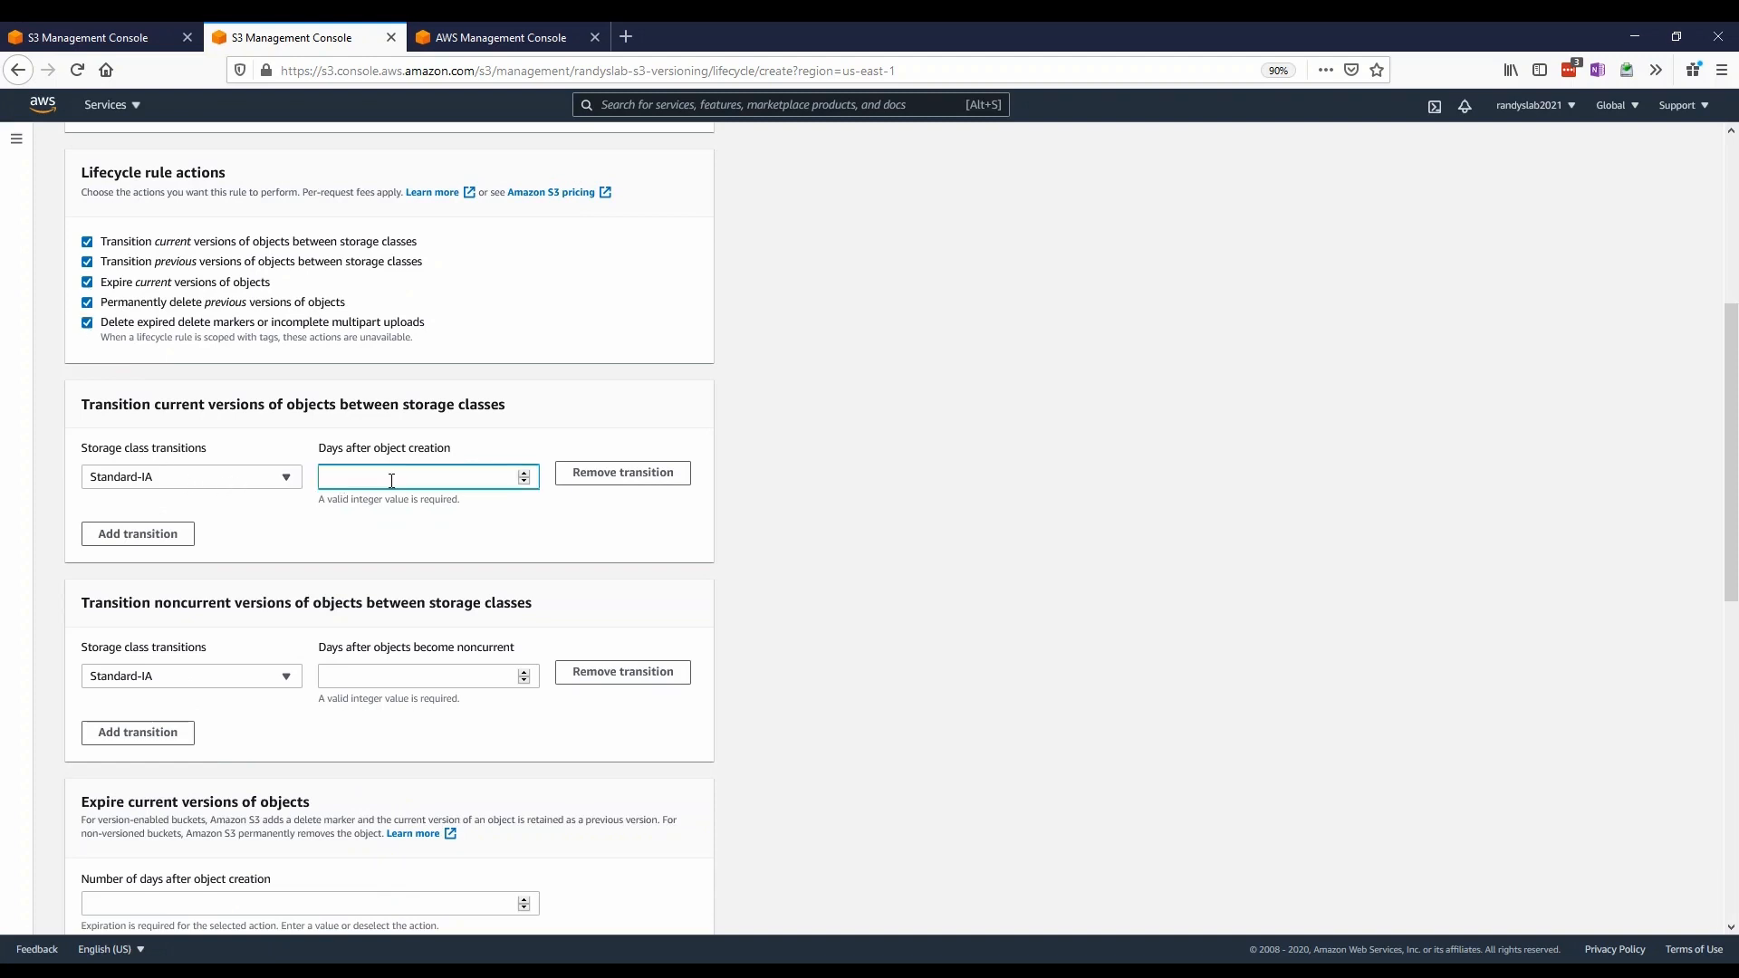
{"action": "type", "text": "30"}
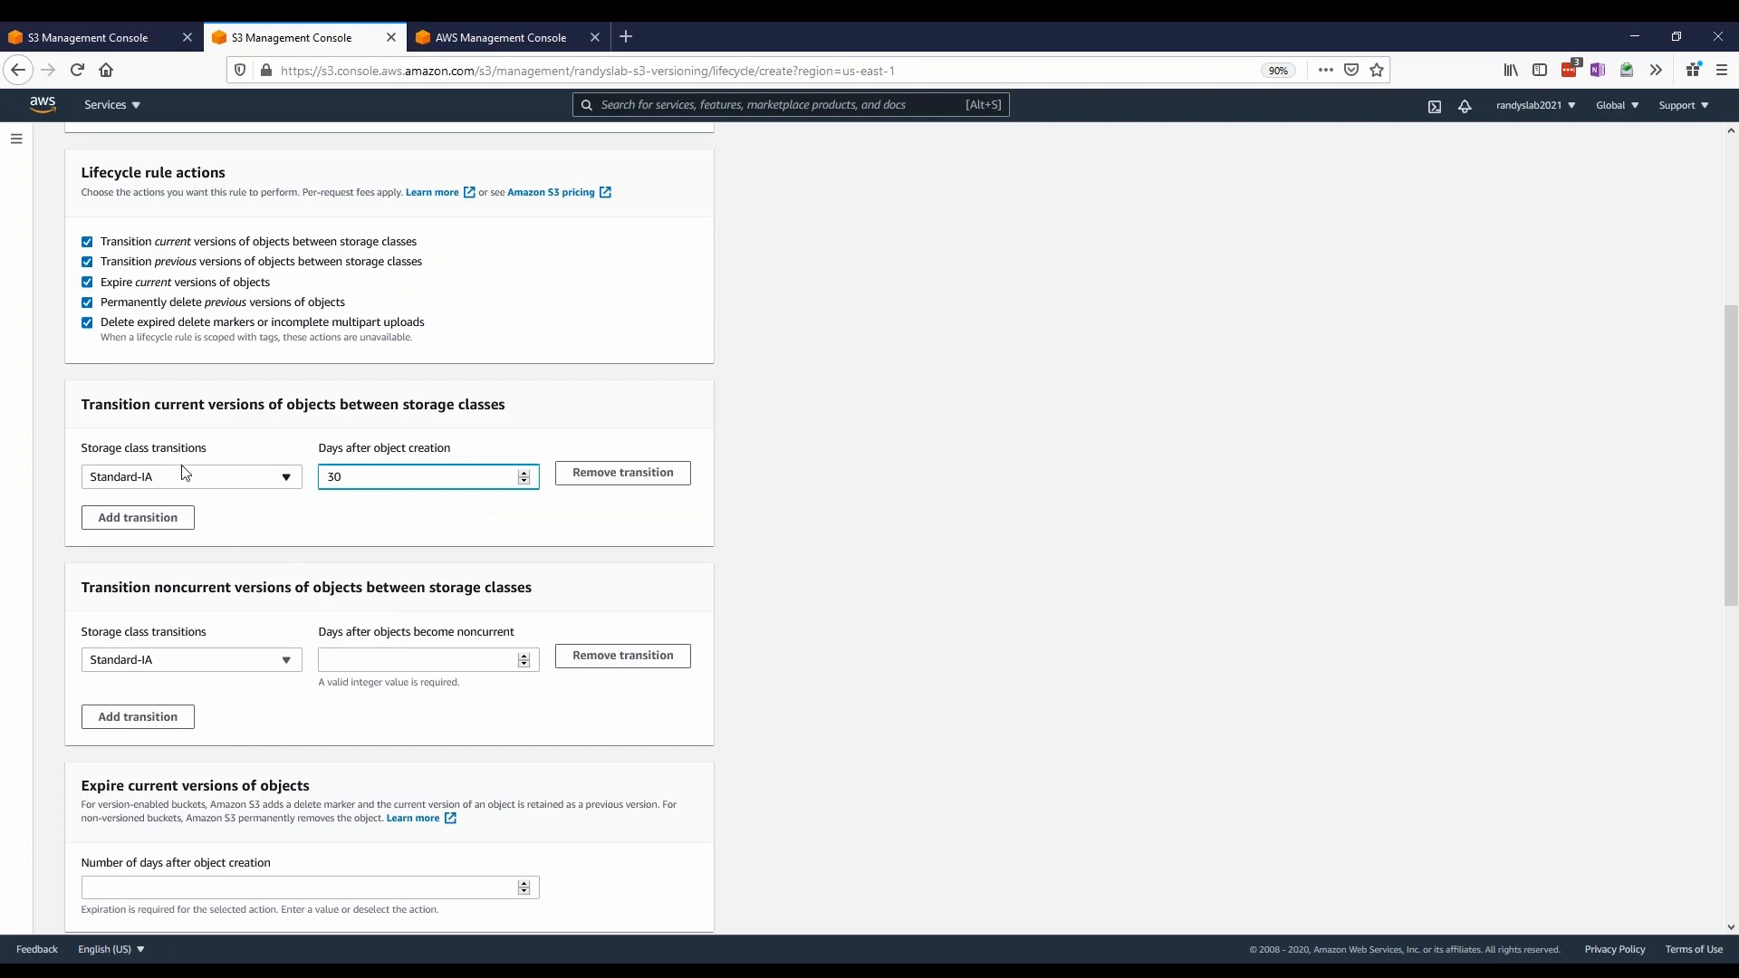
{"action": "left_click", "coordinate": [353, 662]}
{"action": "type", "text": "60"}
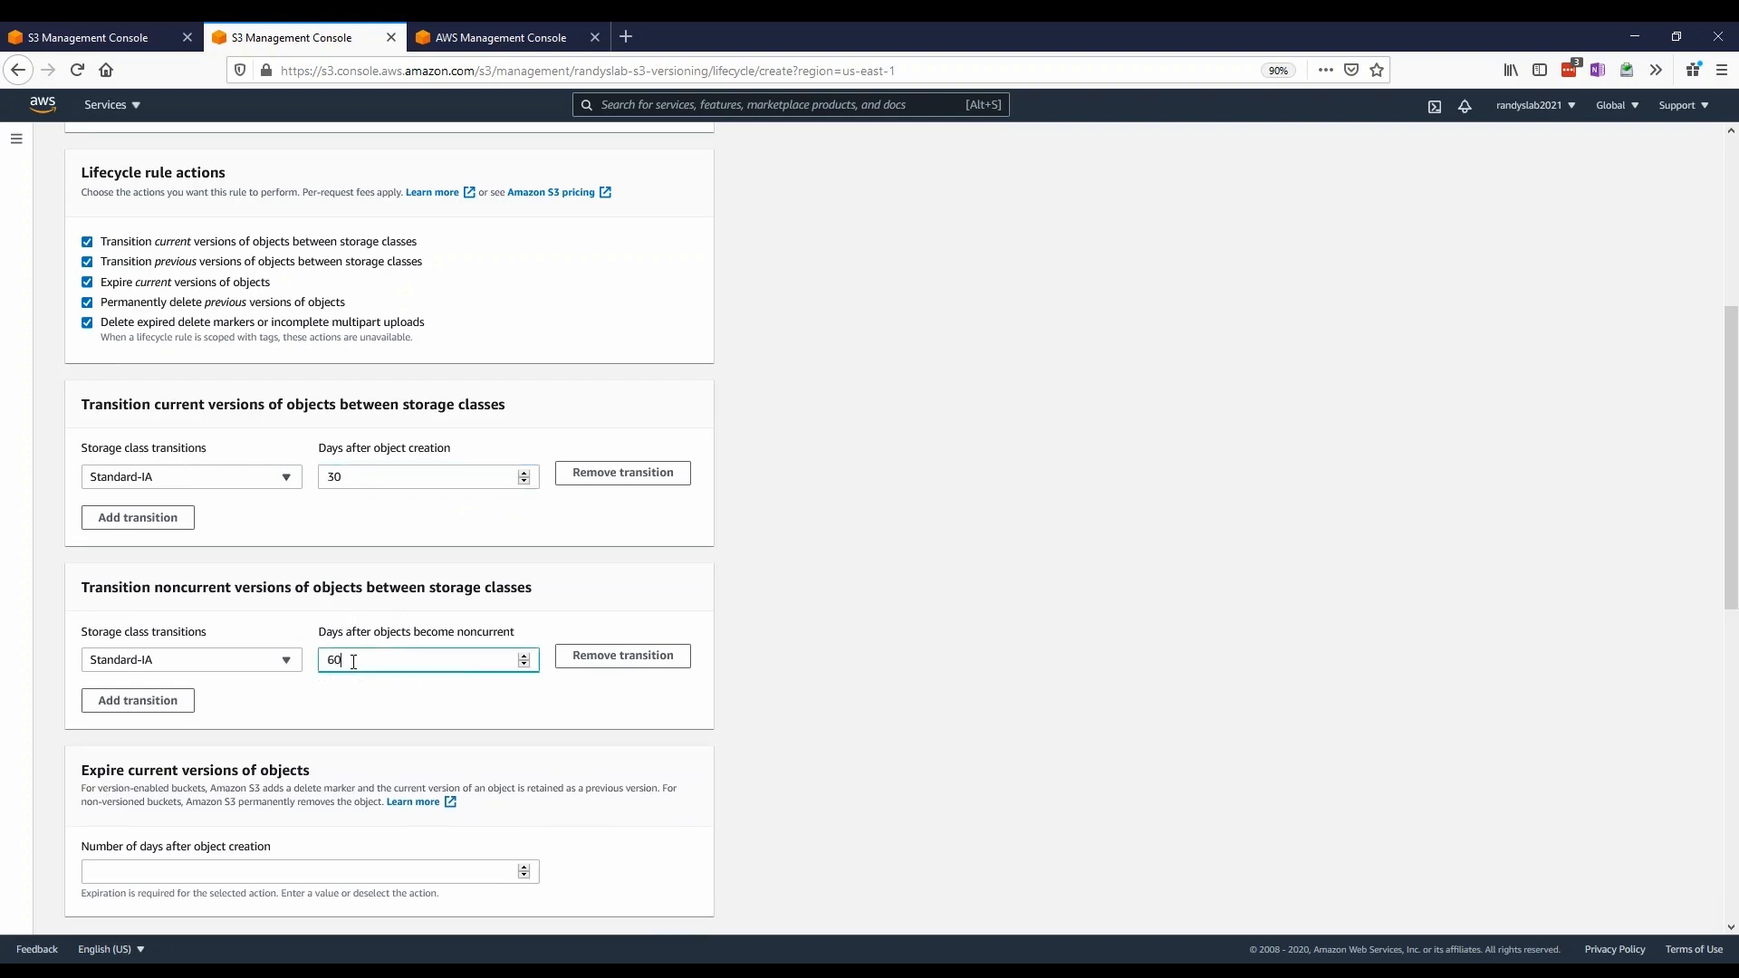
{"action": "key", "text": "BackSpace"}
{"action": "key", "text": "BackSpace"}
{"action": "type", "text": "45"}
{"action": "key", "text": "BackSpace"}
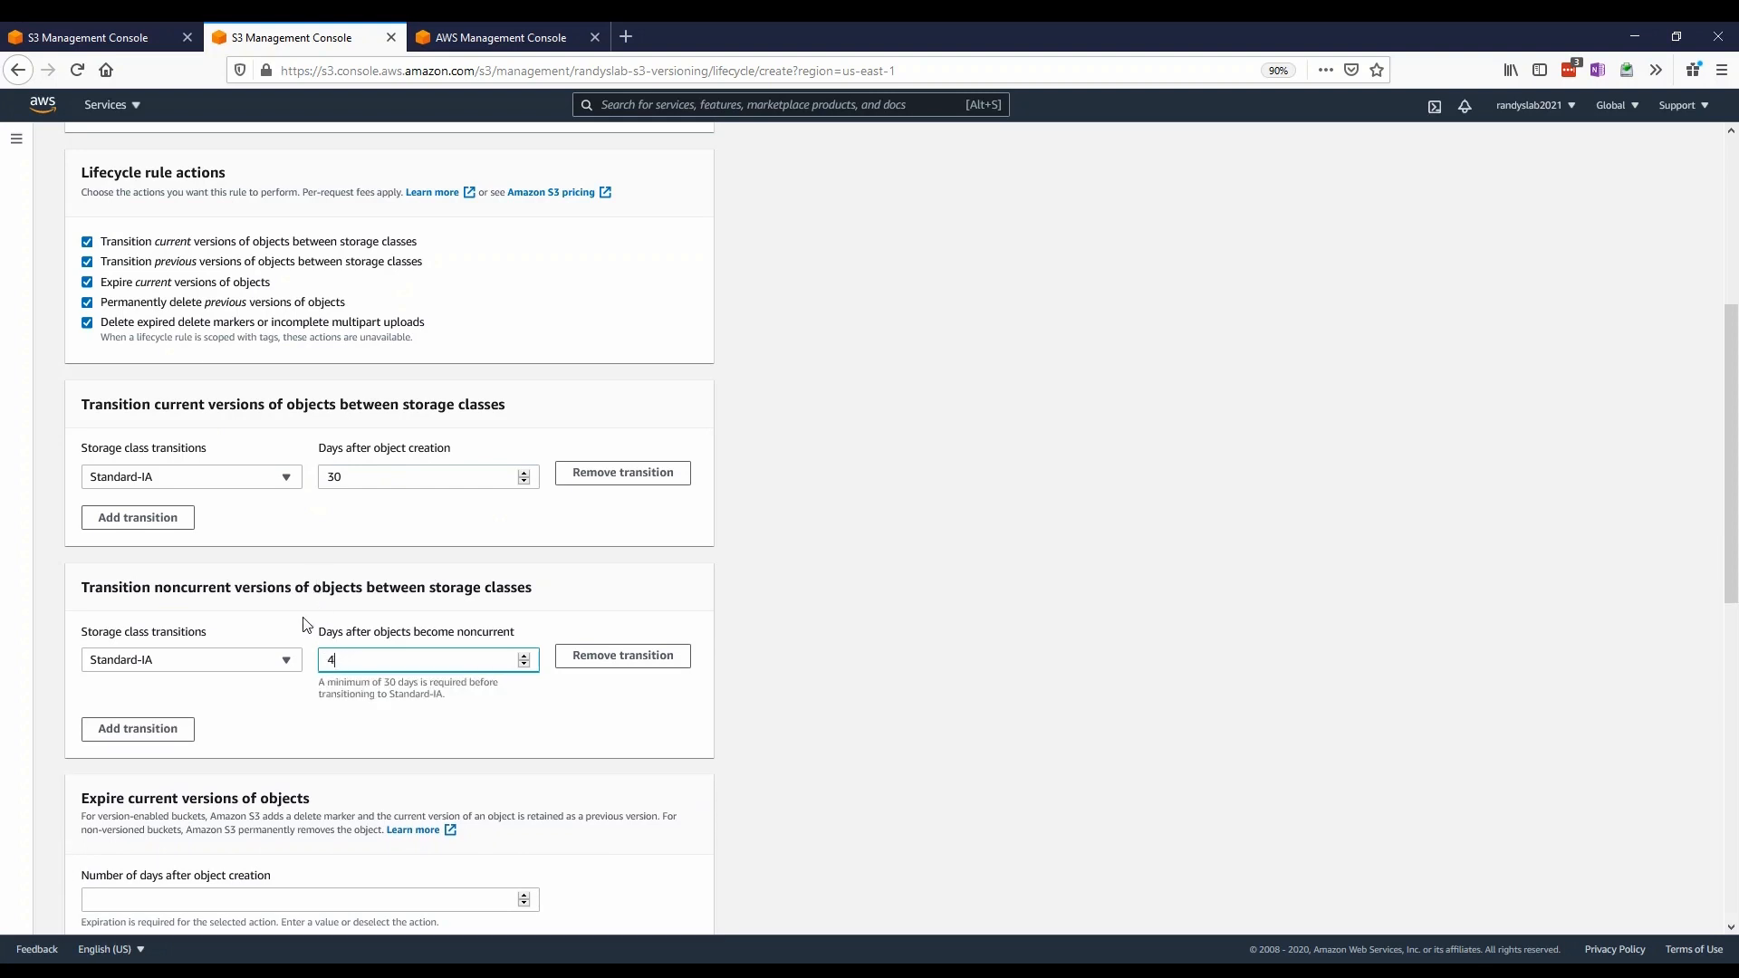
{"action": "key", "text": "BackSpace"}
{"action": "type", "text": "30"}
Set current versions to expire 180 days after creation and previous versions to be permanently deleted after 60 days
{"action": "scroll", "coordinate": [295, 741], "scroll_direction": "down", "scroll_amount": 3}
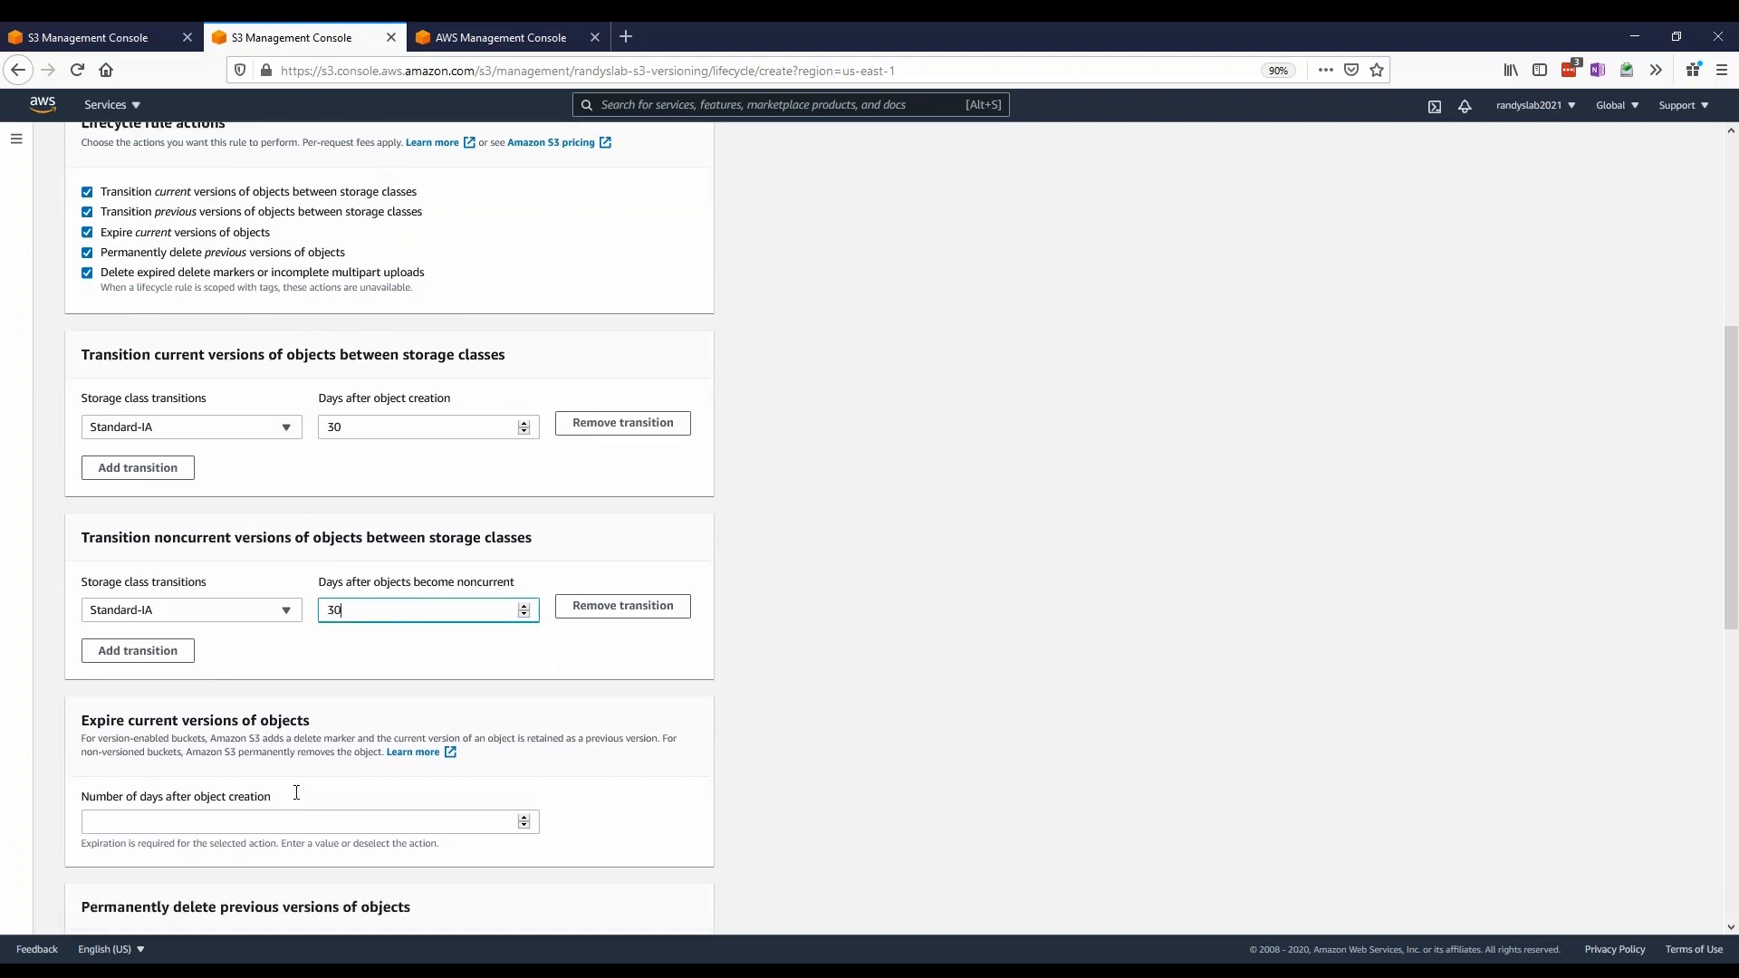
{"action": "left_click", "coordinate": [279, 700]}
{"action": "type", "text": "180"}
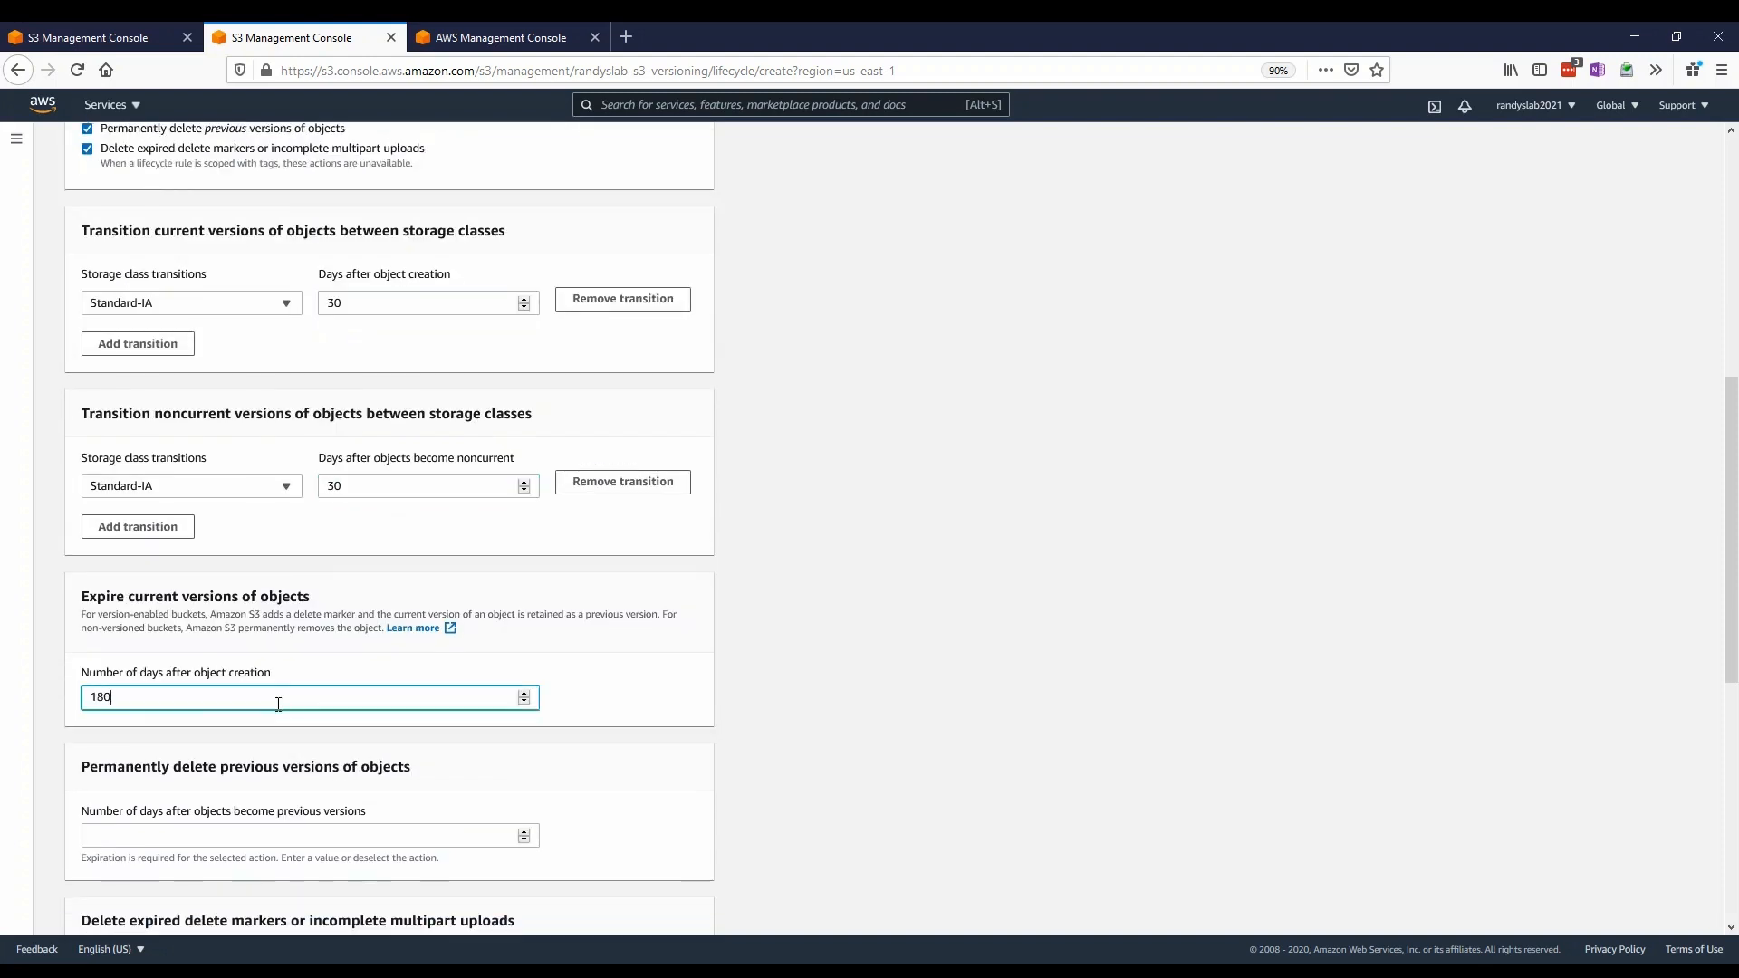
{"action": "left_click", "coordinate": [263, 833]}
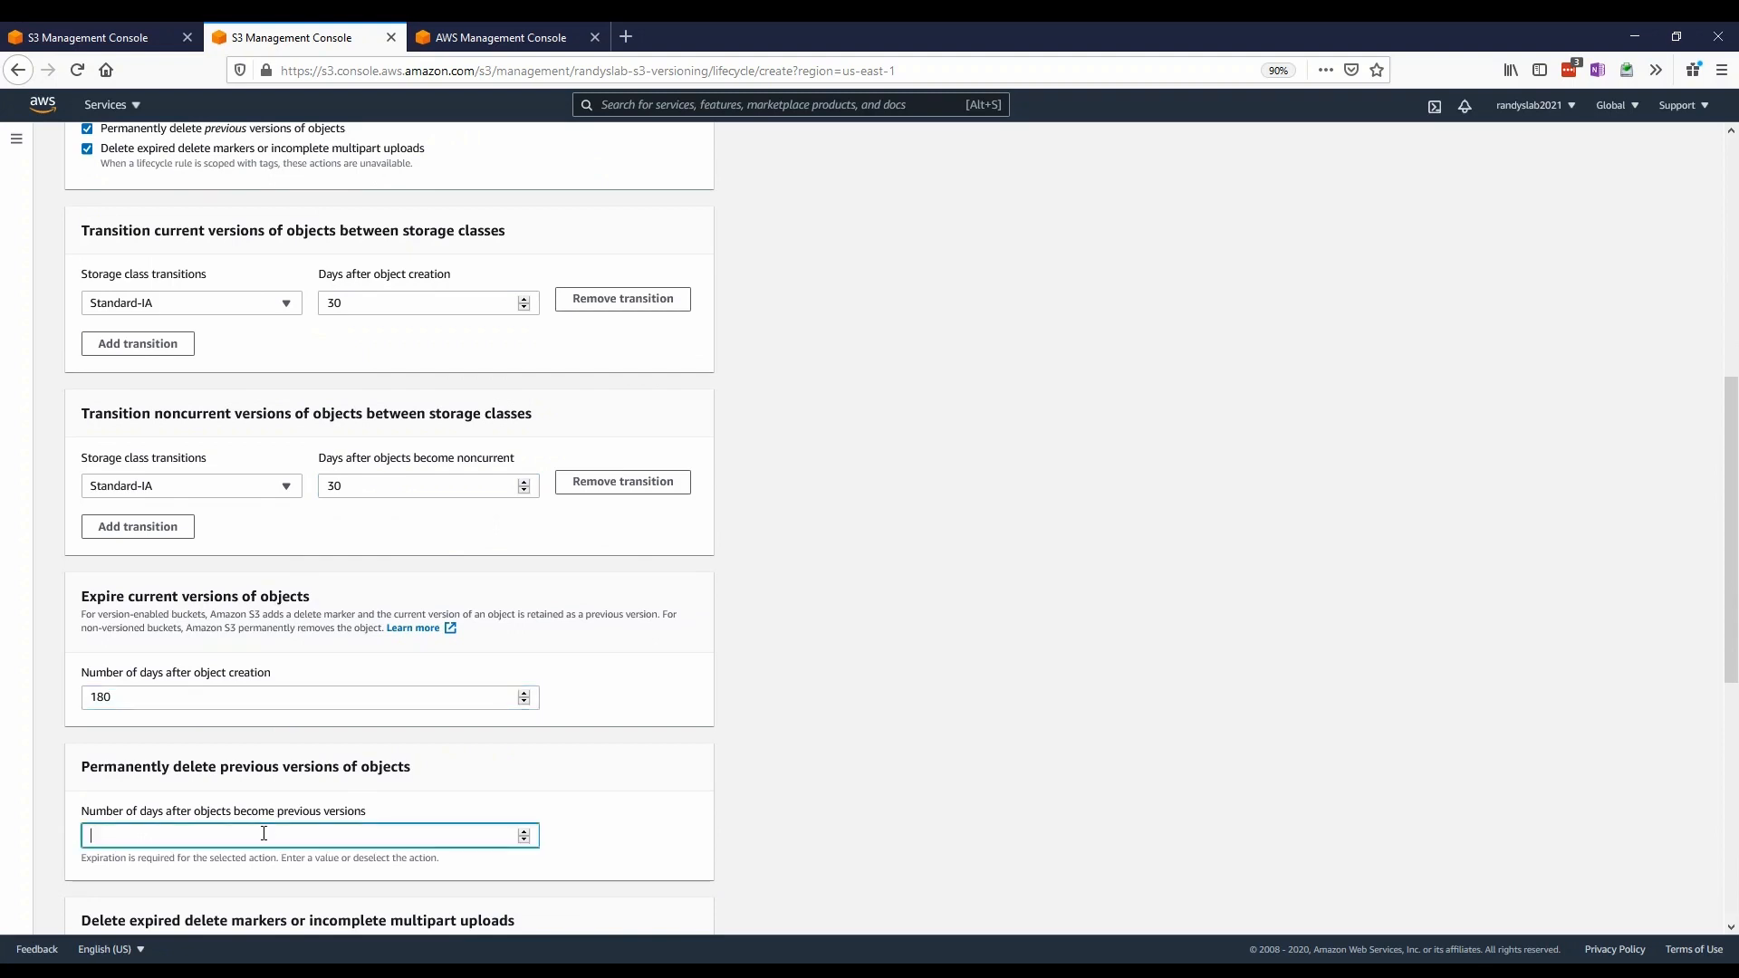
{"action": "type", "text": "61"}
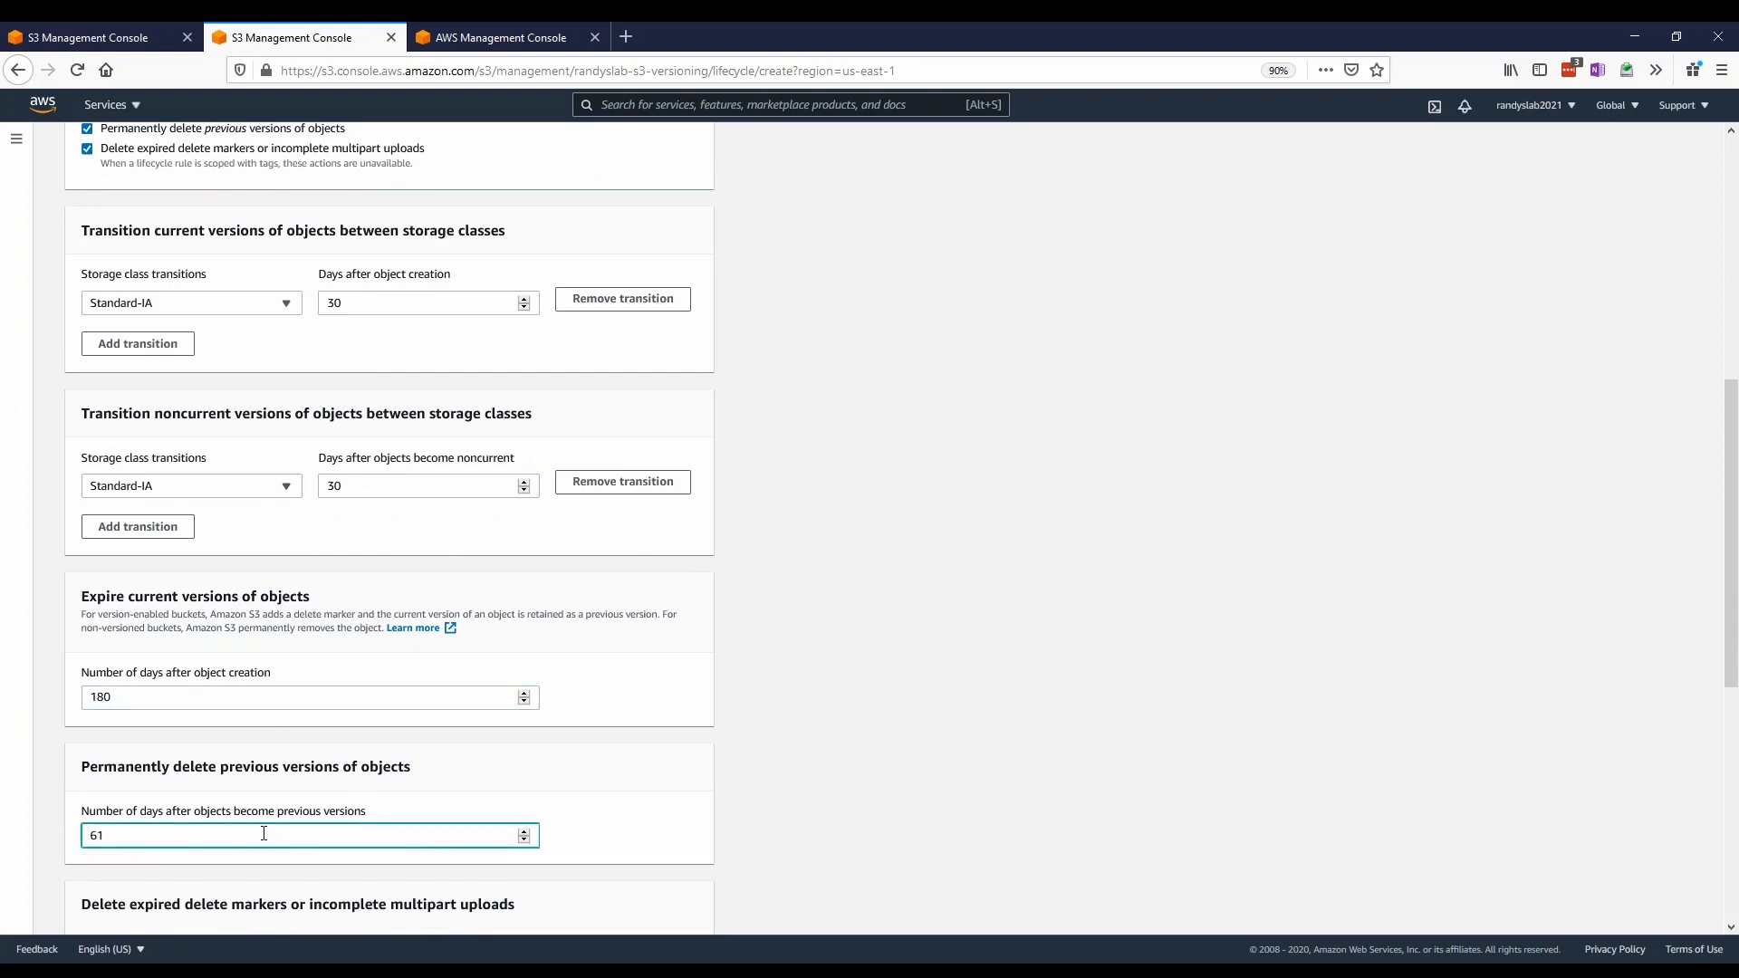
{"action": "key", "text": "BackSpace"}
{"action": "type", "text": "0"}
{"action": "left_click", "coordinate": [633, 805]}
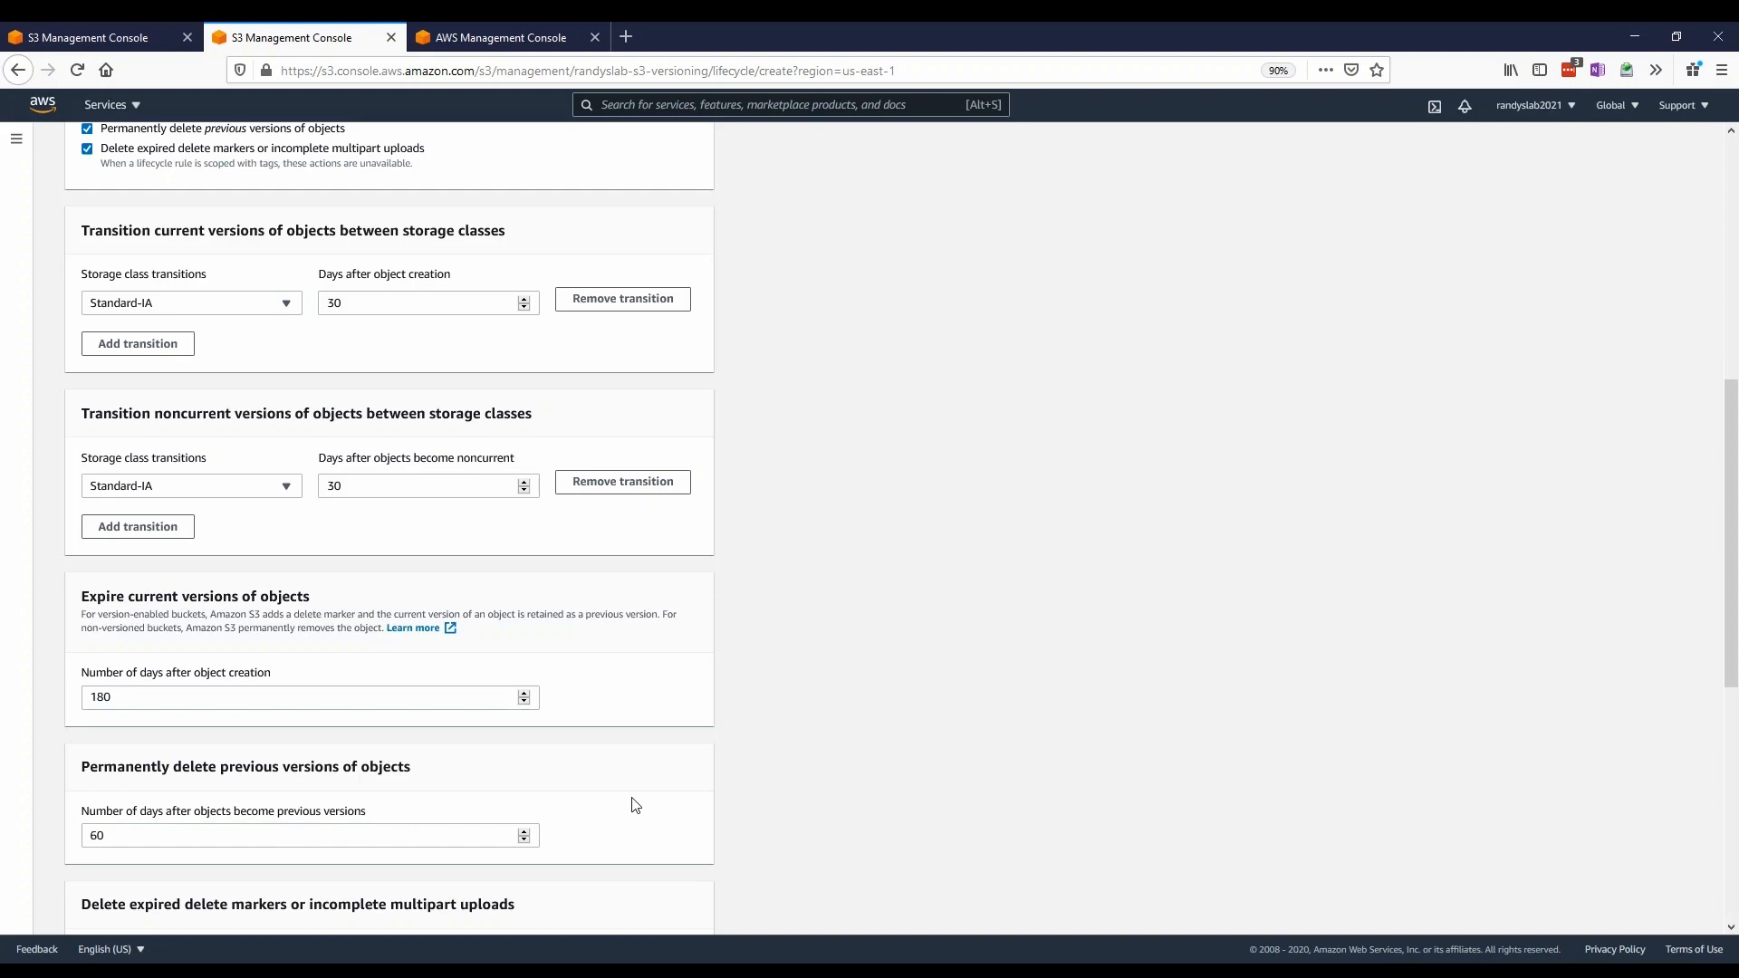
Enable deletion of incomplete multipart uploads in the rule and set it to 60 days
{"action": "scroll", "coordinate": [633, 801], "scroll_direction": "down", "scroll_amount": 3}
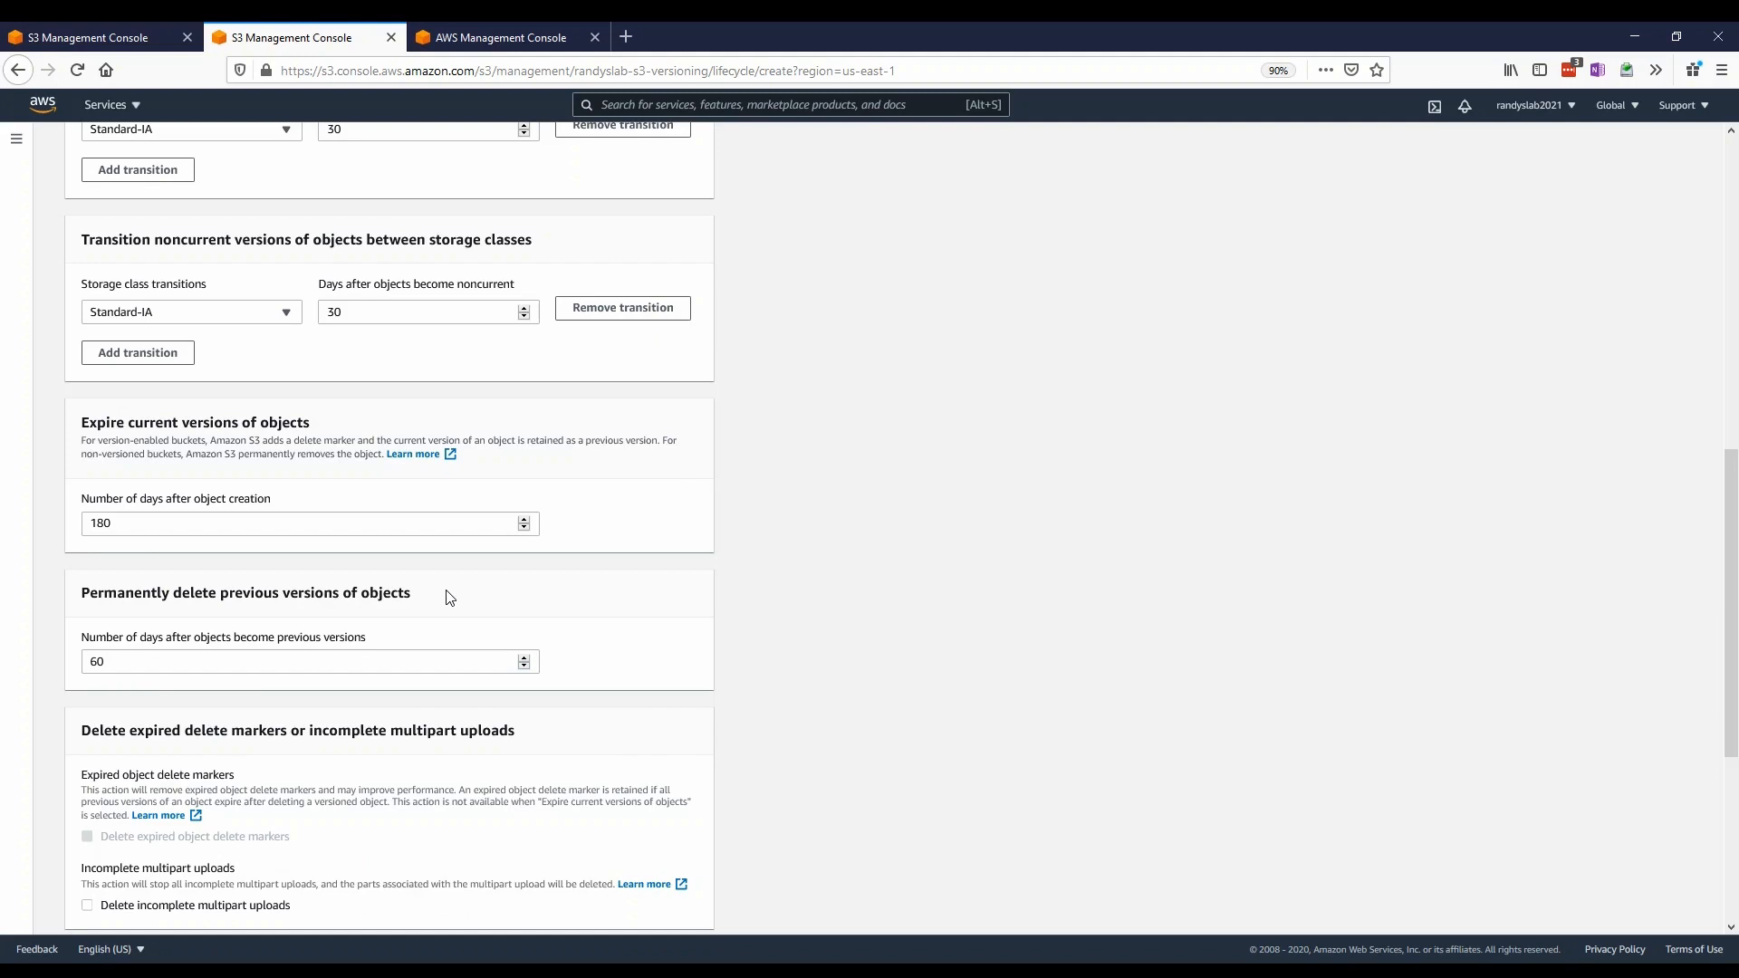
{"action": "scroll", "coordinate": [610, 616], "scroll_direction": "down", "scroll_amount": 3}
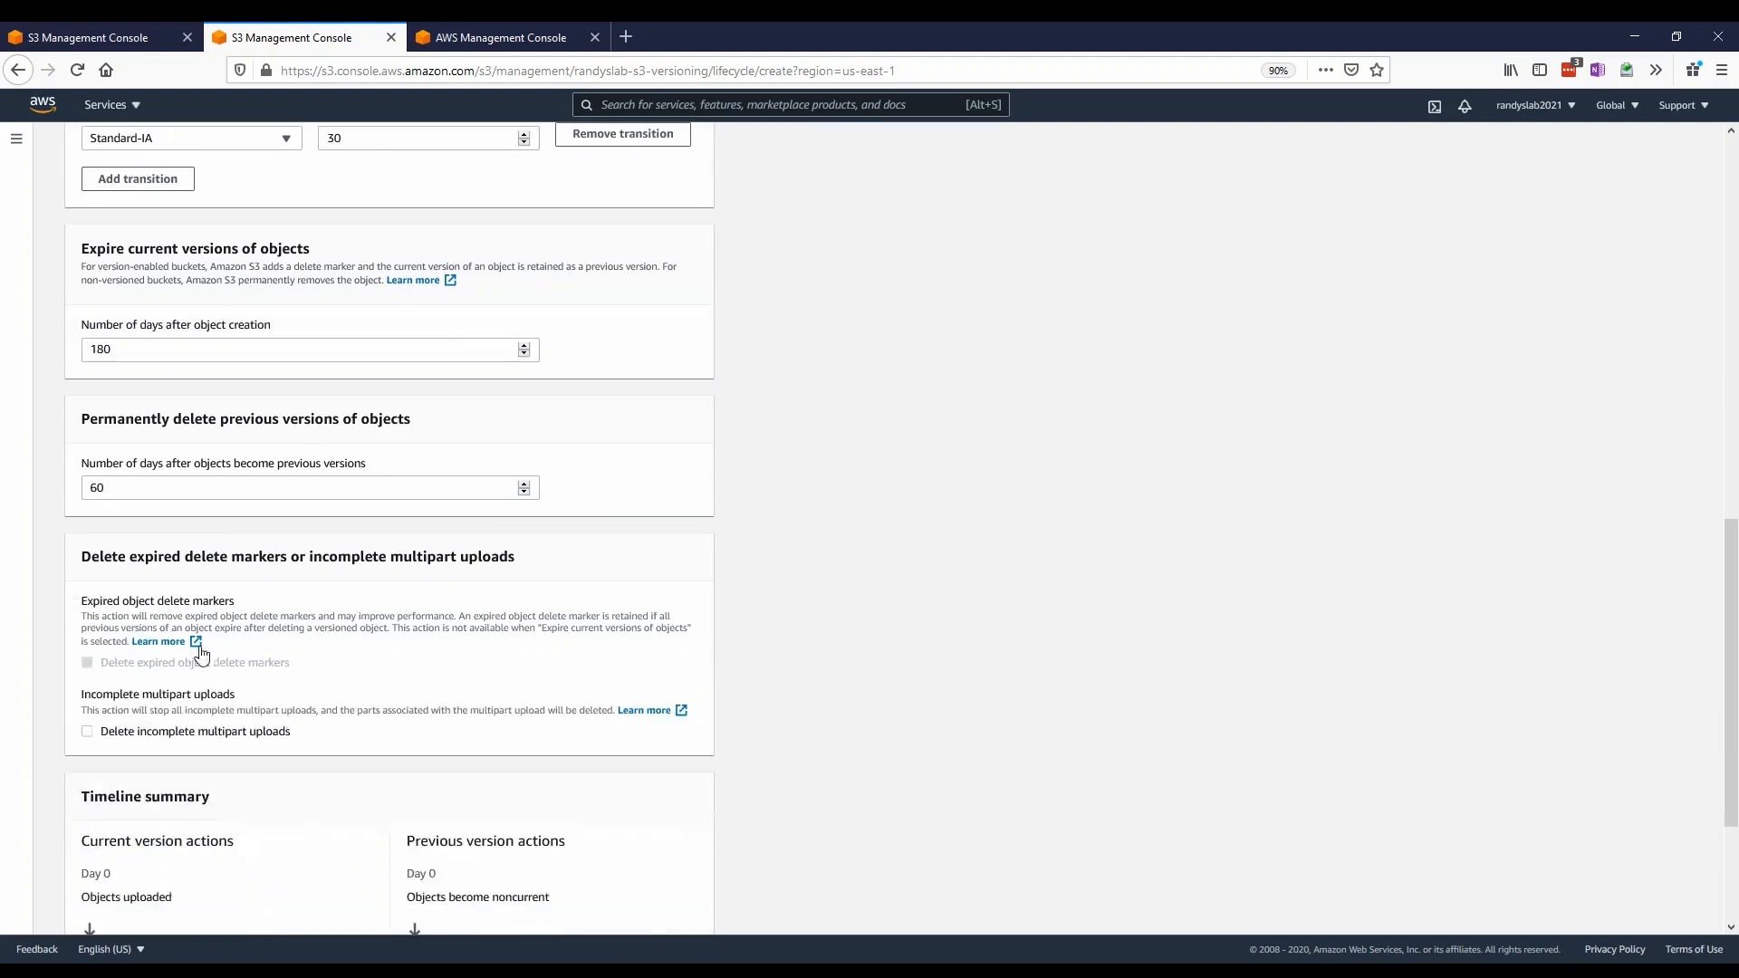
{"action": "left_click", "coordinate": [142, 736]}
{"action": "left_click", "coordinate": [148, 779]}
{"action": "key", "text": "BackSpace"}
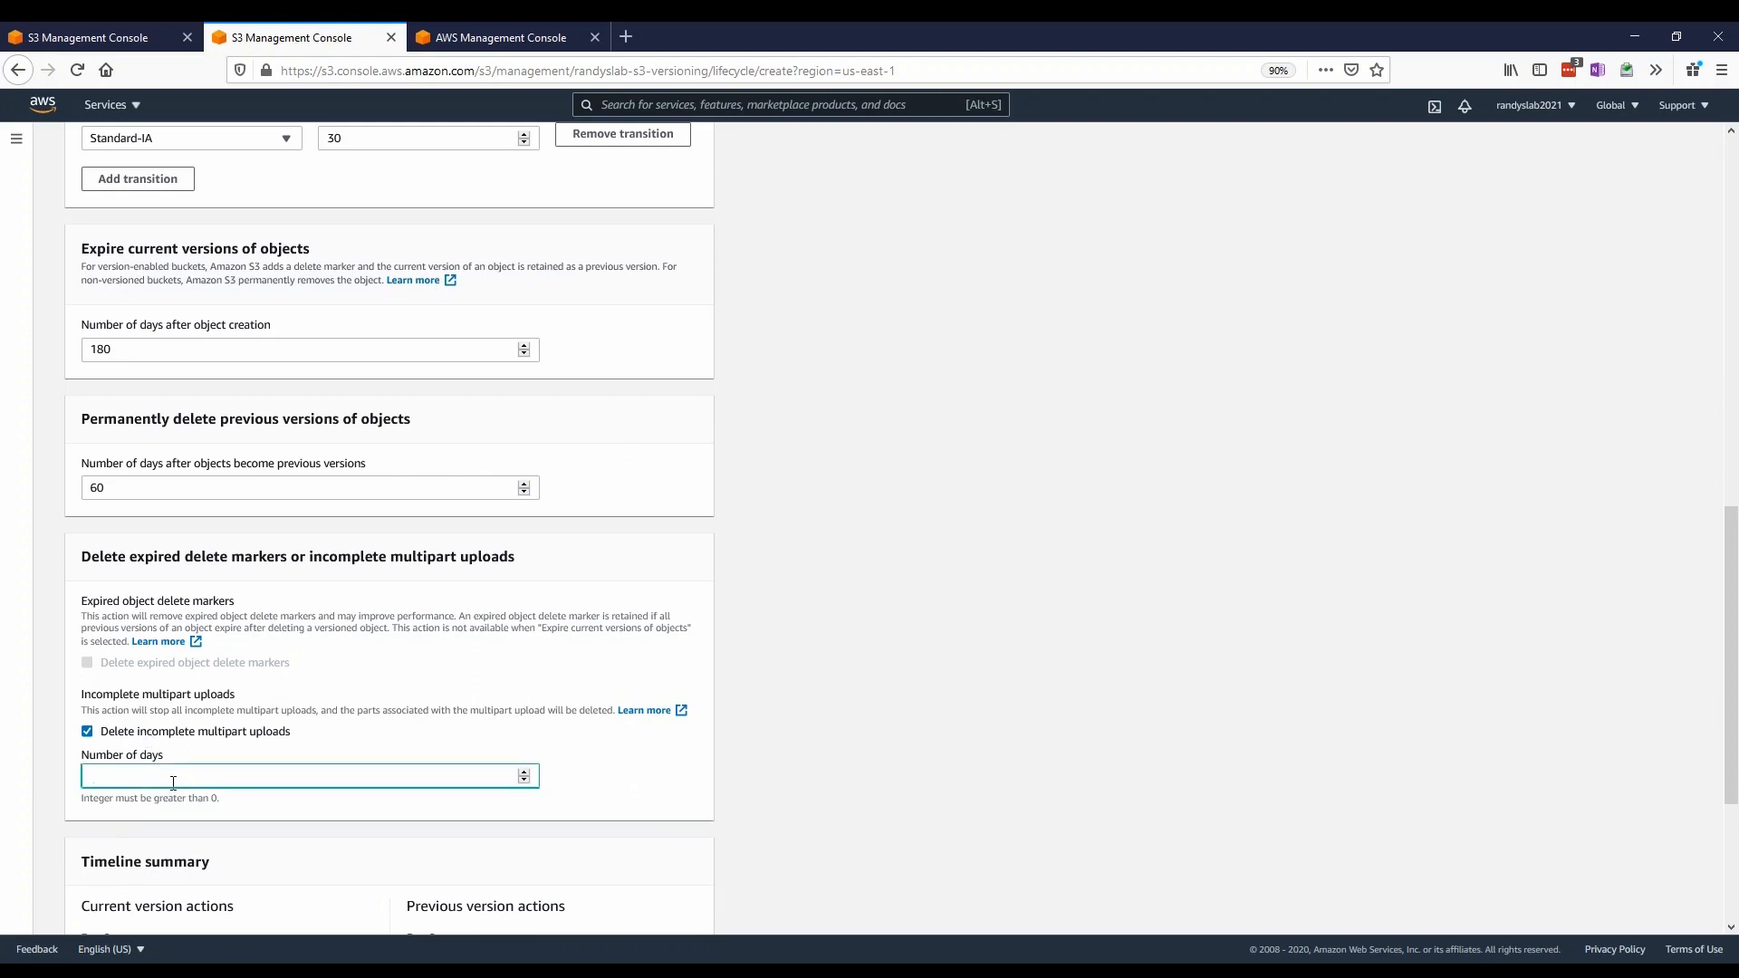
{"action": "type", "text": "60"}
{"action": "left_click", "coordinate": [474, 714]}
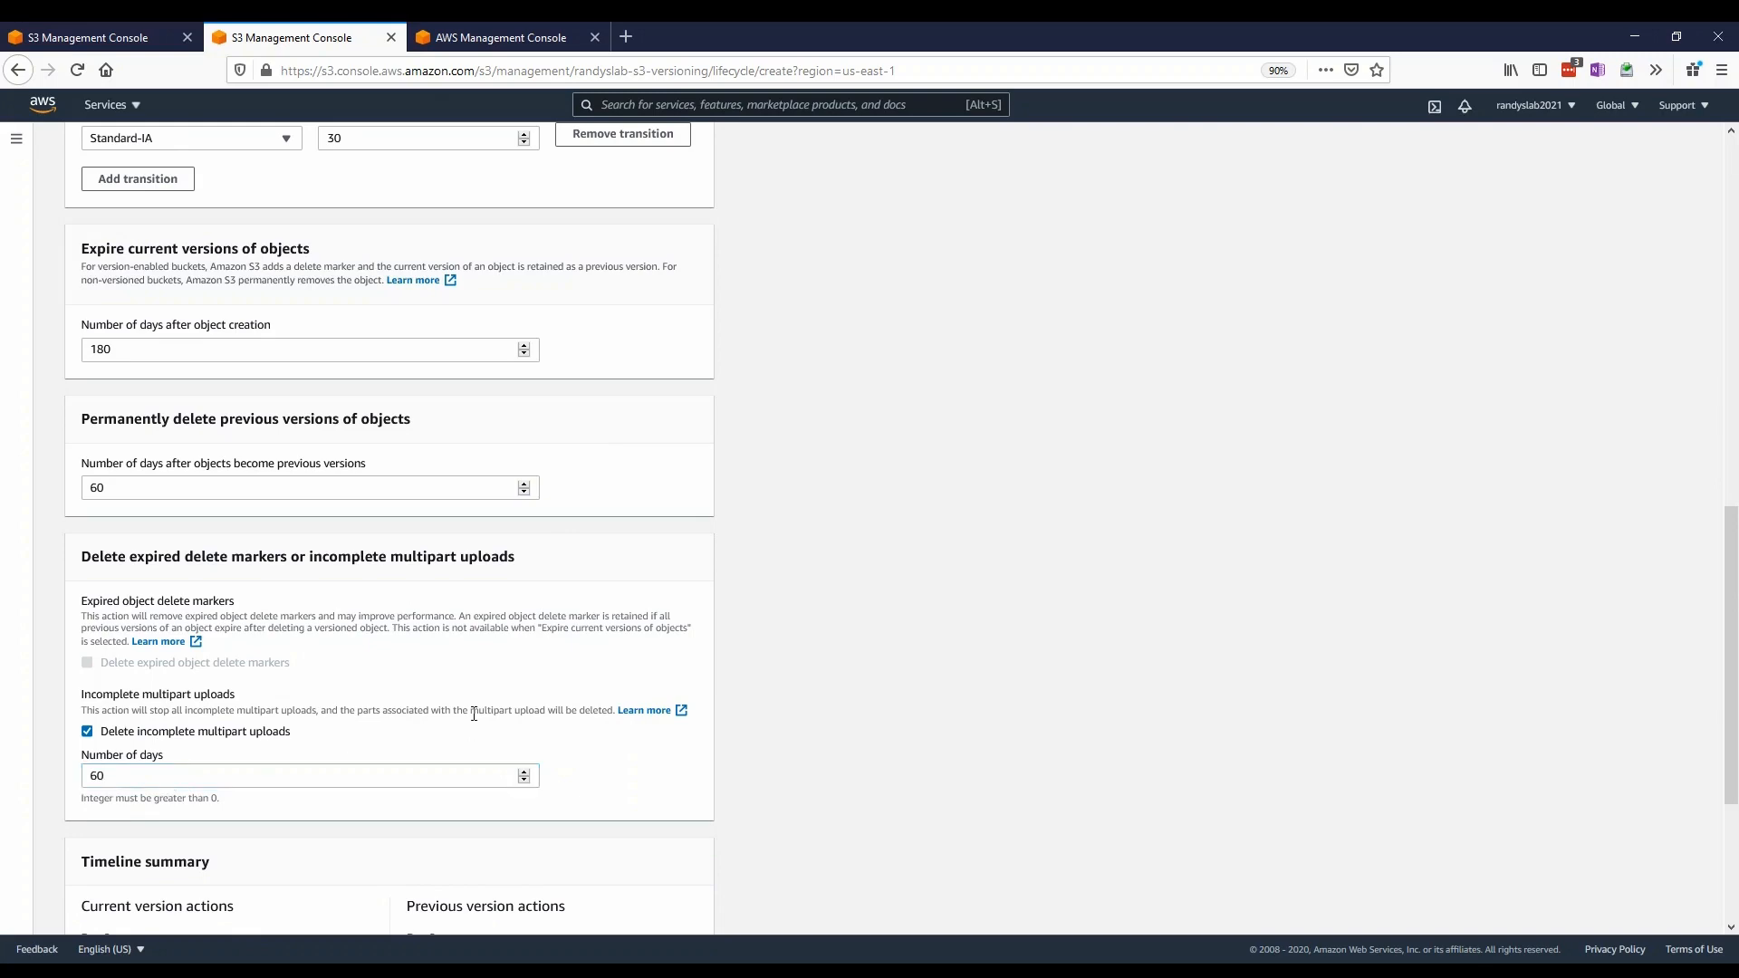
Review the timeline summary for current and previous version actions and create the lifecycle rule
{"action": "scroll", "coordinate": [474, 714], "scroll_direction": "down", "scroll_amount": 3}
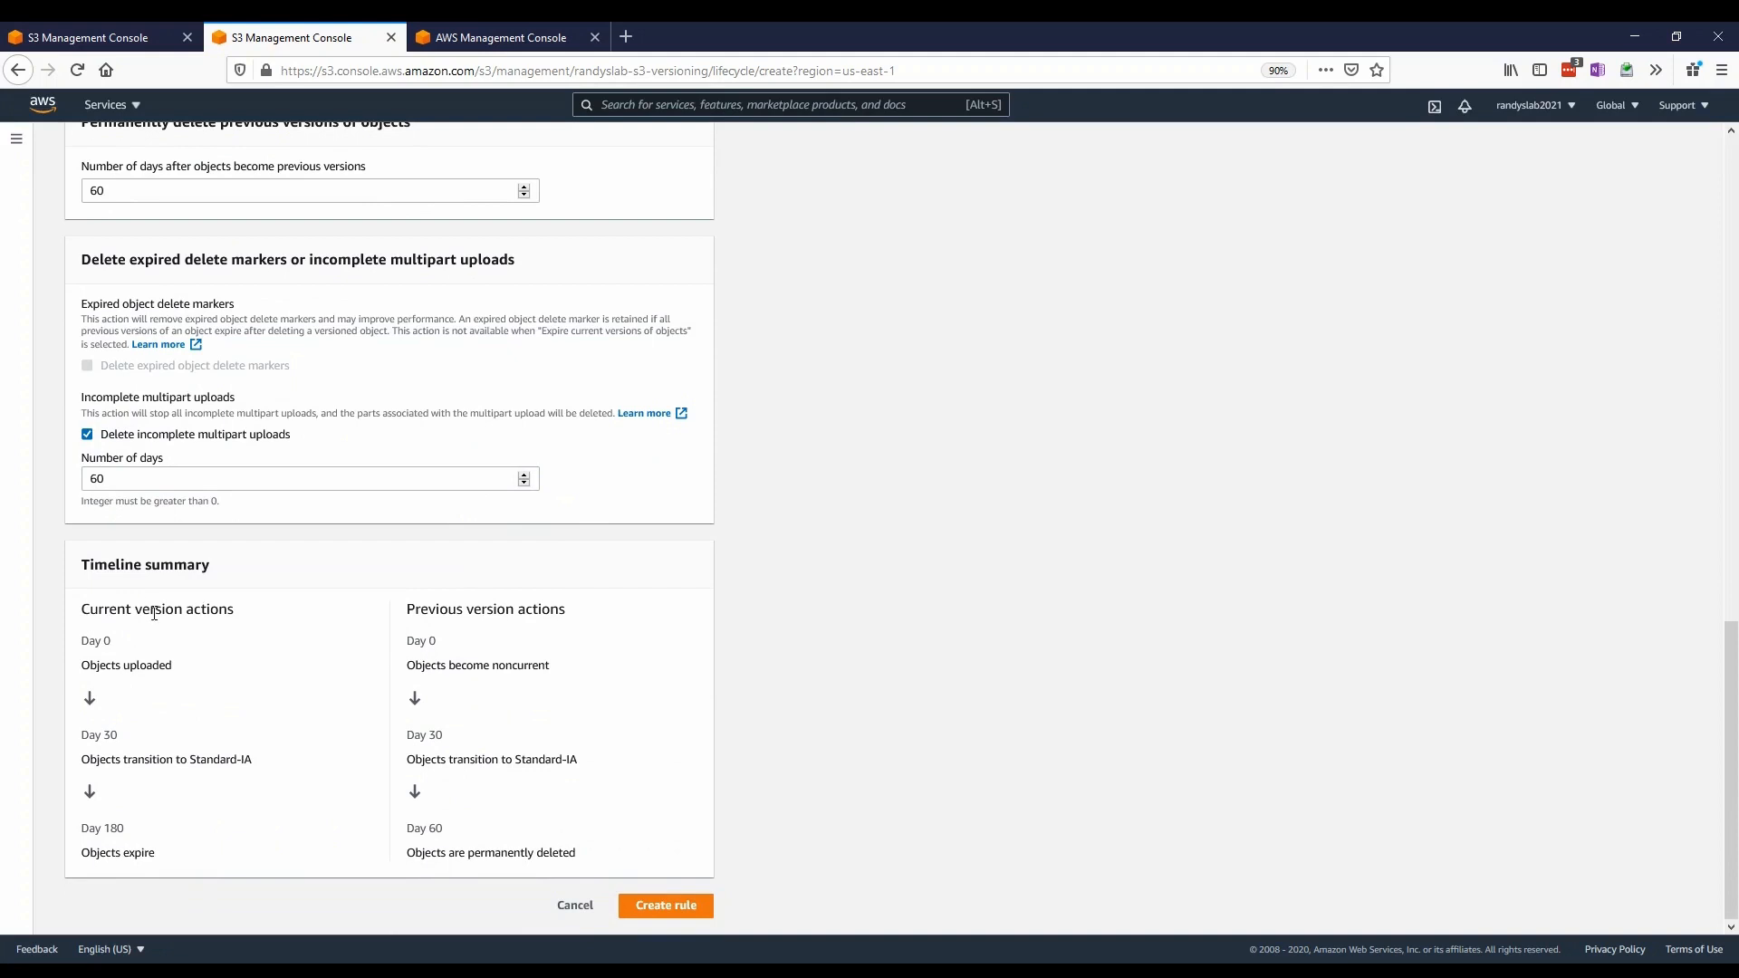
{"action": "left_click_drag", "start_coordinate": [132, 616], "coordinate": [302, 625]}
{"action": "left_click_drag", "start_coordinate": [427, 609], "coordinate": [585, 605]}
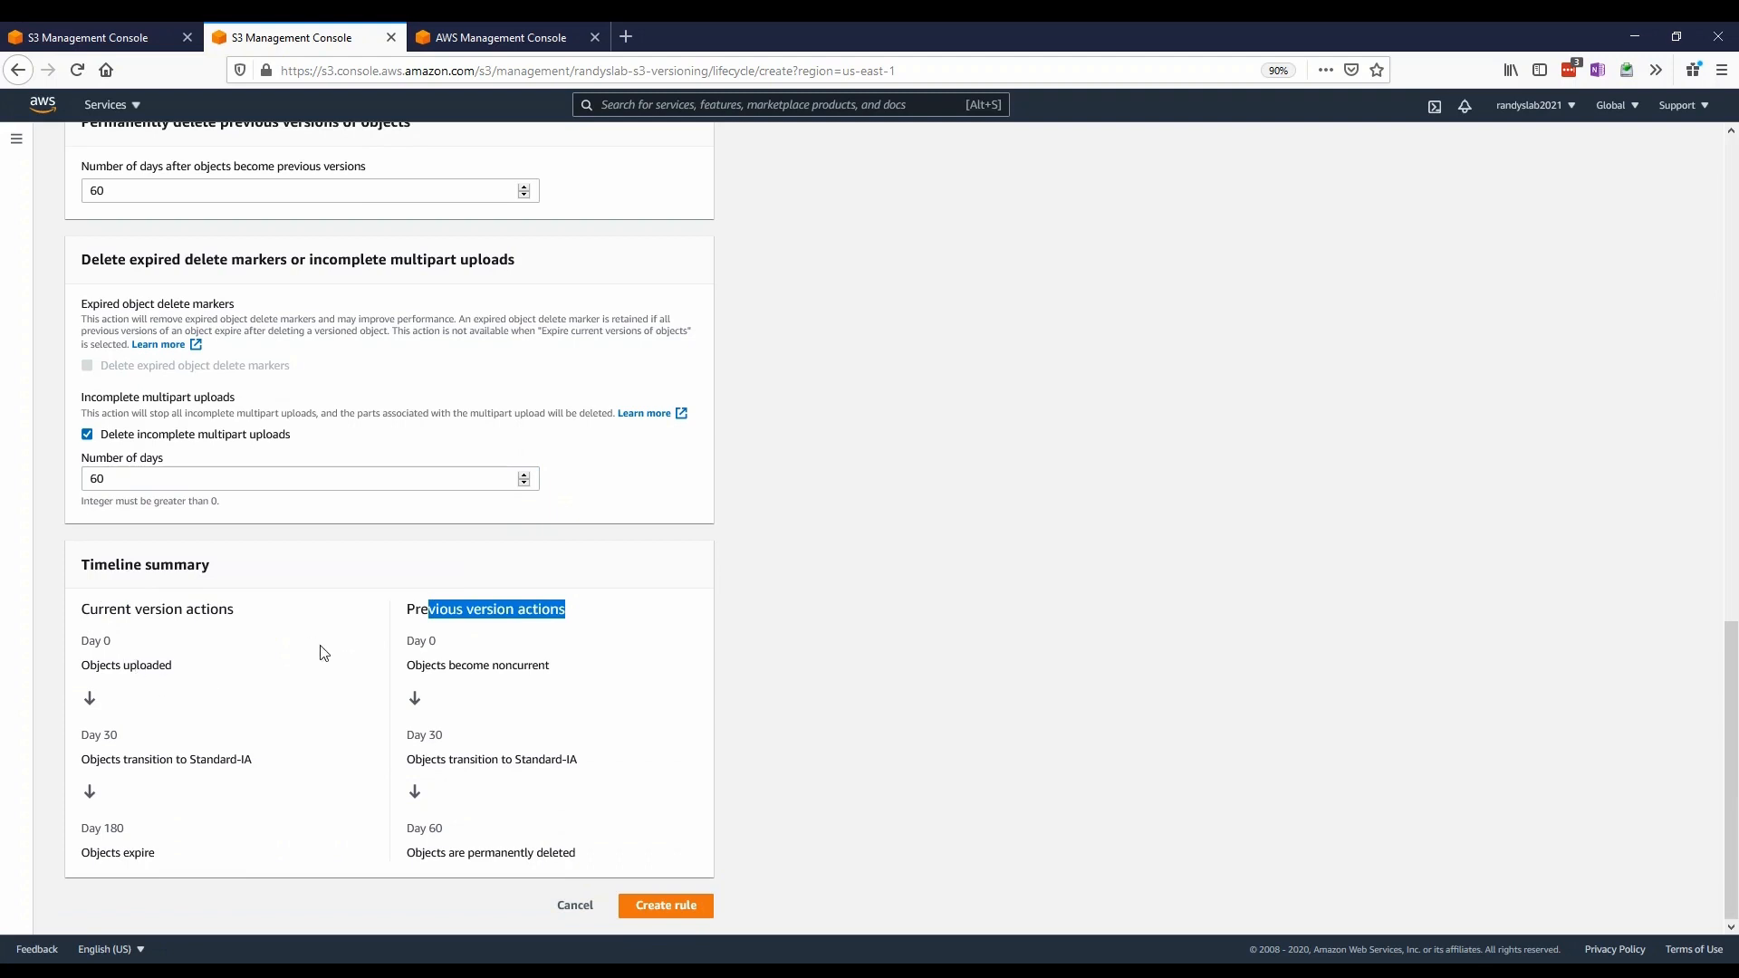
{"action": "left_click", "coordinate": [671, 908]}
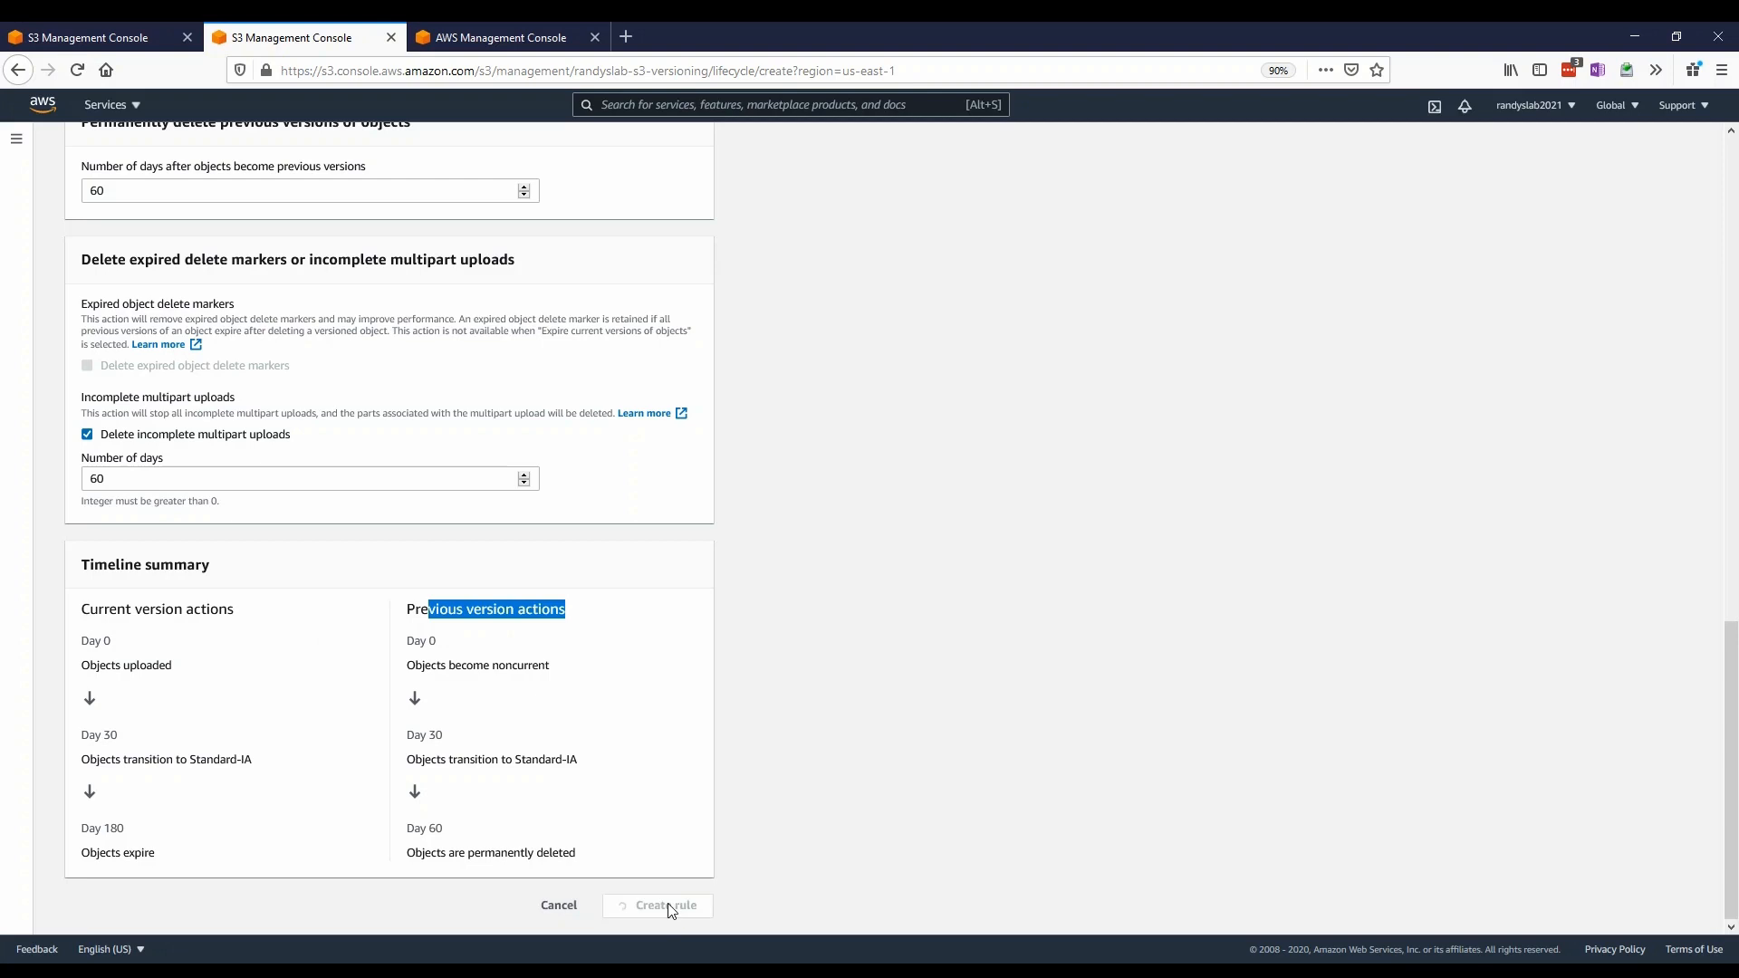